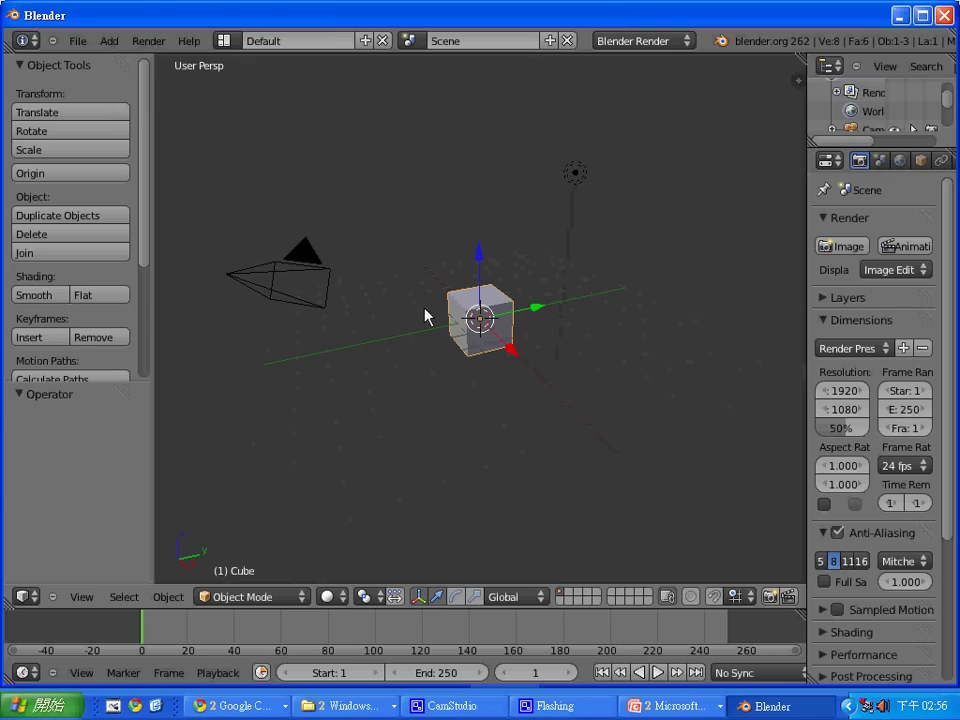
Inspect the lamp, camera and cube, and widen the properties area.
right_click(578, 178)
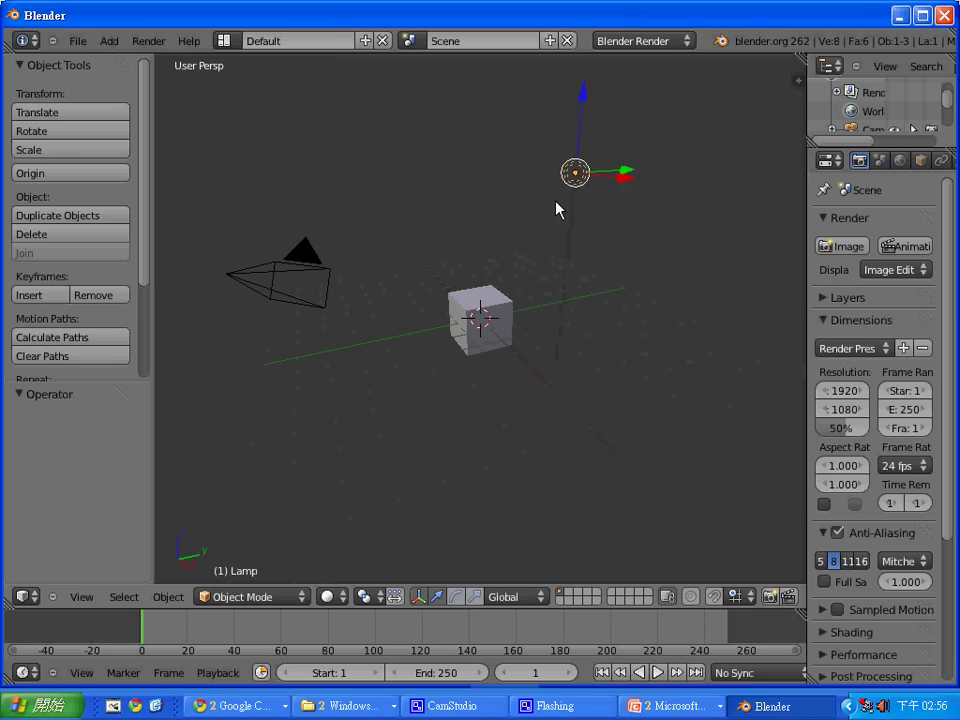
right_click(322, 289)
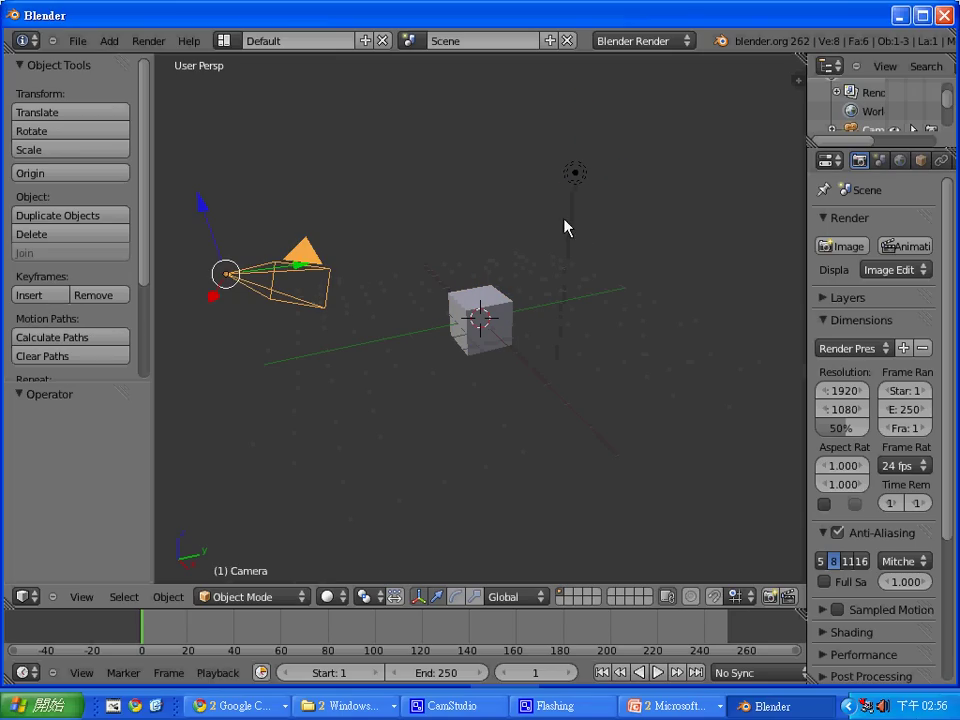
right_click(604, 186)
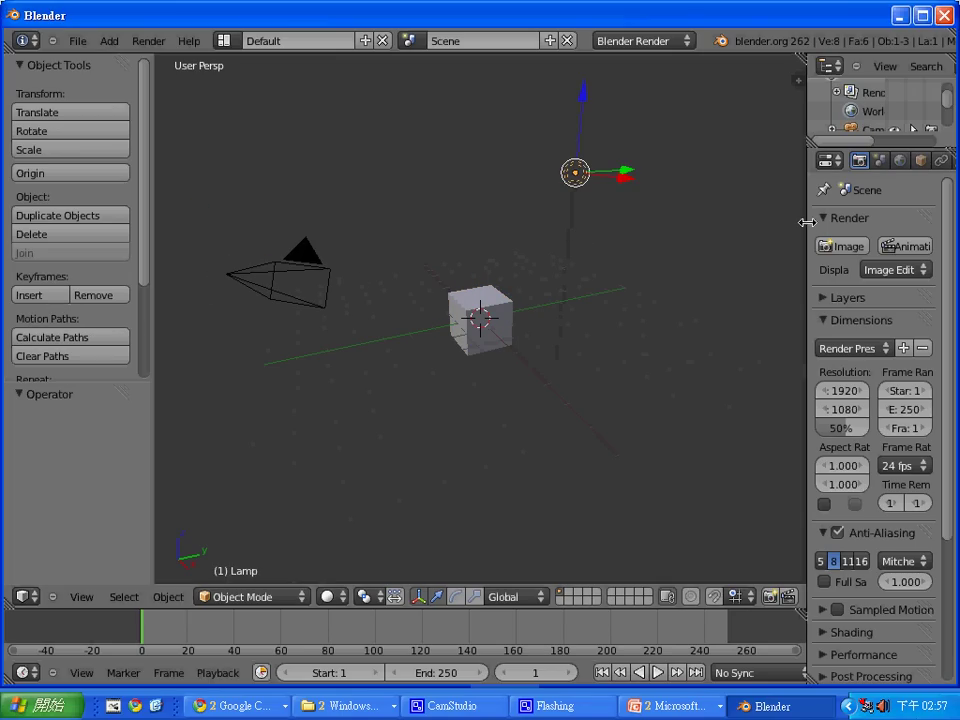
drag(807, 225, 653, 233)
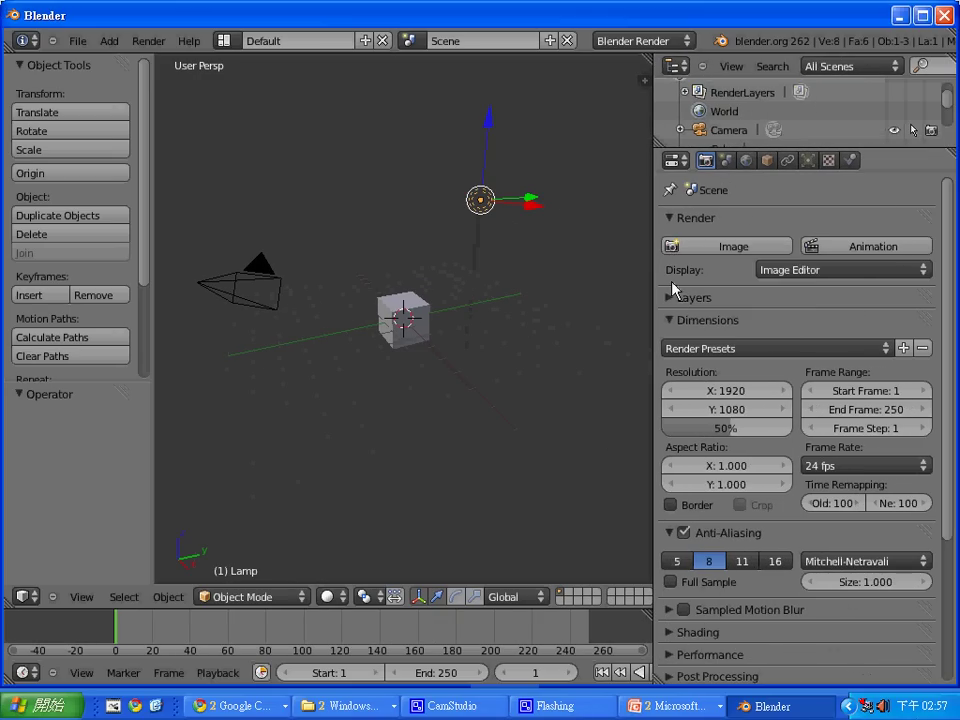
right_click(415, 346)
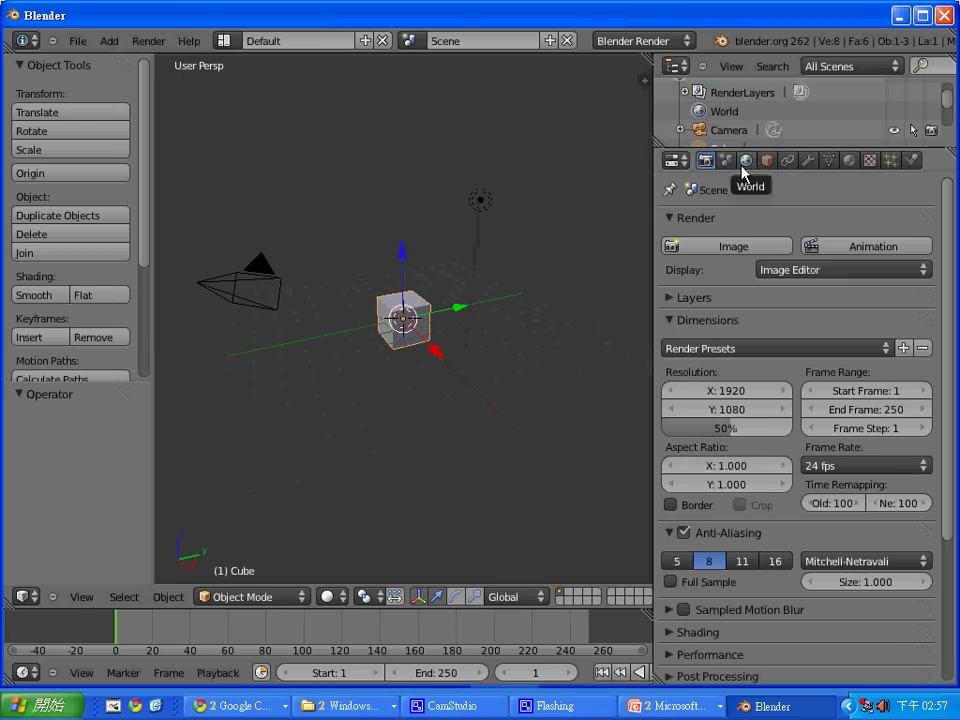
Test-render the default cube scene and return to the 3D view.
key(F12)
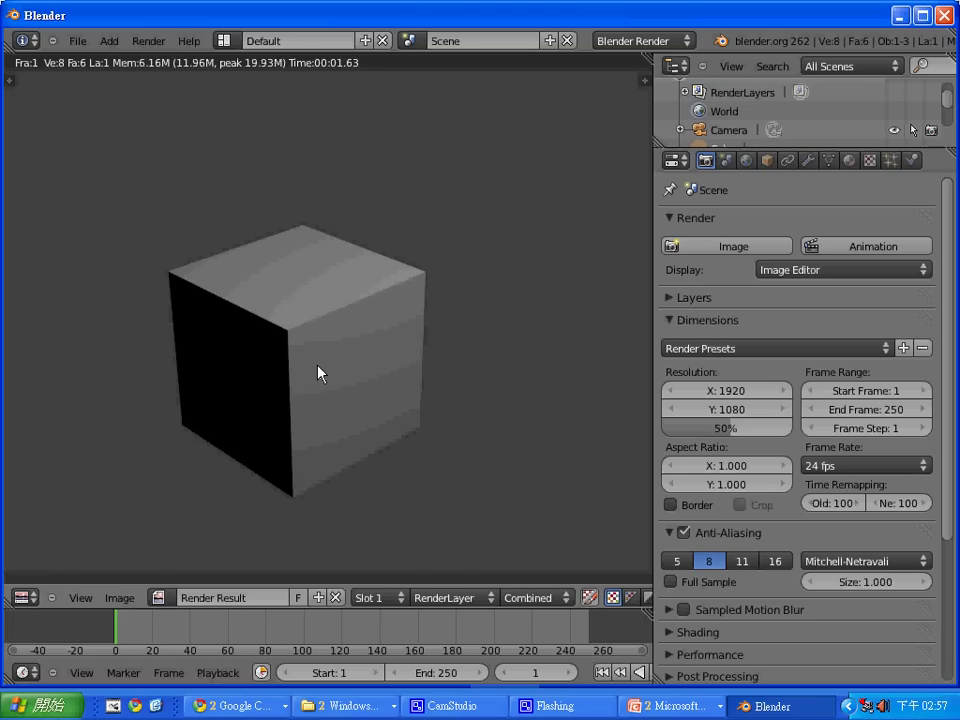
key(Escape)
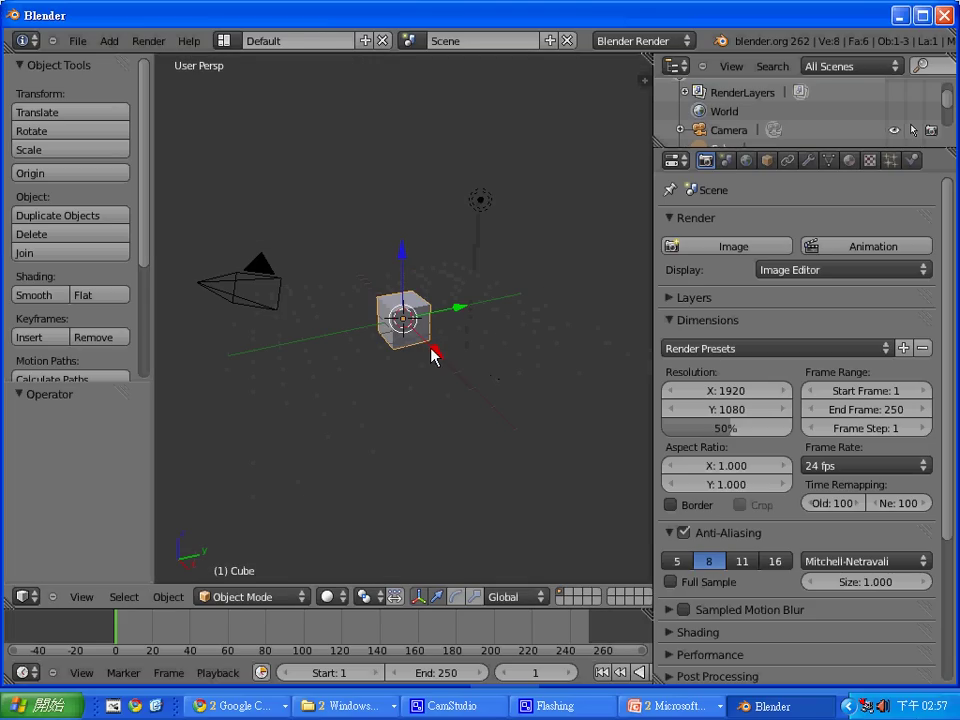
scroll(433, 355, down, 2)
scroll(433, 355, up, 4)
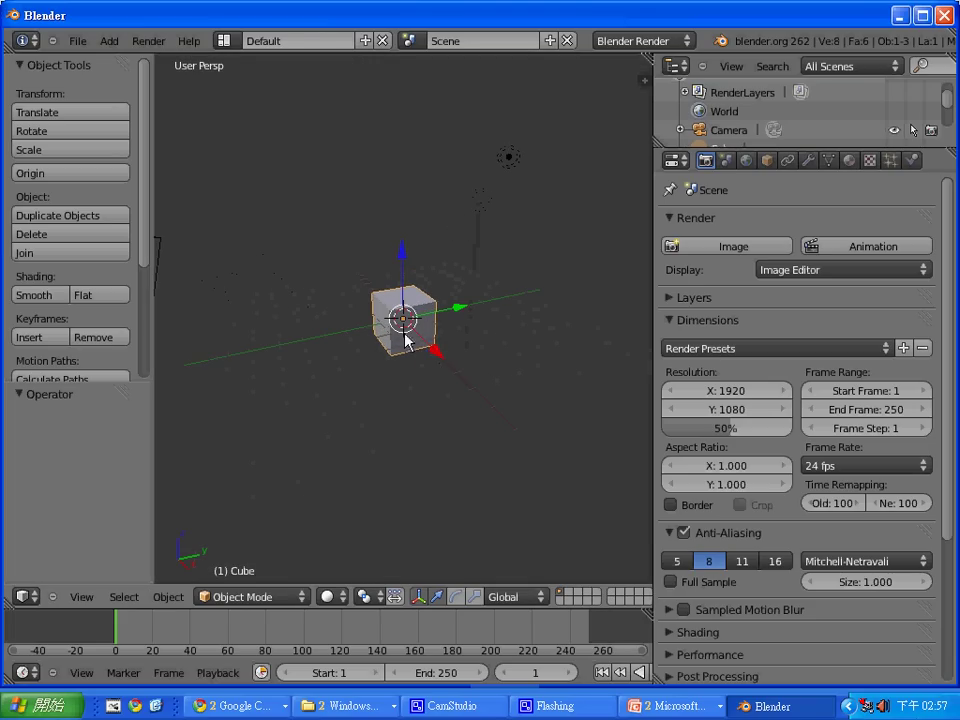
Add a floor plane scaled up about 4.9 times.
key(shift+a)
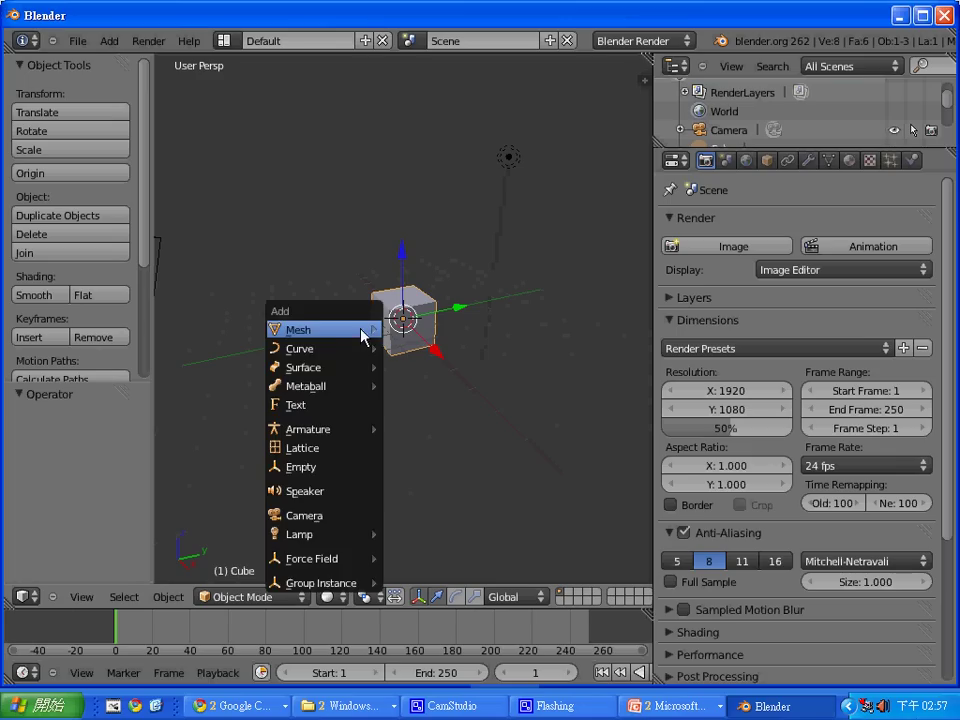
click(412, 327)
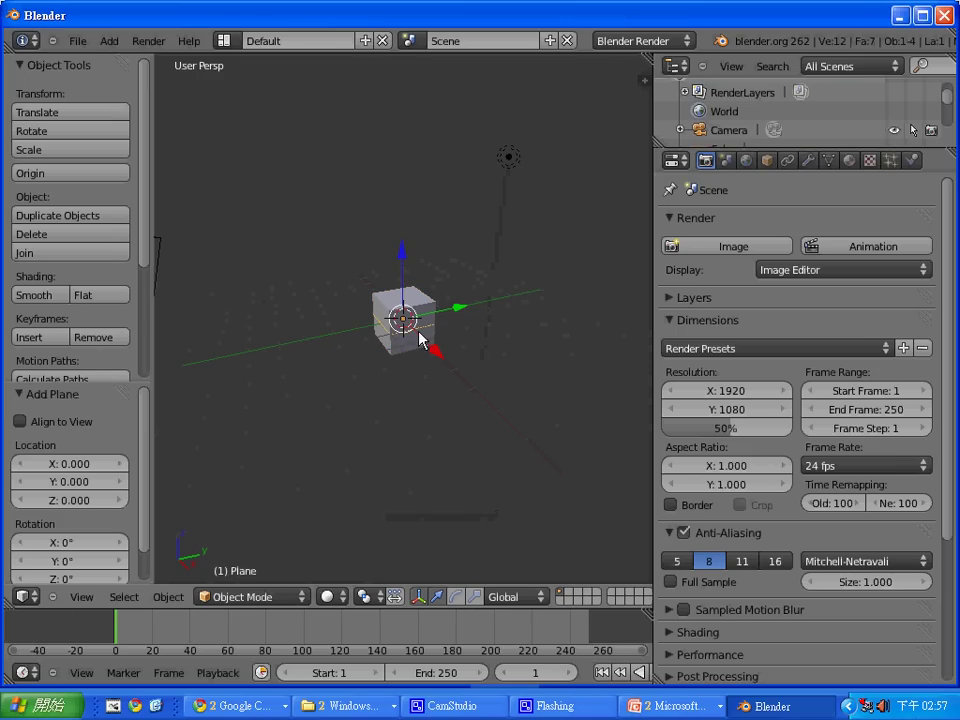
key(s)
click(497, 354)
Raise the cube above the plane, render, and nudge the cube slightly along X.
right_click(413, 318)
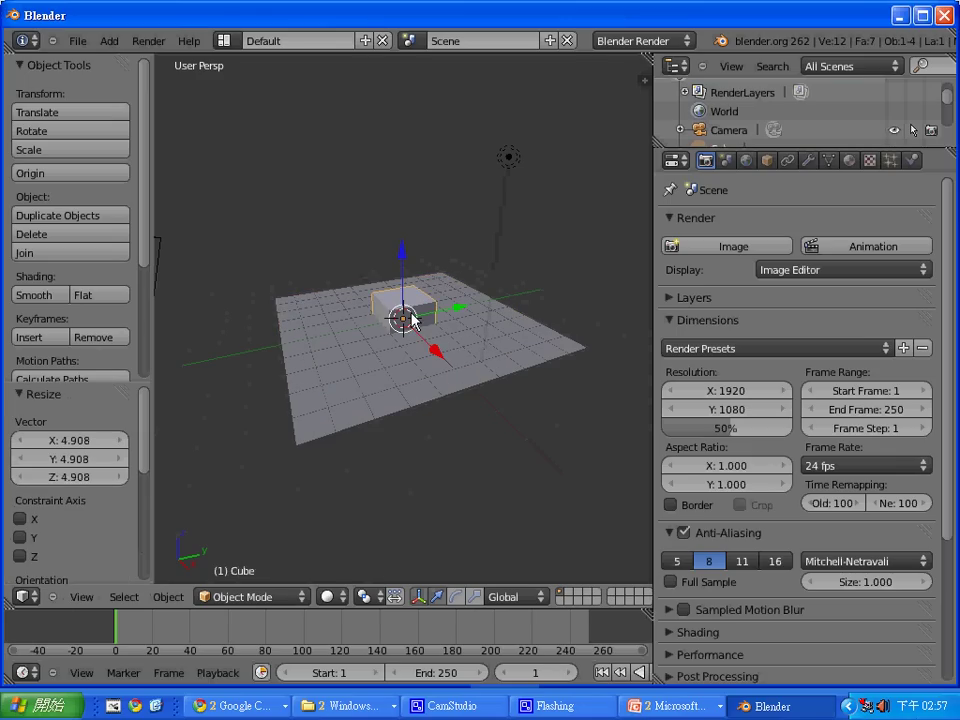
key(g)
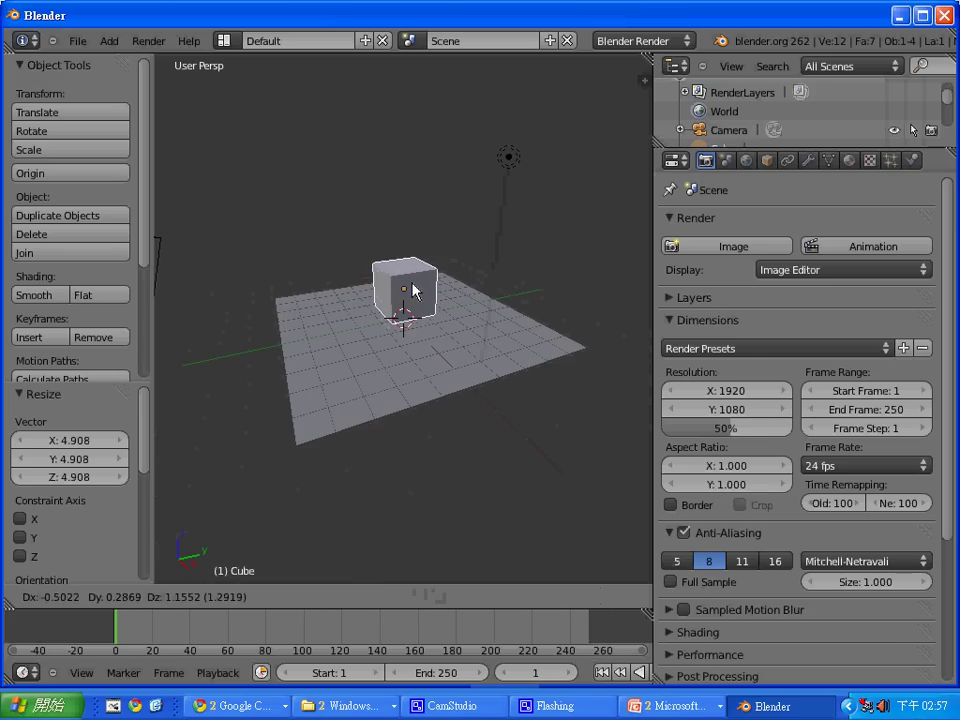
click(410, 287)
key(F12)
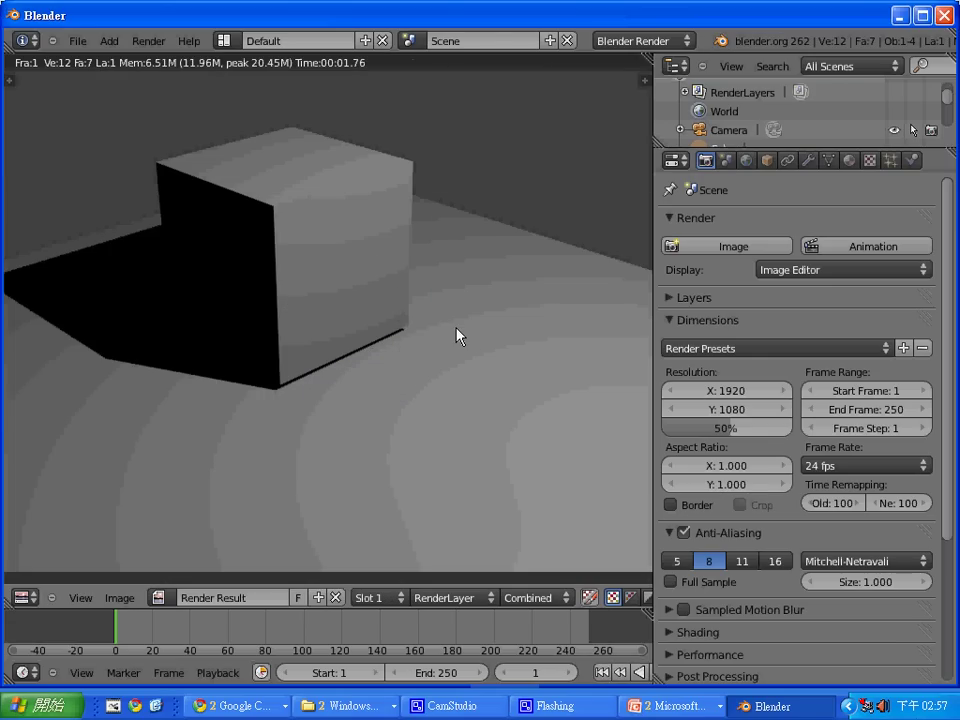
key(Escape)
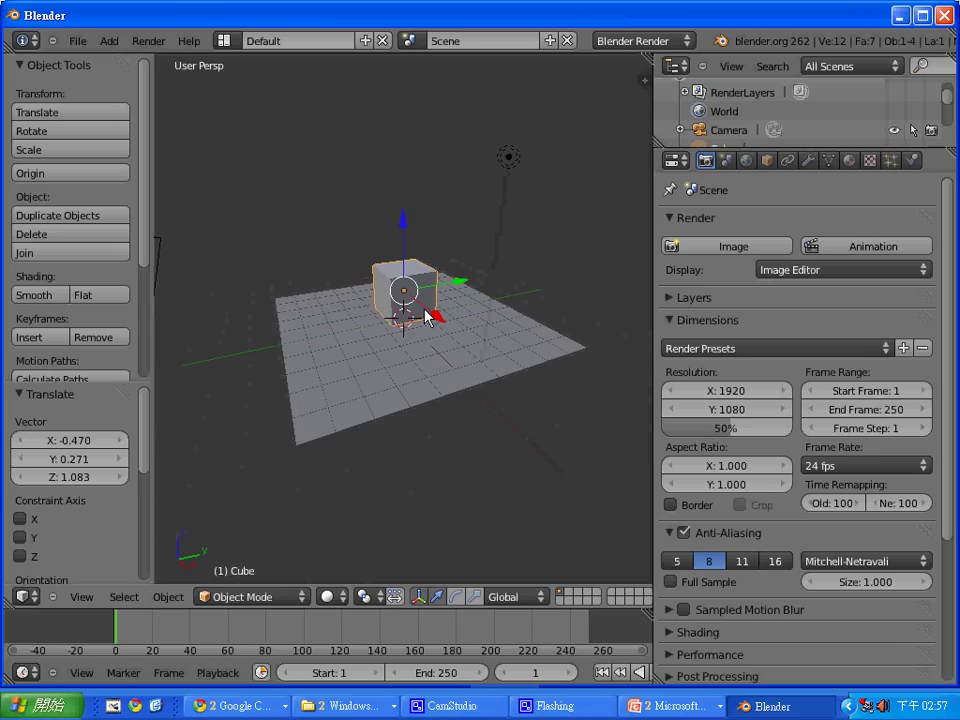
drag(425, 310, 397, 310)
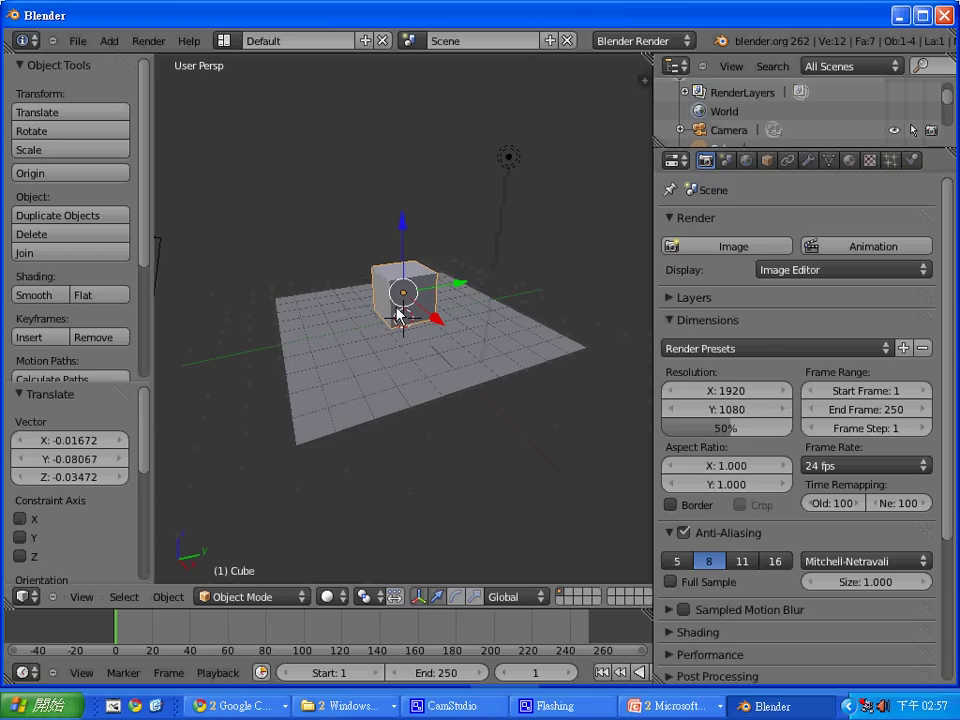
Turn on white Environment Lighting in the World settings.
click(748, 163)
scroll(953, 355, down, 1)
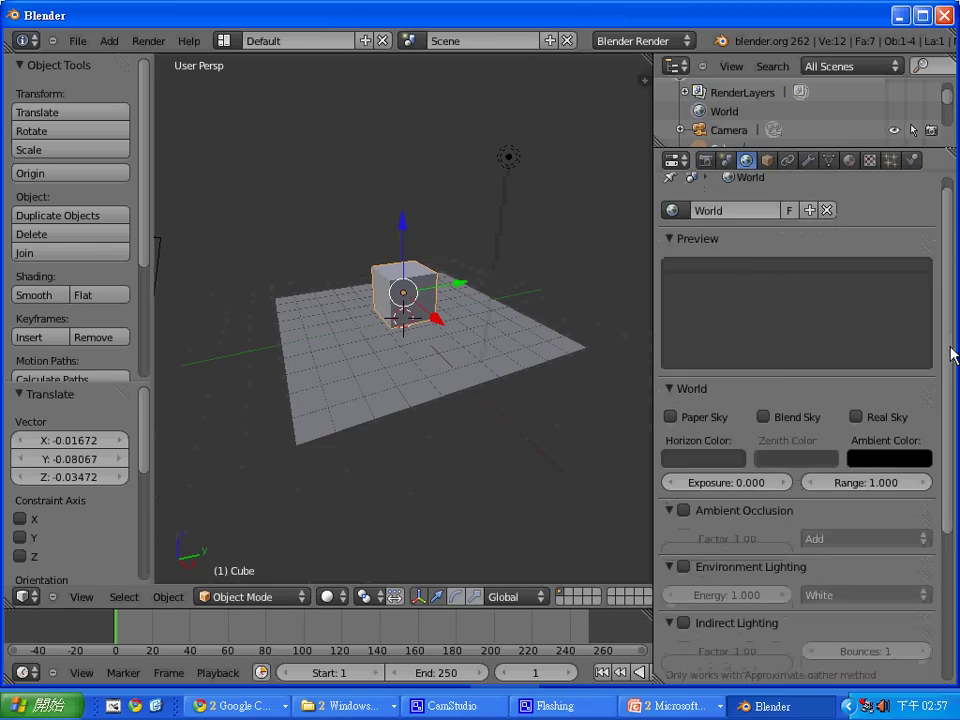
drag(953, 355, 953, 520)
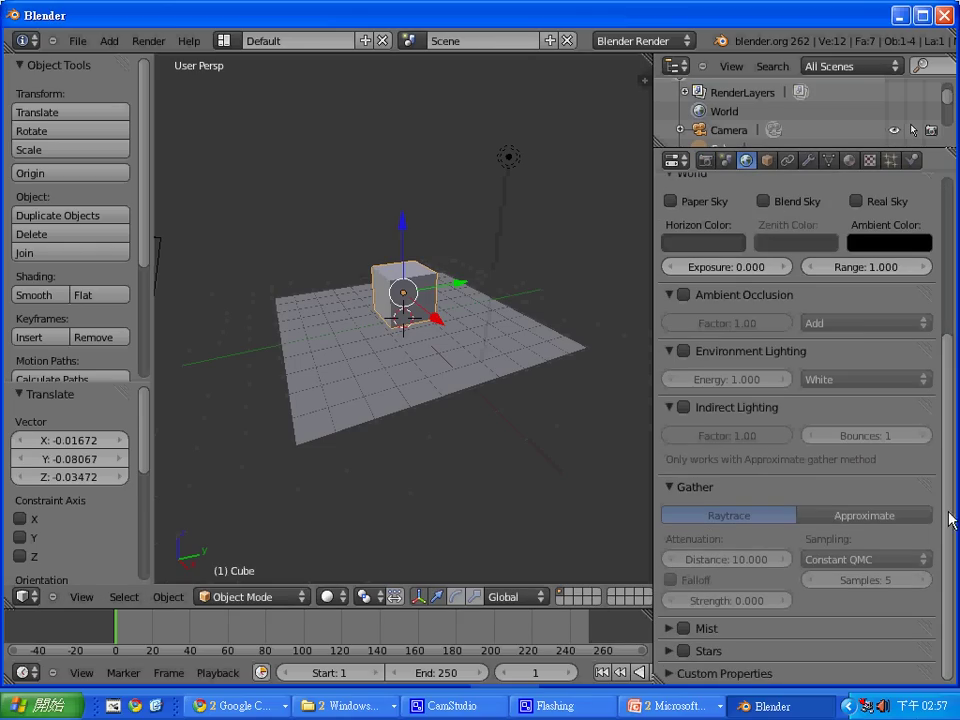
click(684, 351)
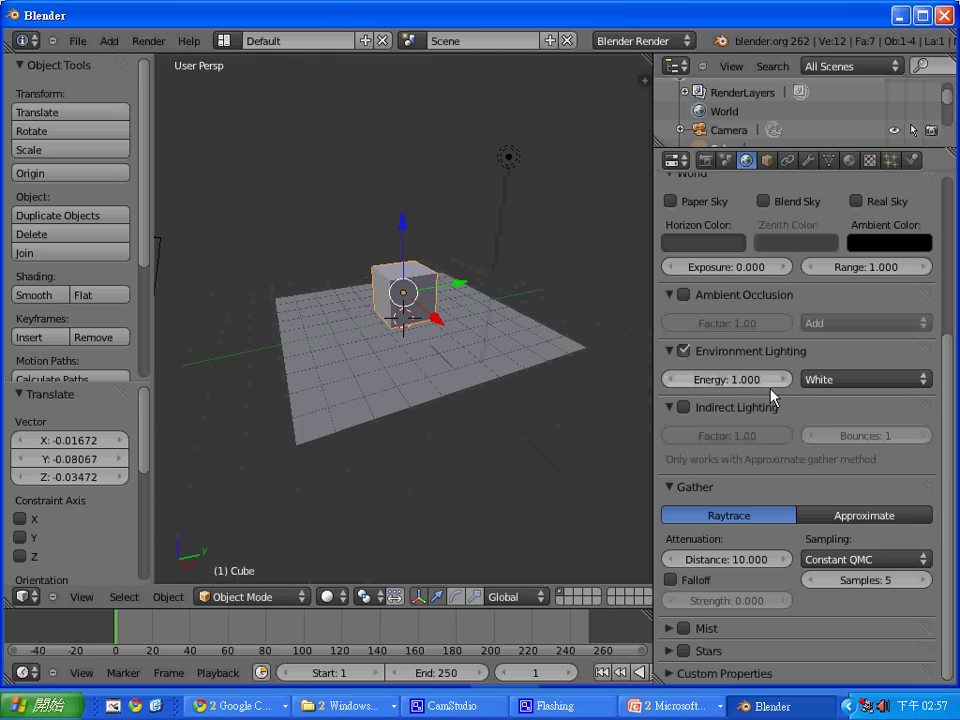
Render the environment-lit scene, then select the plane.
key(F12)
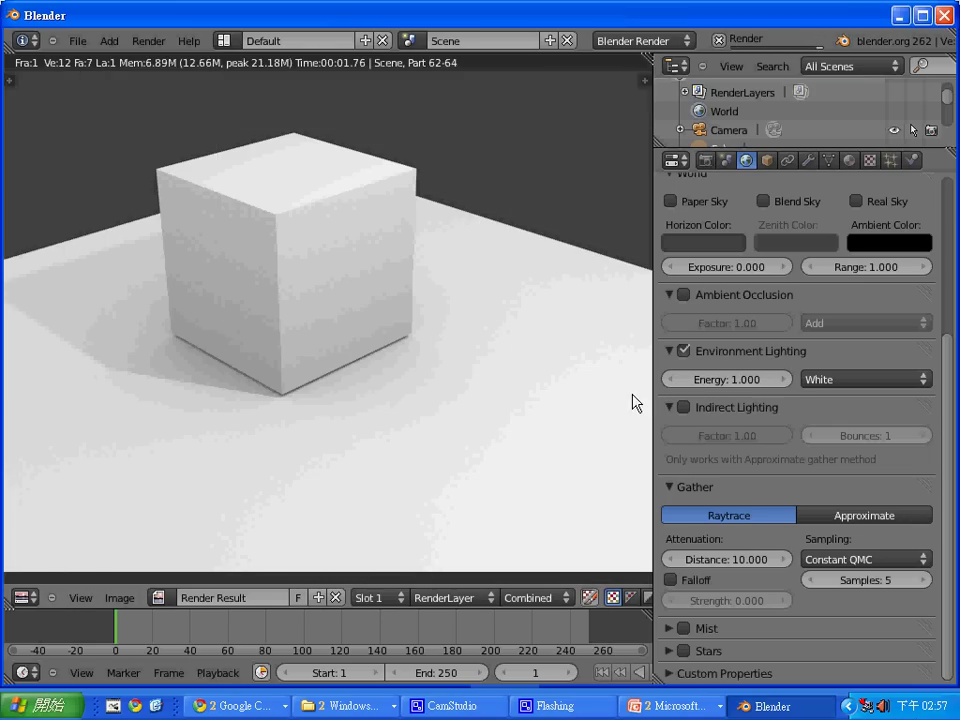
key(Escape)
right_click(420, 380)
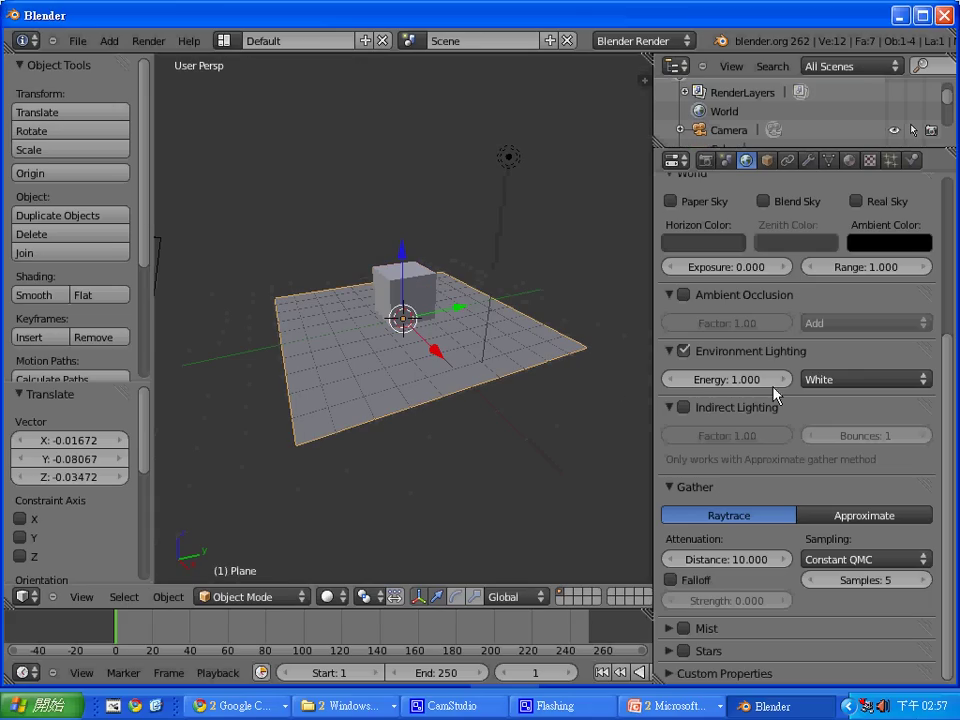
Give the plane a new material with a blue diffuse colour.
click(849, 160)
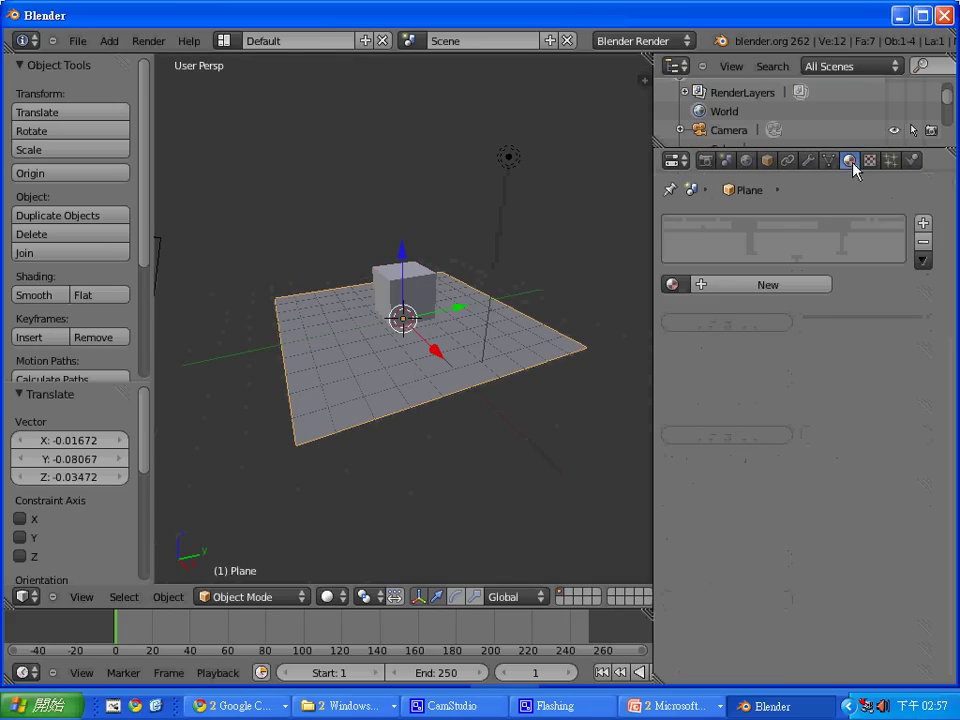
click(789, 284)
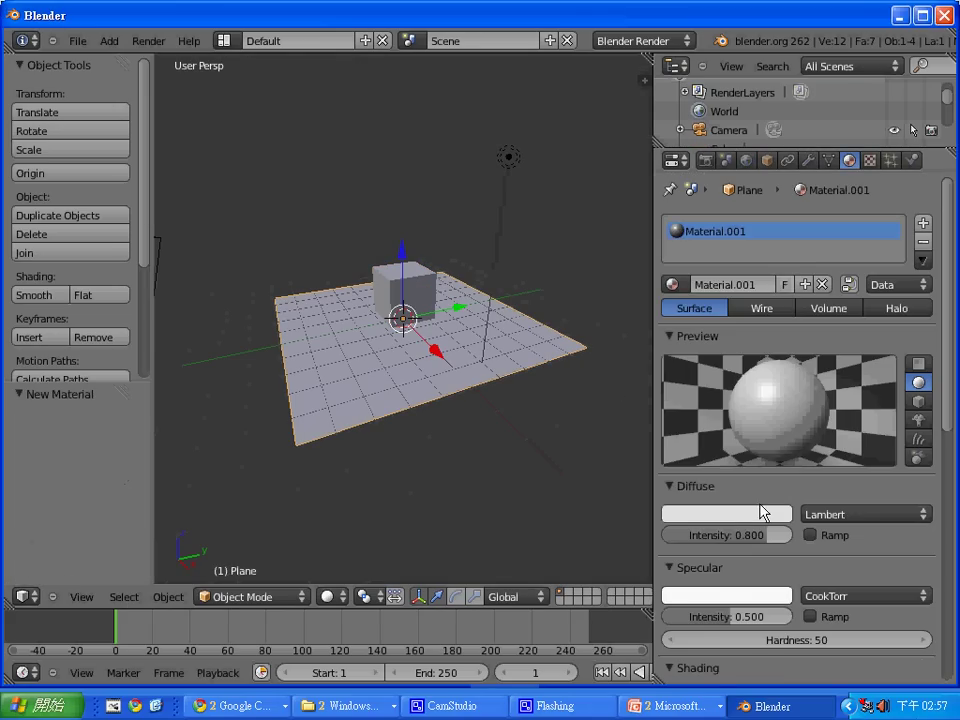
click(763, 513)
click(740, 312)
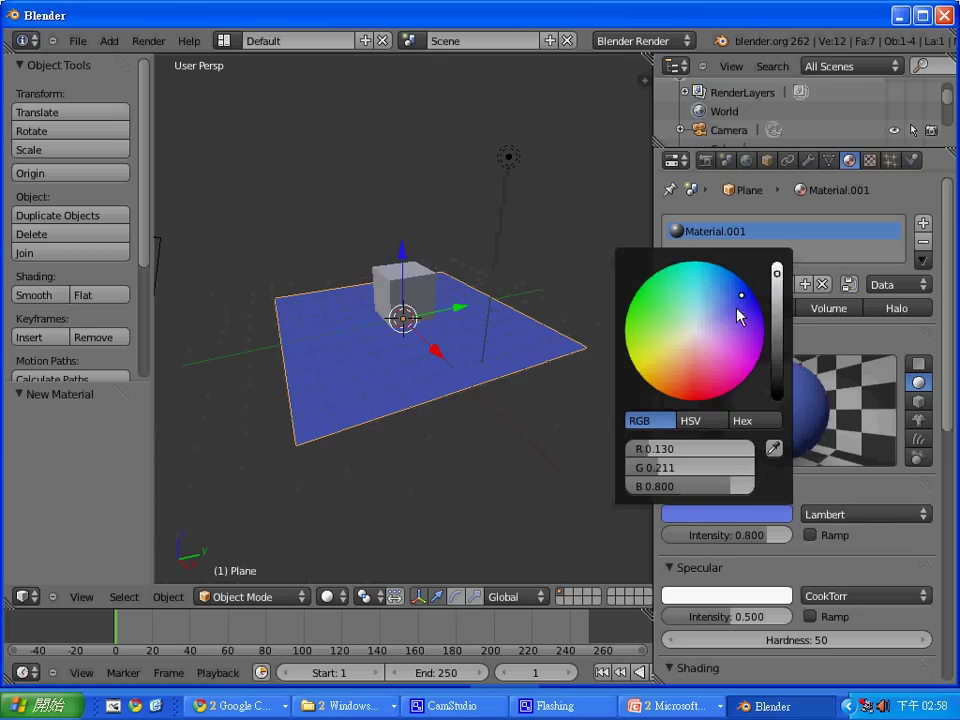
Set the cube's diffuse colour to red-pink and render the coloured scene.
right_click(407, 296)
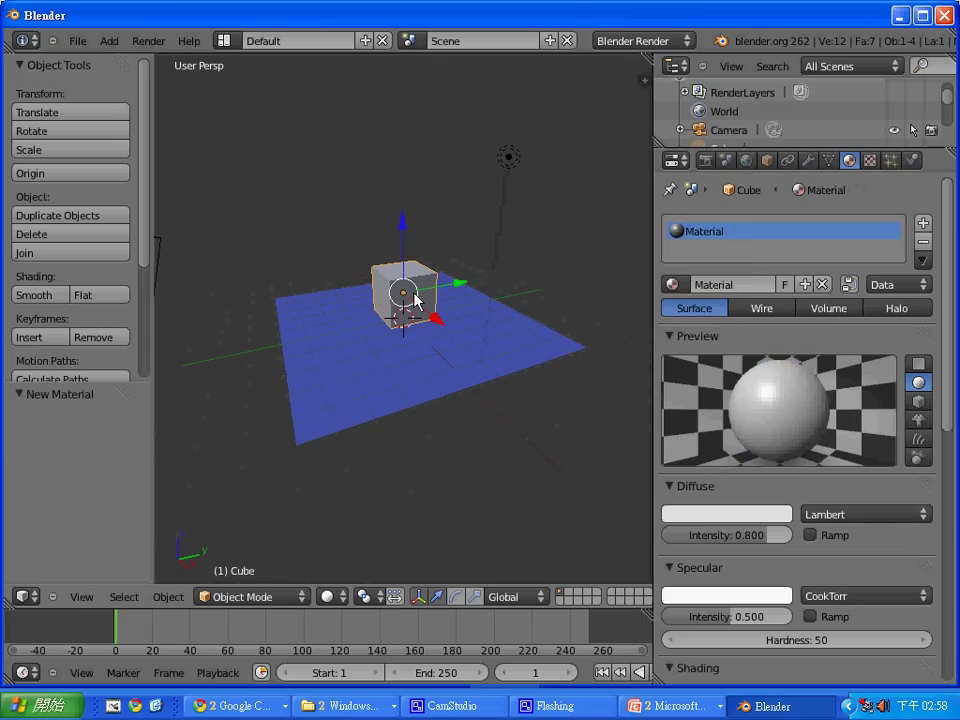
click(727, 513)
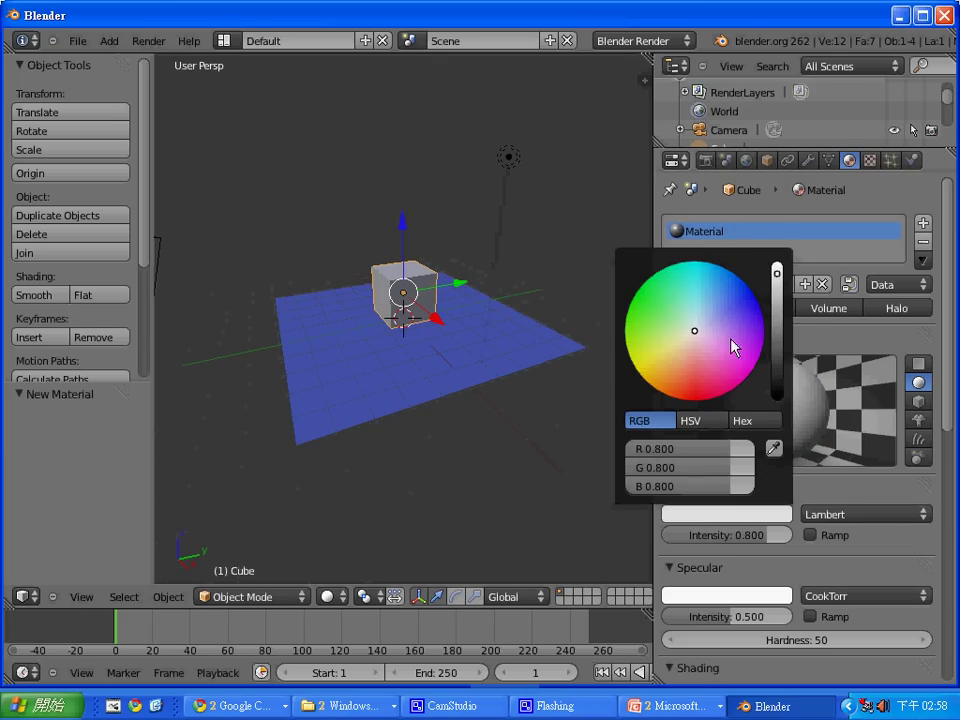
click(706, 398)
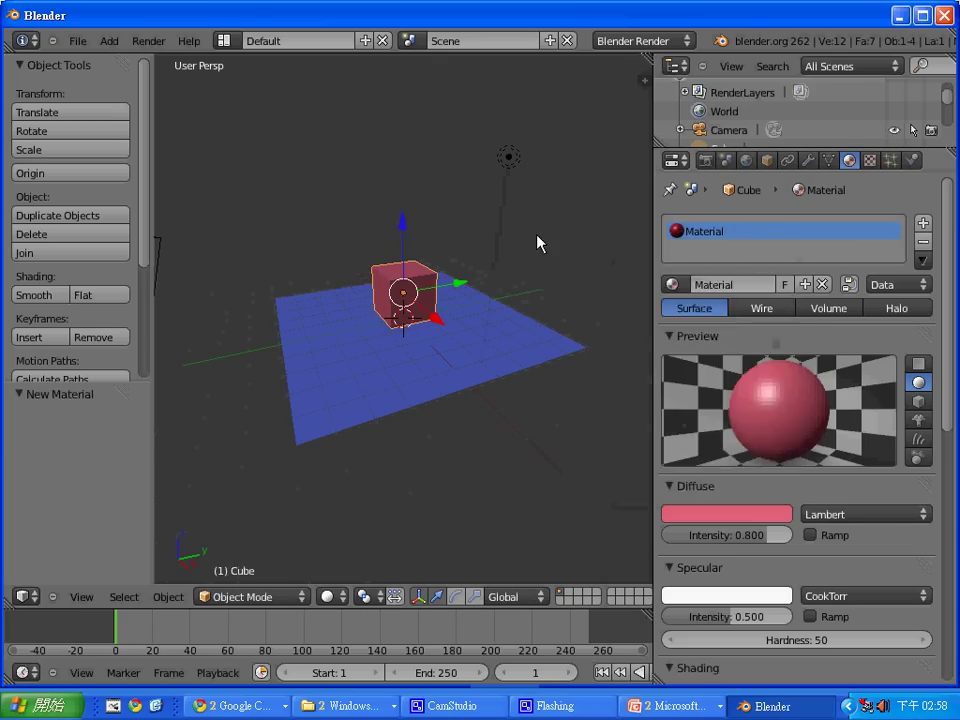
key(F12)
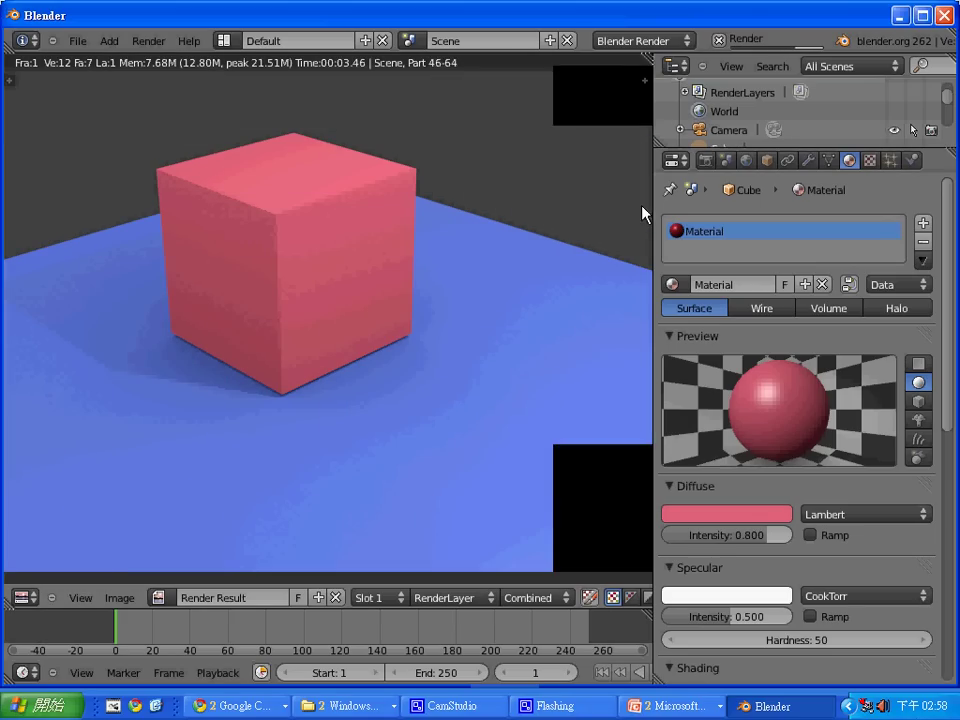
Switch Environment Lighting off and render the dark, hard-shadowed scene.
click(747, 160)
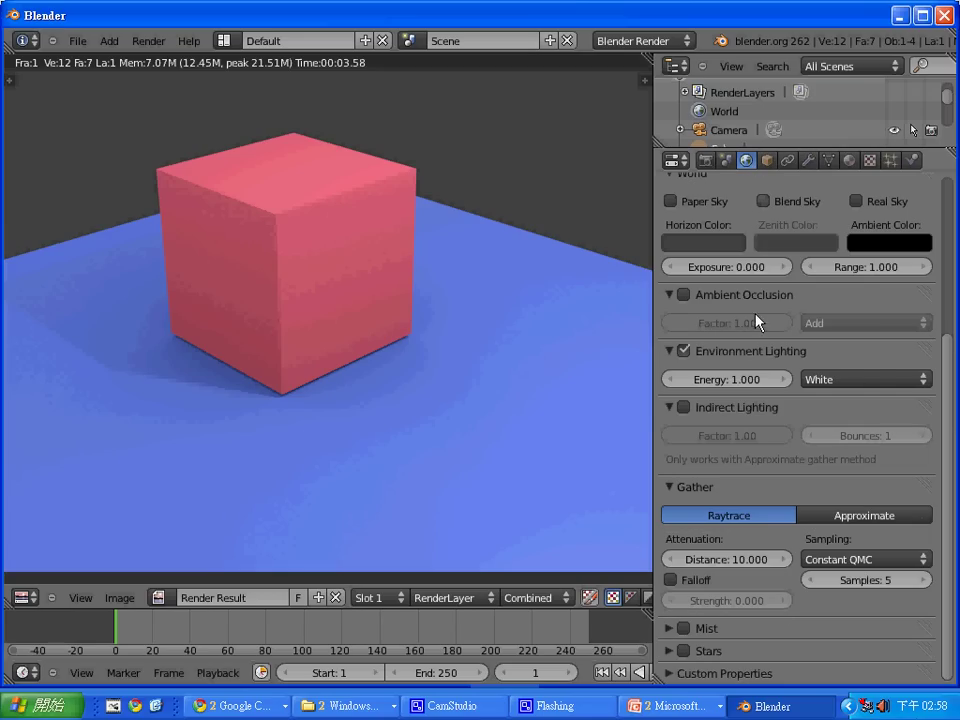
click(685, 350)
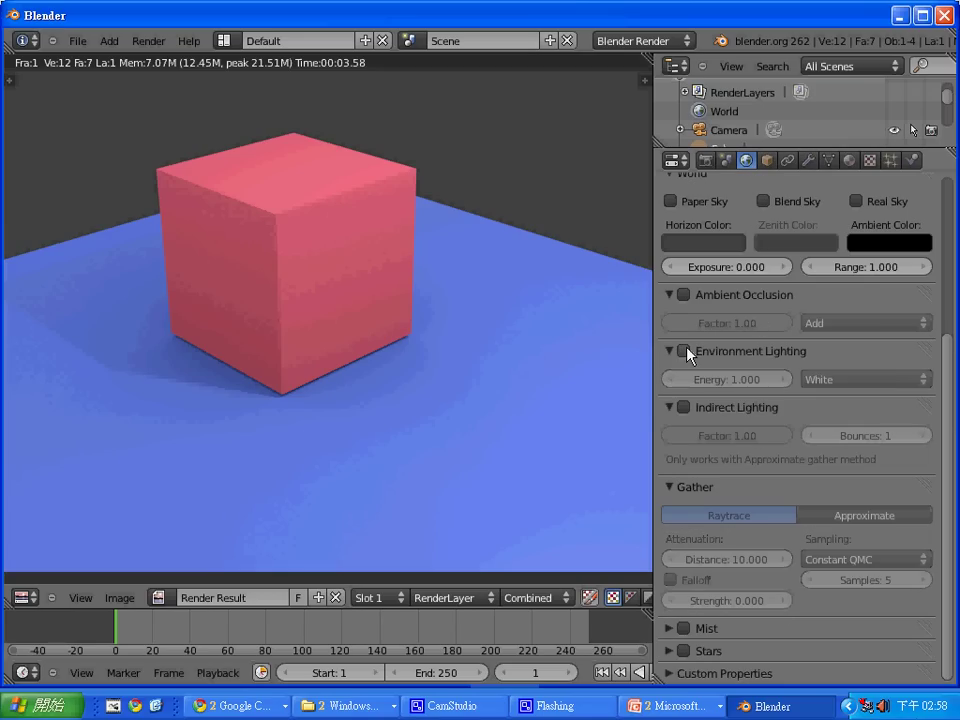
key(F12)
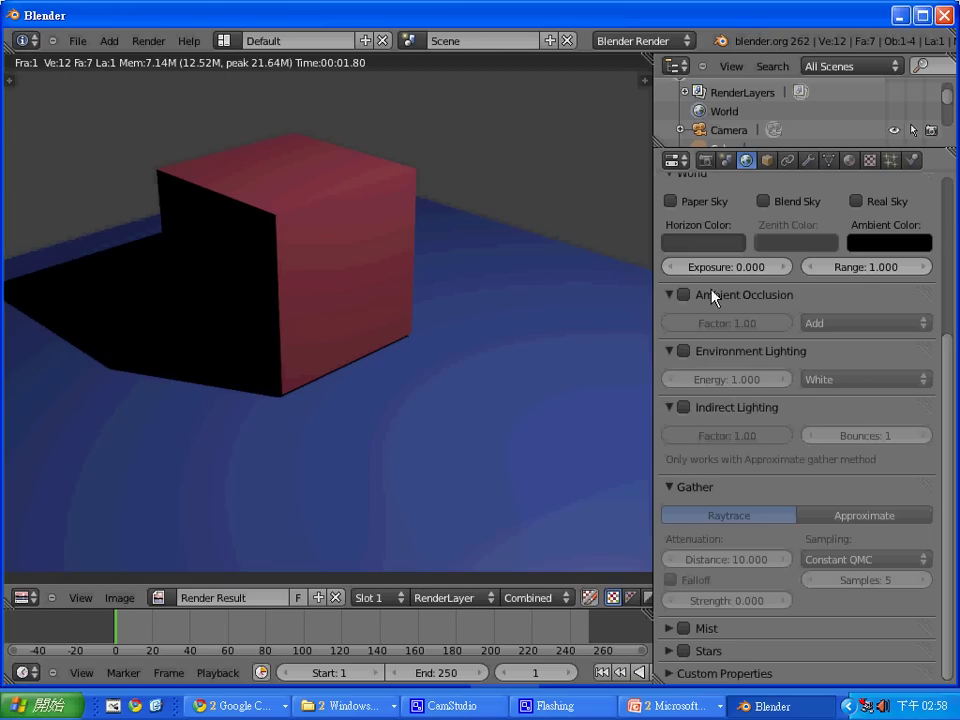
Re-enable Environment Lighting and render the bright coloured scene.
click(684, 350)
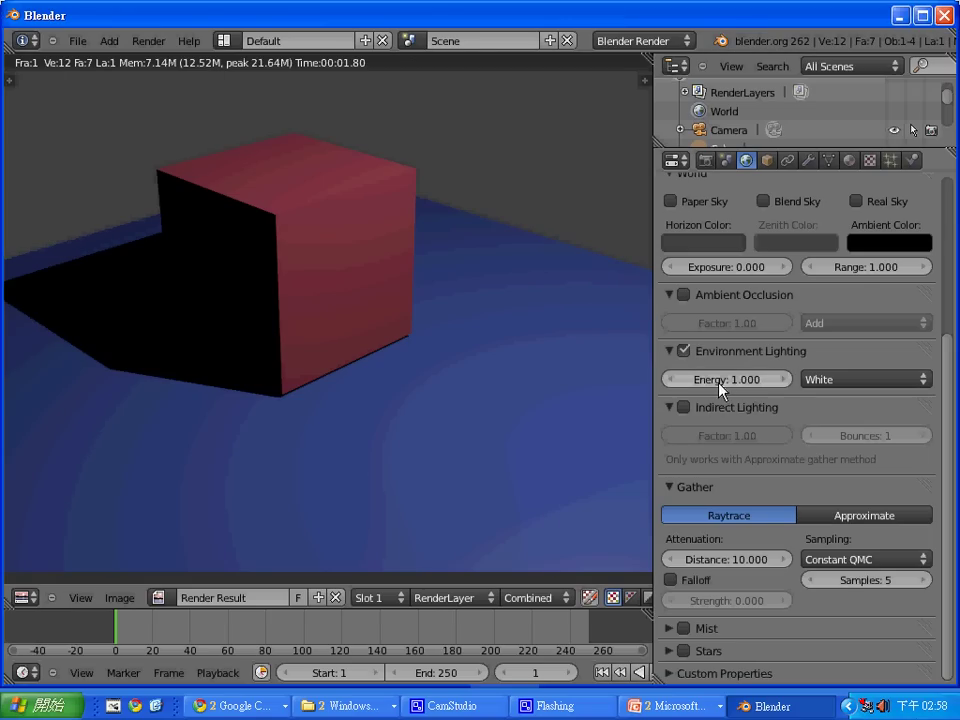
key(F12)
scroll(715, 392, up, 1)
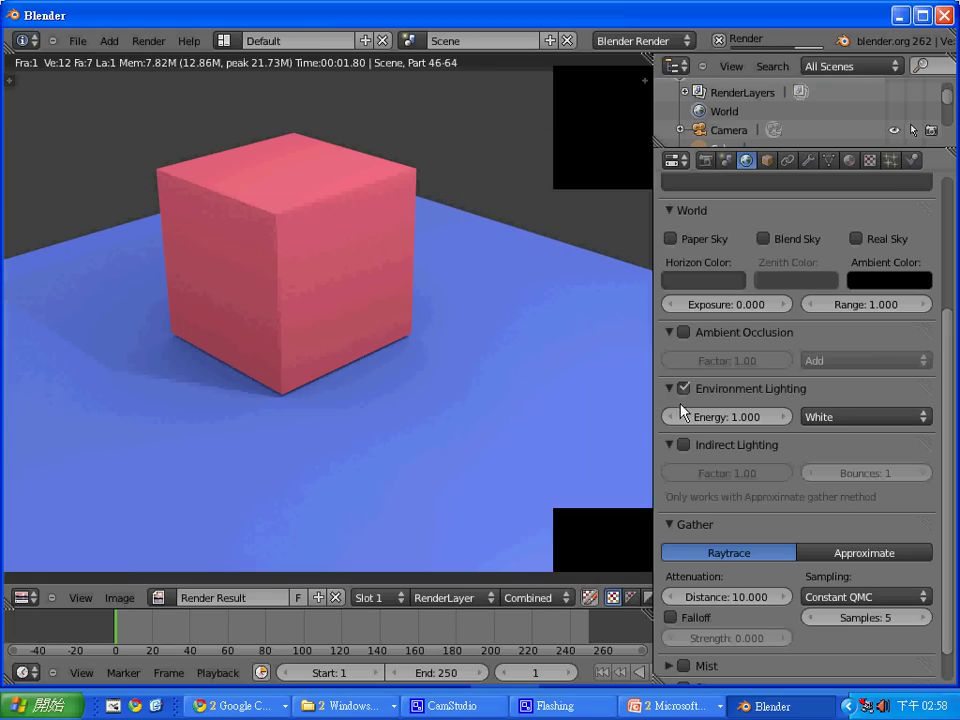
Lower the environment lighting energy to 0.500 and render.
click(757, 418)
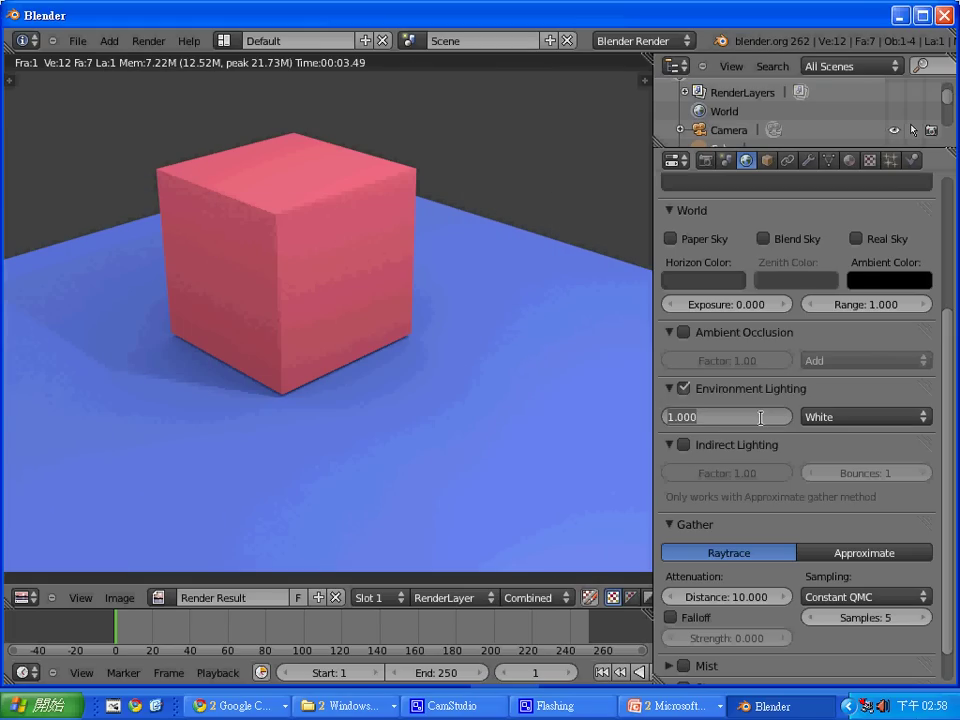
text(0.5)
key(Return)
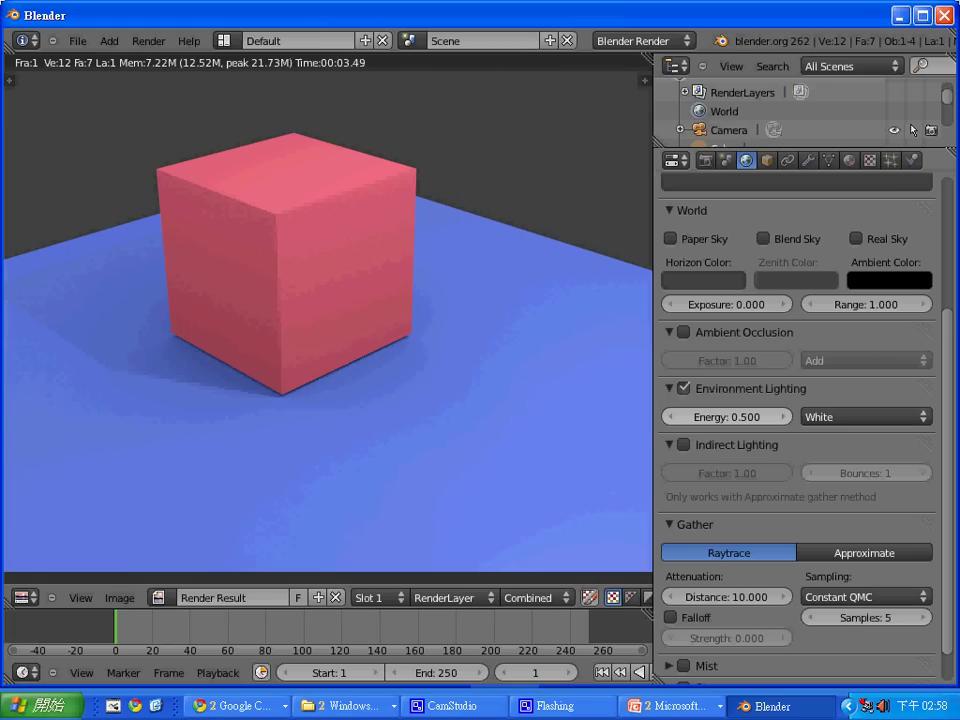
key(F12)
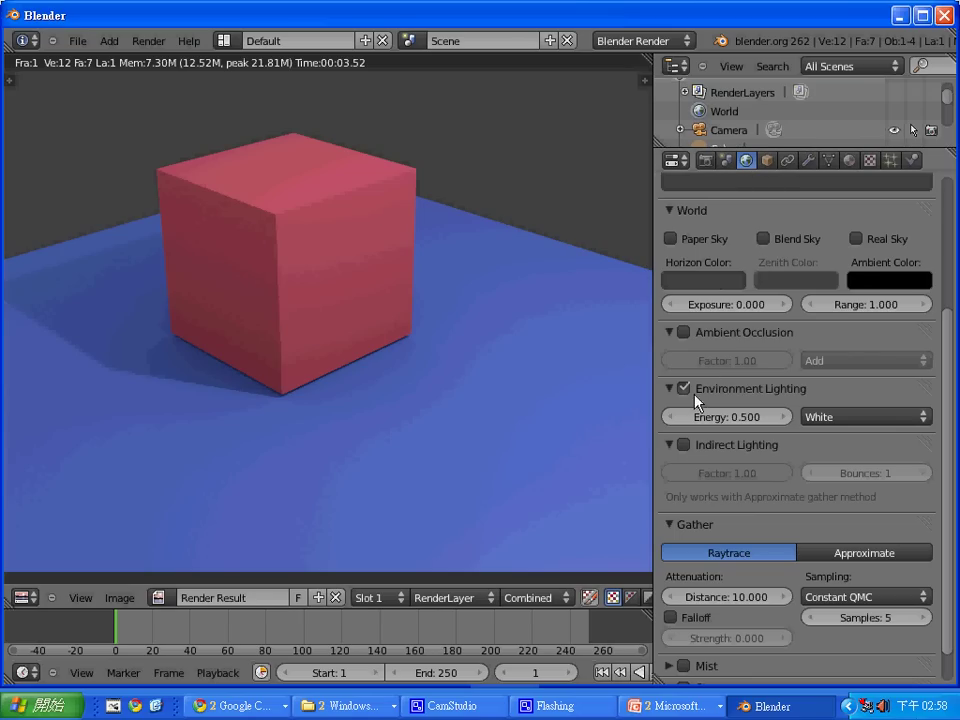
Switch the environment light colour to Sky Texture and render for comparison.
click(745, 418)
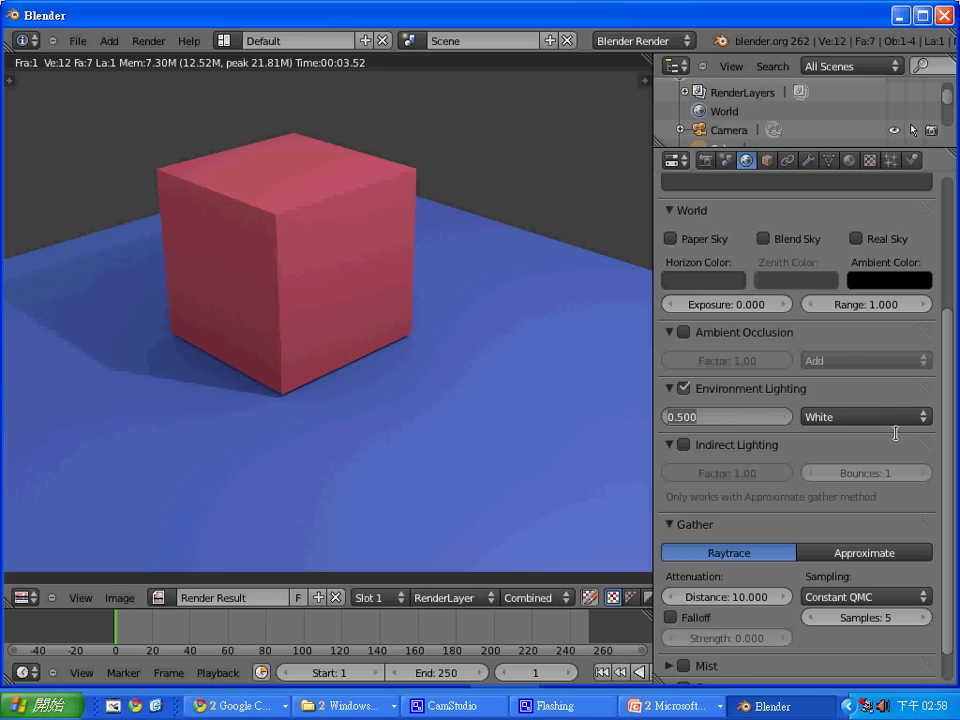
key(Return)
click(928, 420)
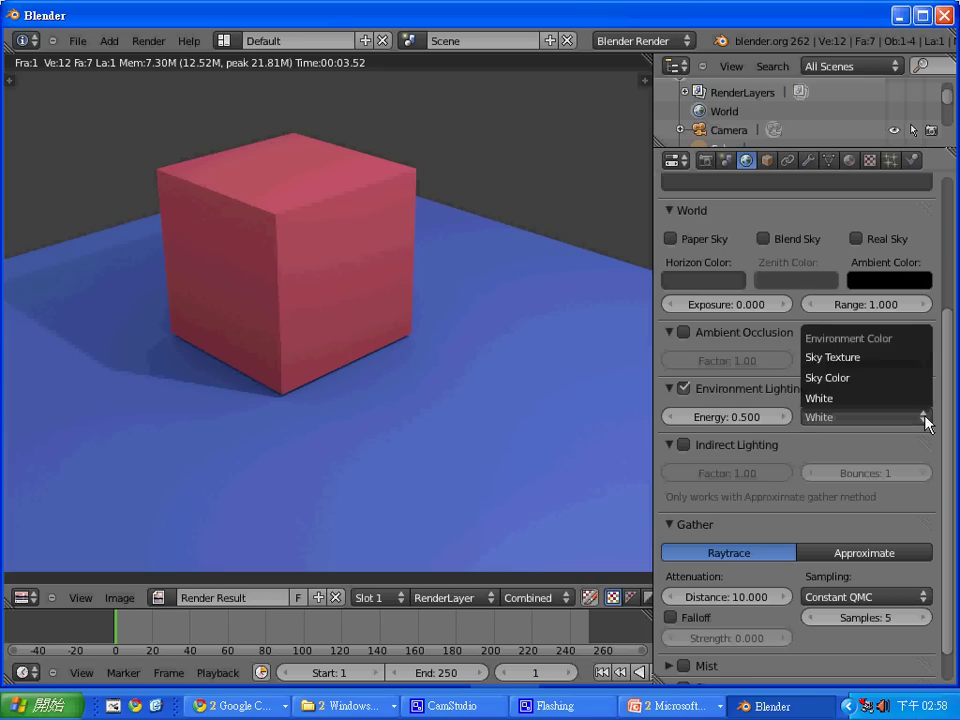
click(853, 358)
key(F12)
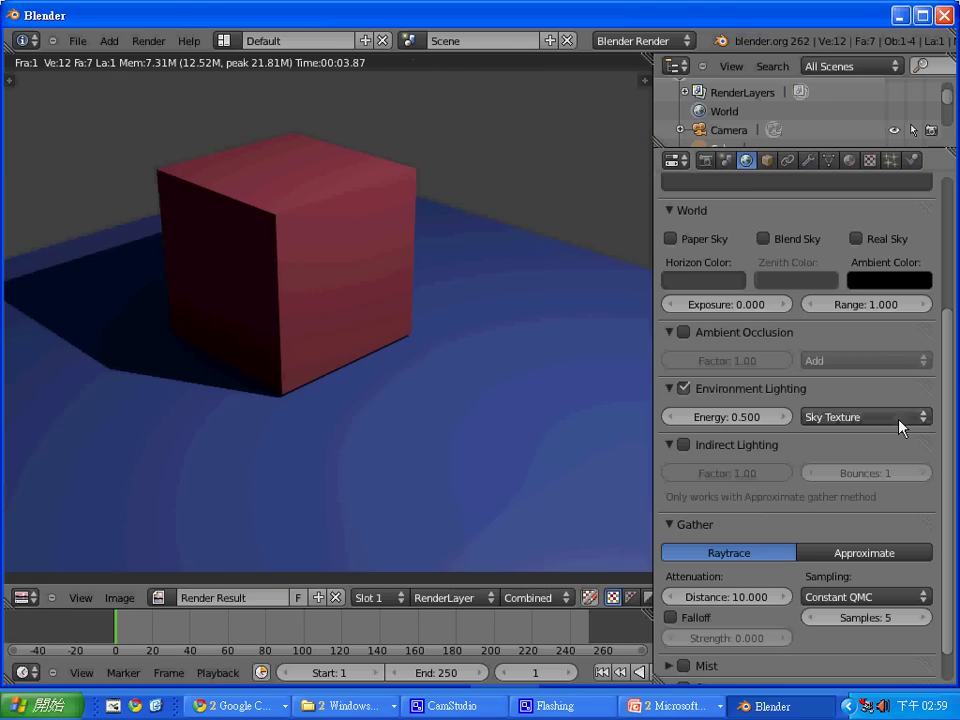
click(899, 419)
Set the environment light colour to Sky Color and render.
click(897, 379)
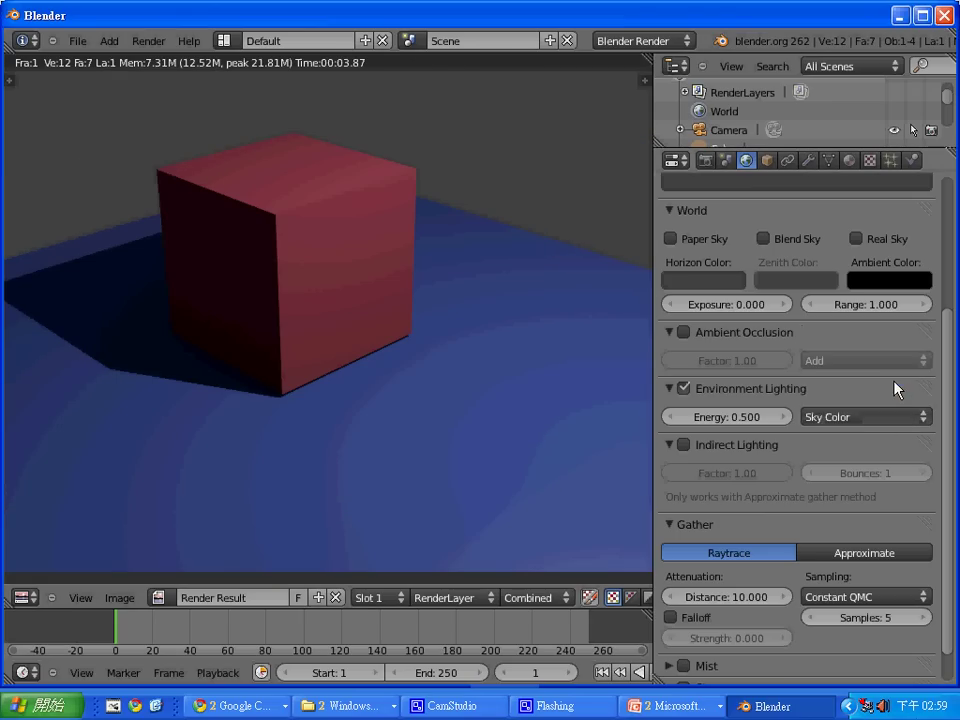
key(F12)
scroll(952, 410, up, 2)
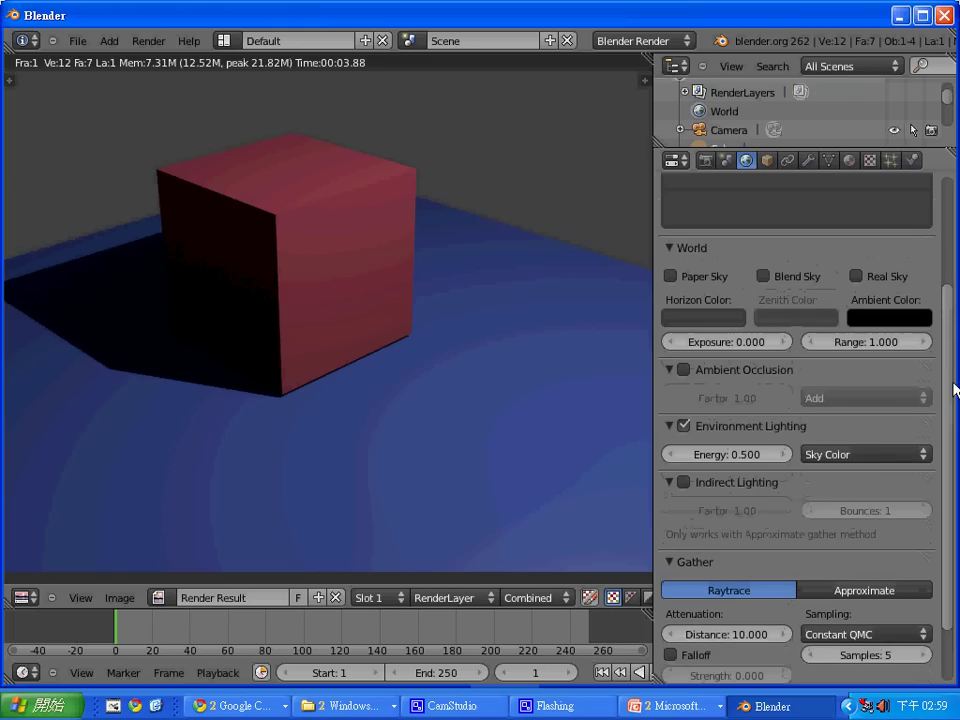
Set the environment light colour back to White and render the brighter scene.
click(864, 456)
click(853, 436)
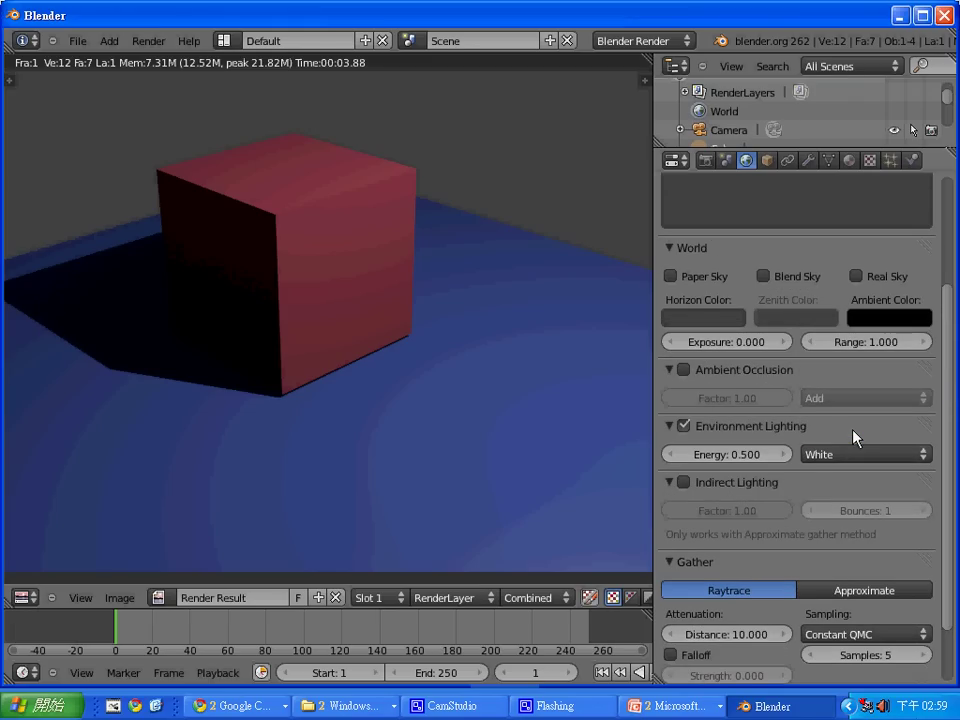
key(F12)
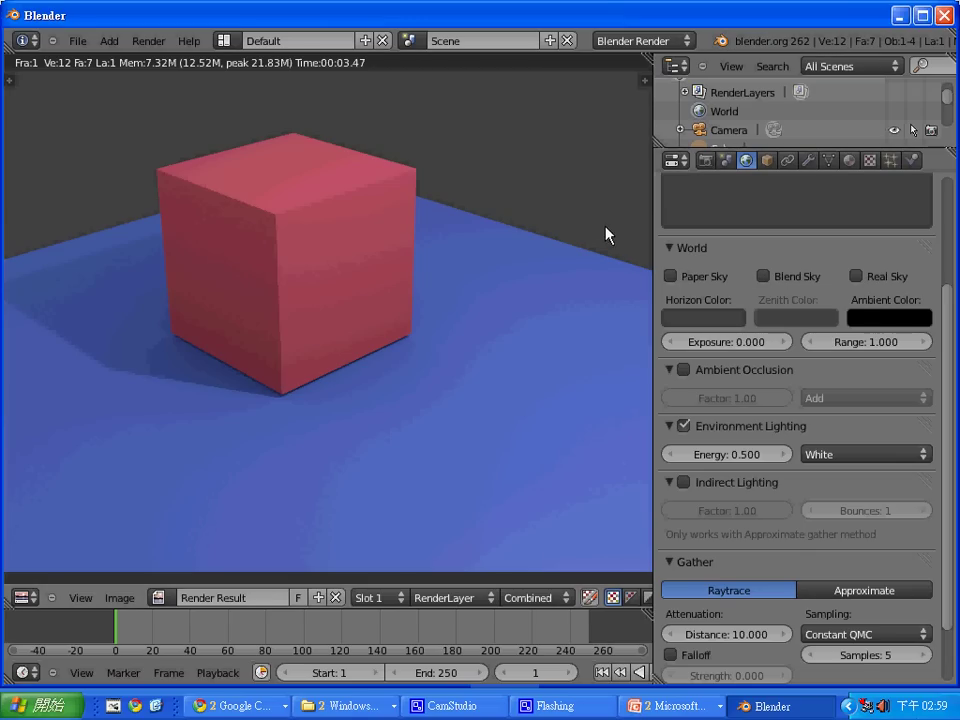
Select the lamp and view its lamp settings, showing it is a Point lamp.
key(Escape)
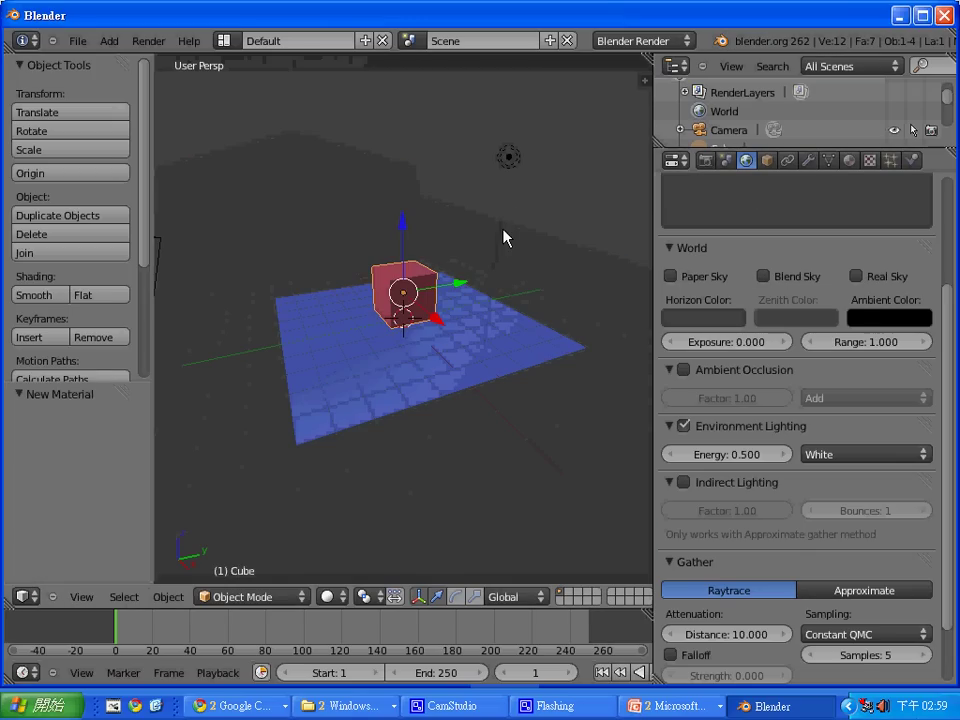
right_click(516, 169)
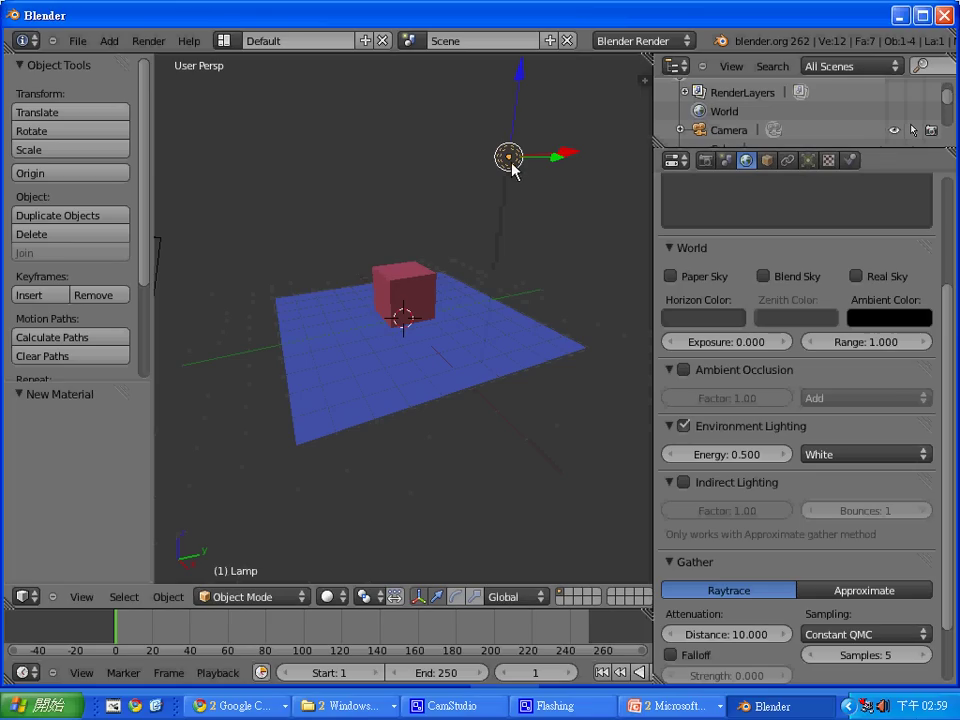
click(583, 245)
click(808, 160)
scroll(950, 293, down, 3)
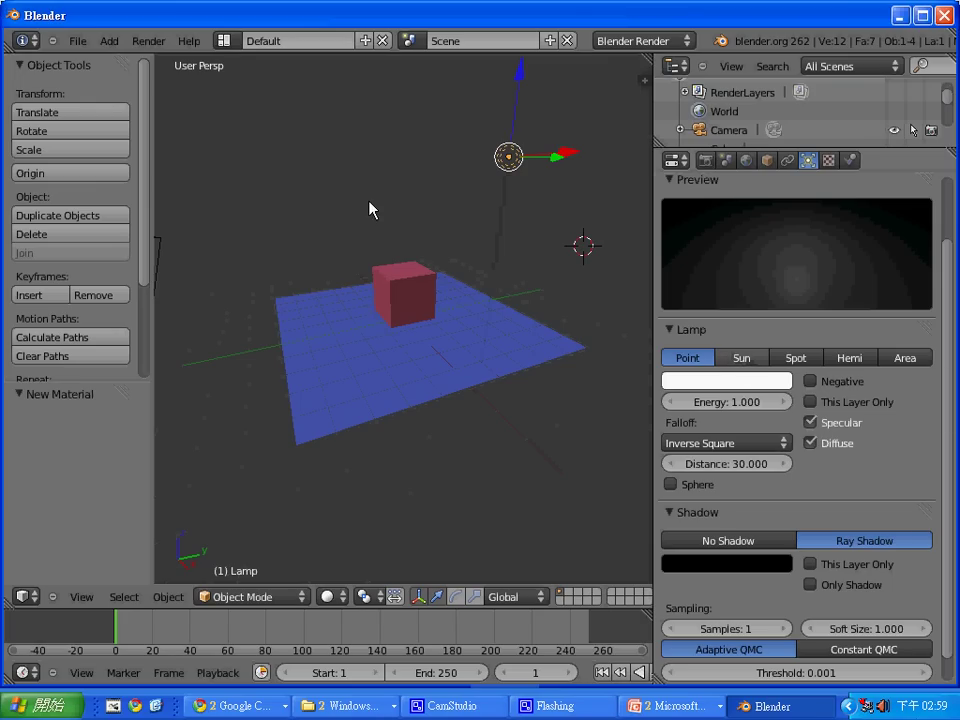
click(333, 165)
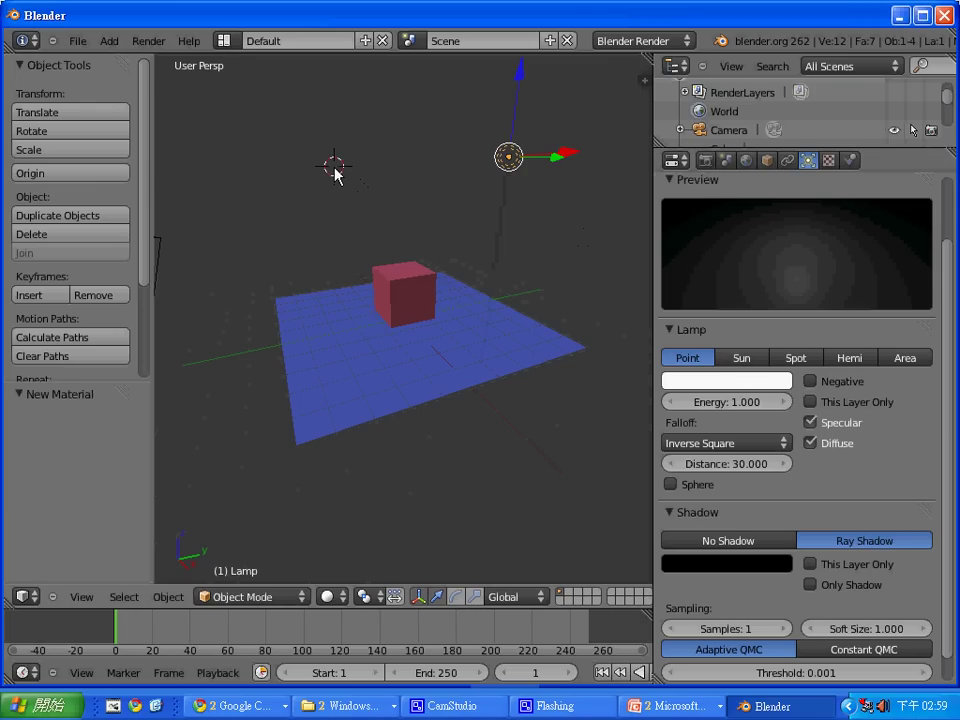
Render the scene lit by the point lamp.
key(shift+a)
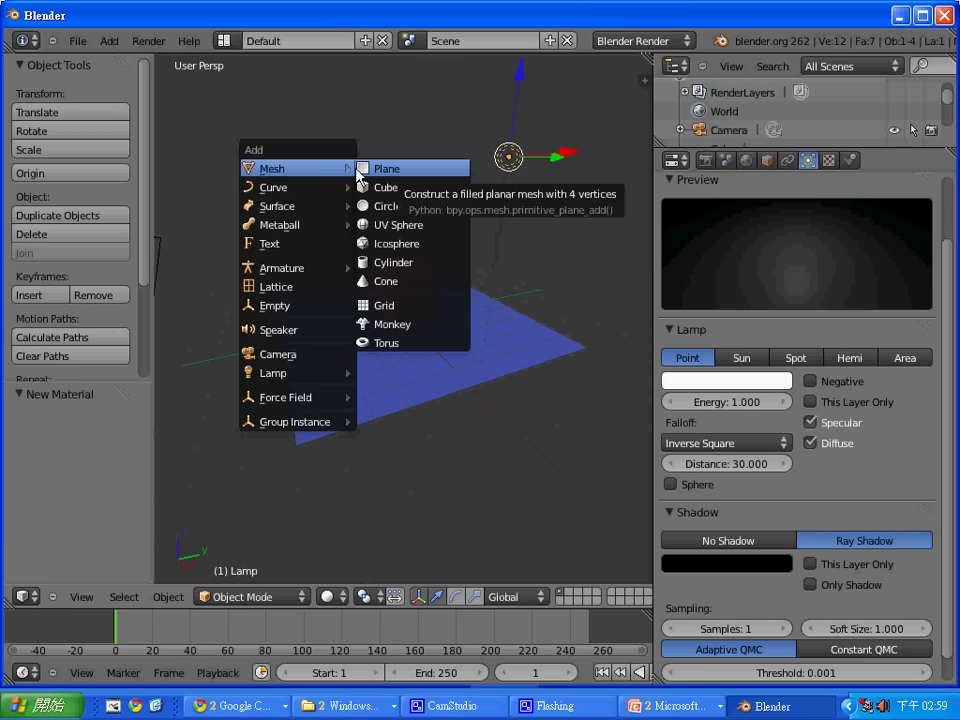
key(Escape)
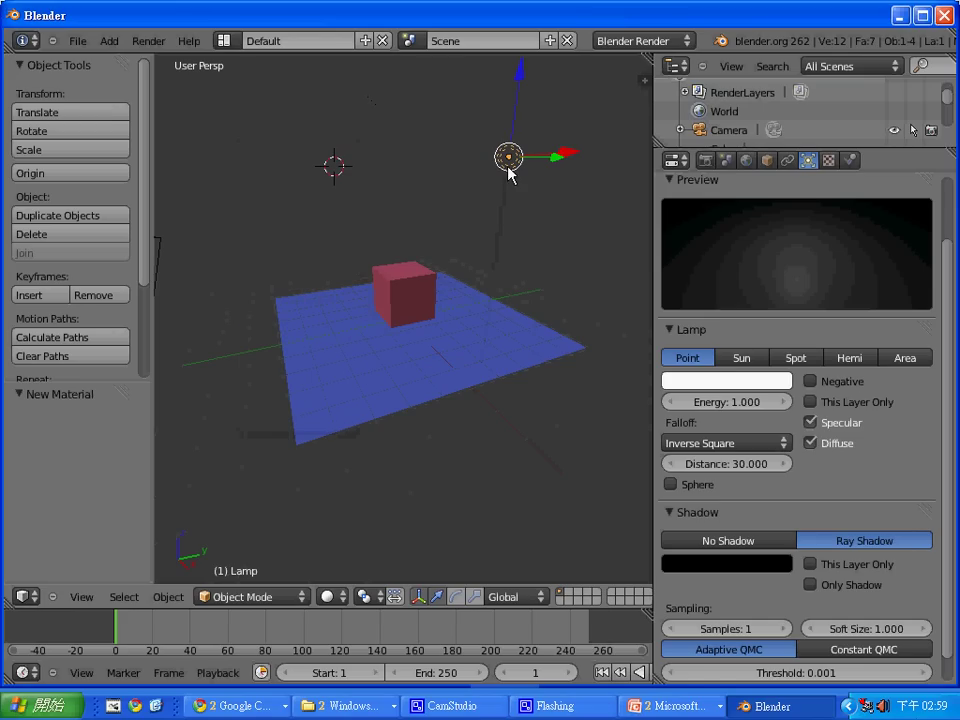
key(F12)
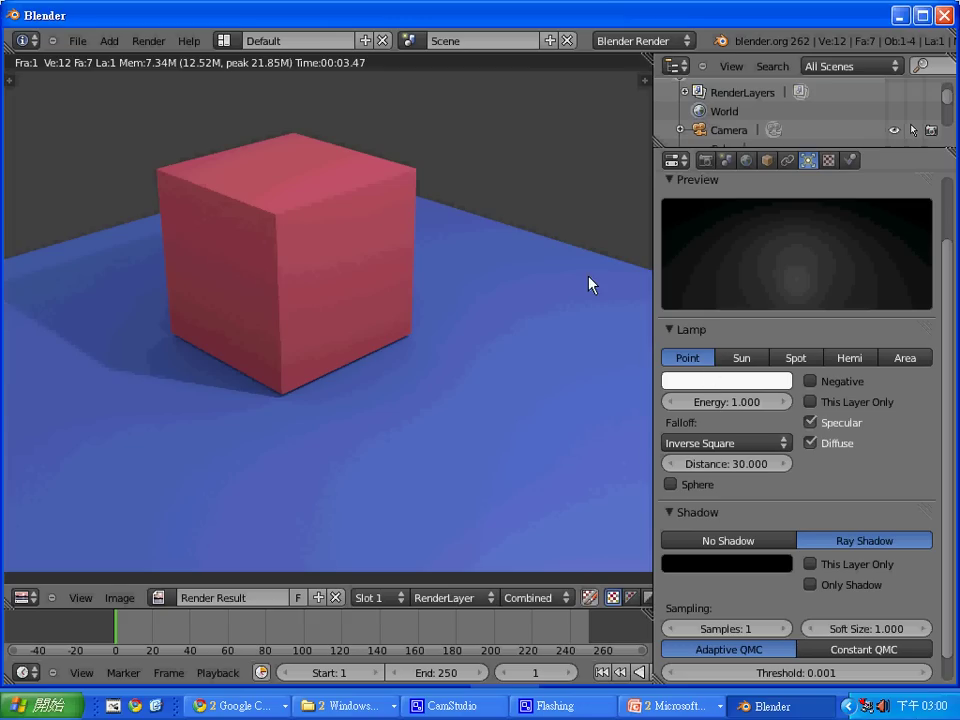
key(Escape)
Change the lamp to a Sun and render the sun-lit scene.
click(749, 362)
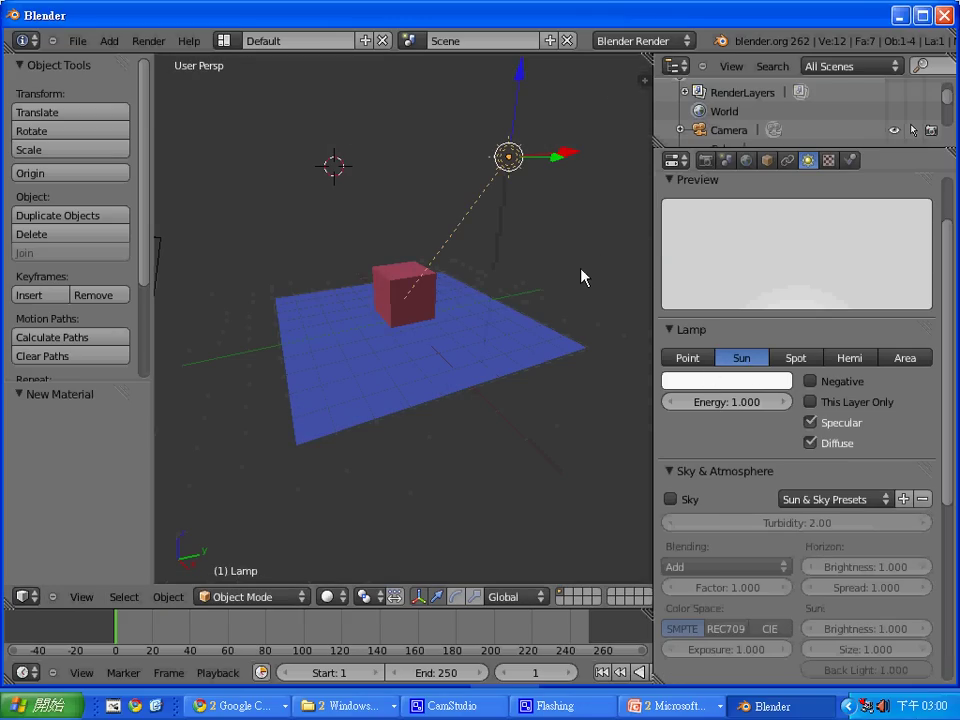
key(F12)
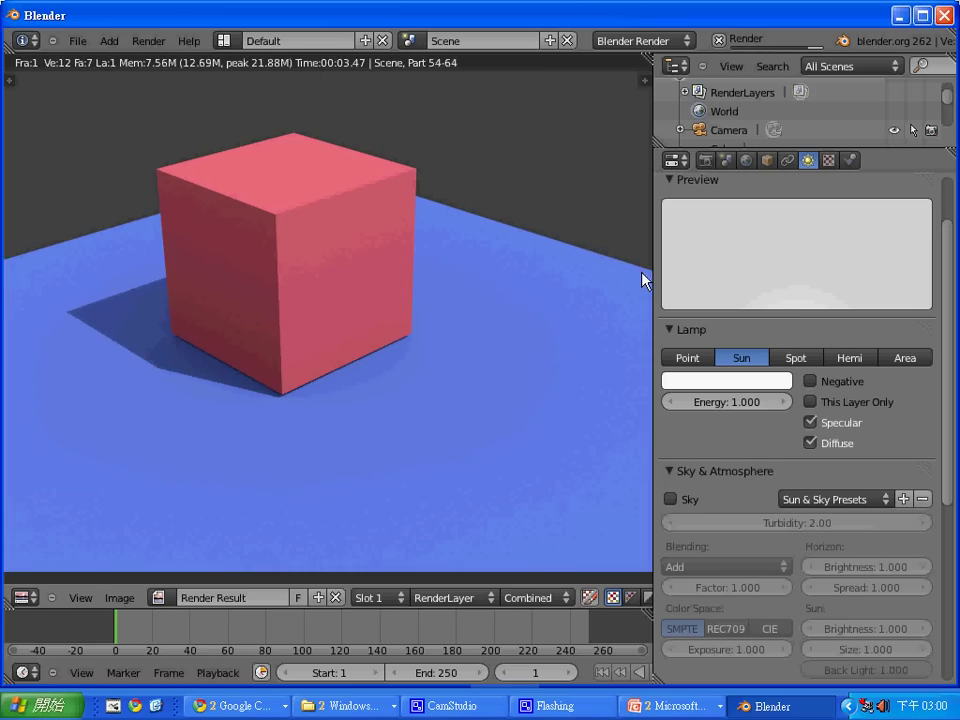
key(Escape)
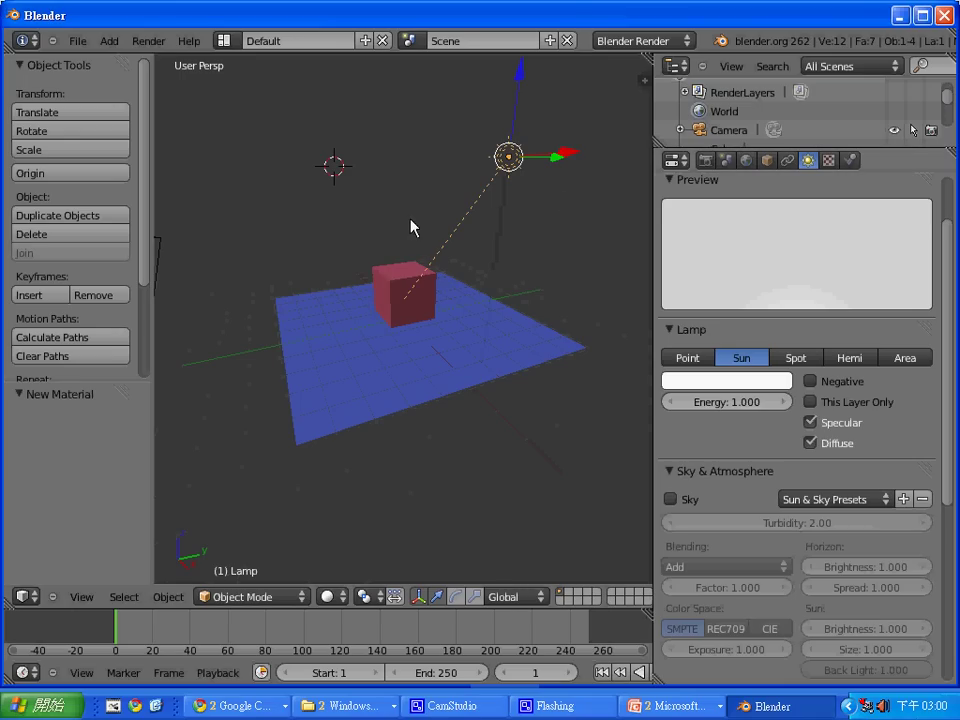
Tilt the lamp about 10.681° around X toward the cube, then make it a Spot lamp.
key(r)
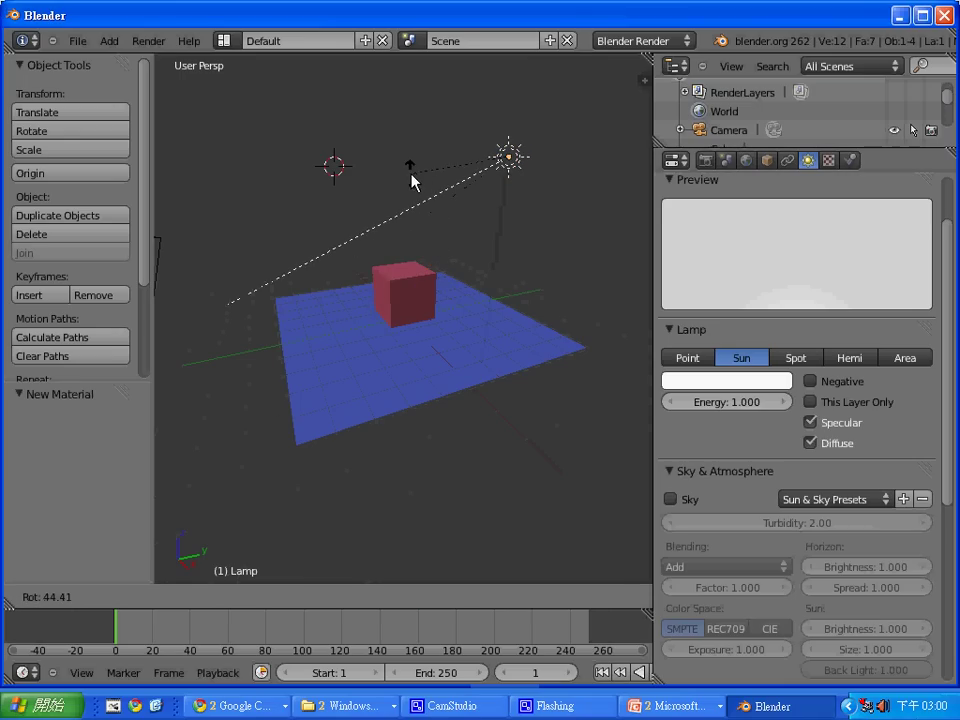
click(433, 237)
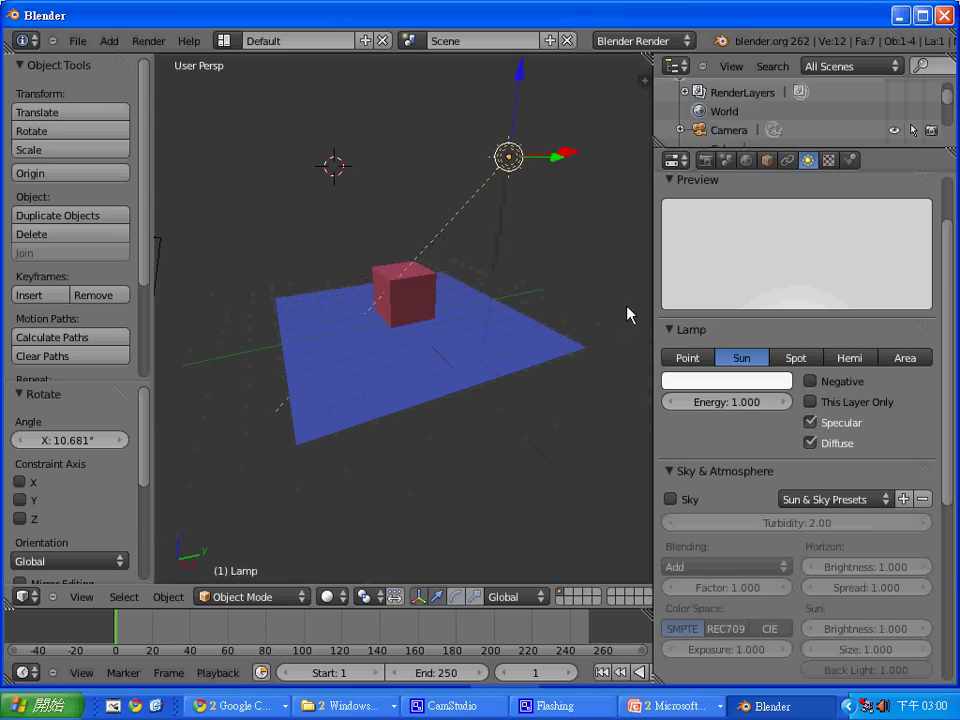
click(800, 360)
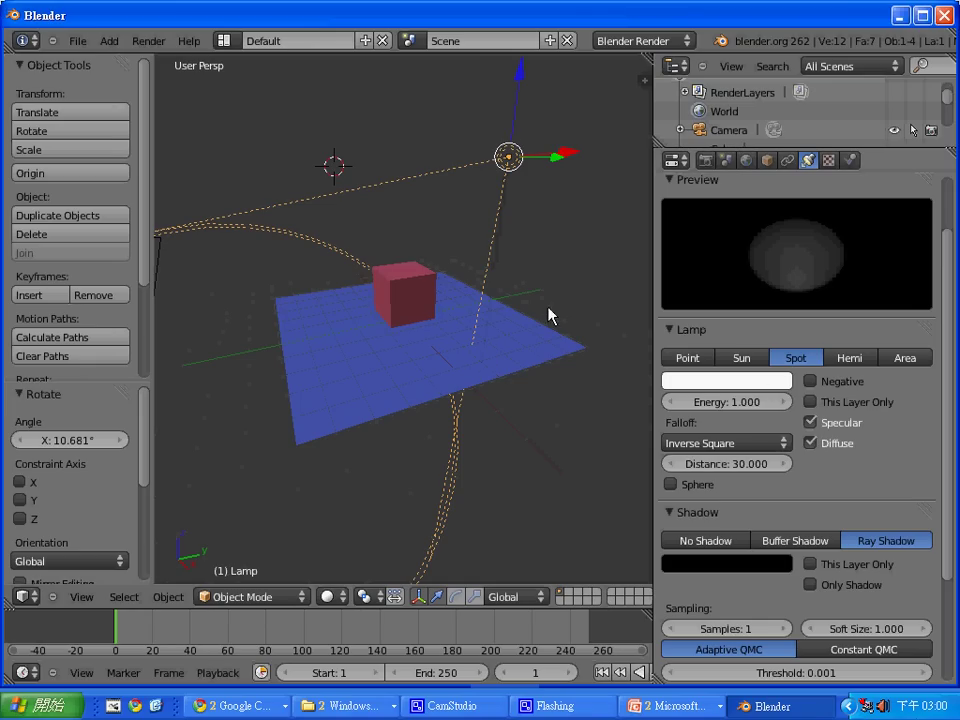
Aim the spot lamp at the cube and render the spot-lit scene.
key(r)
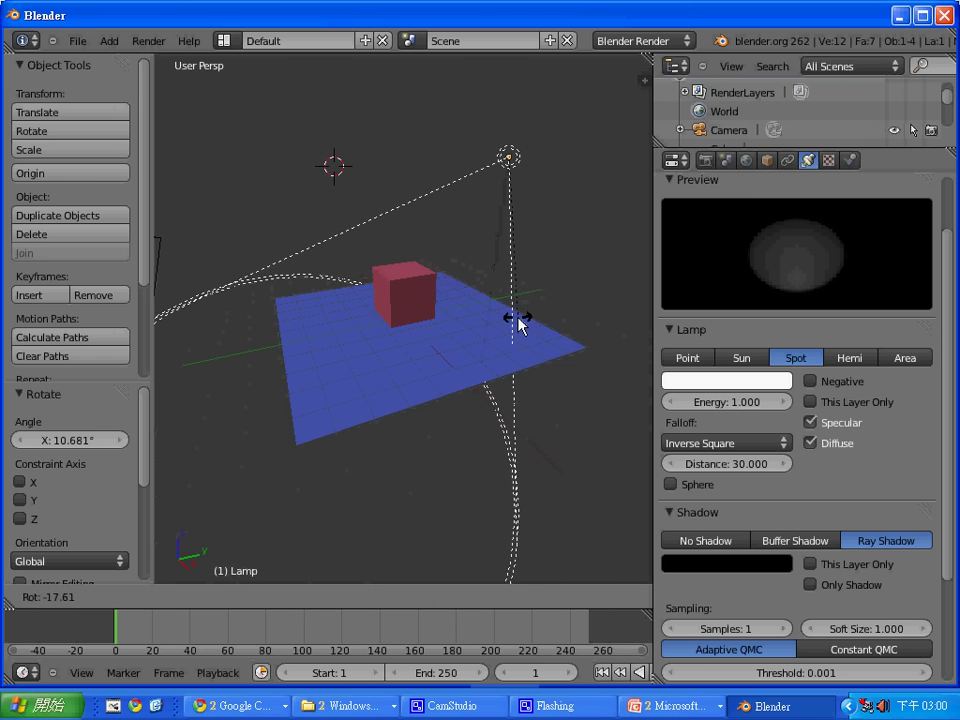
click(499, 290)
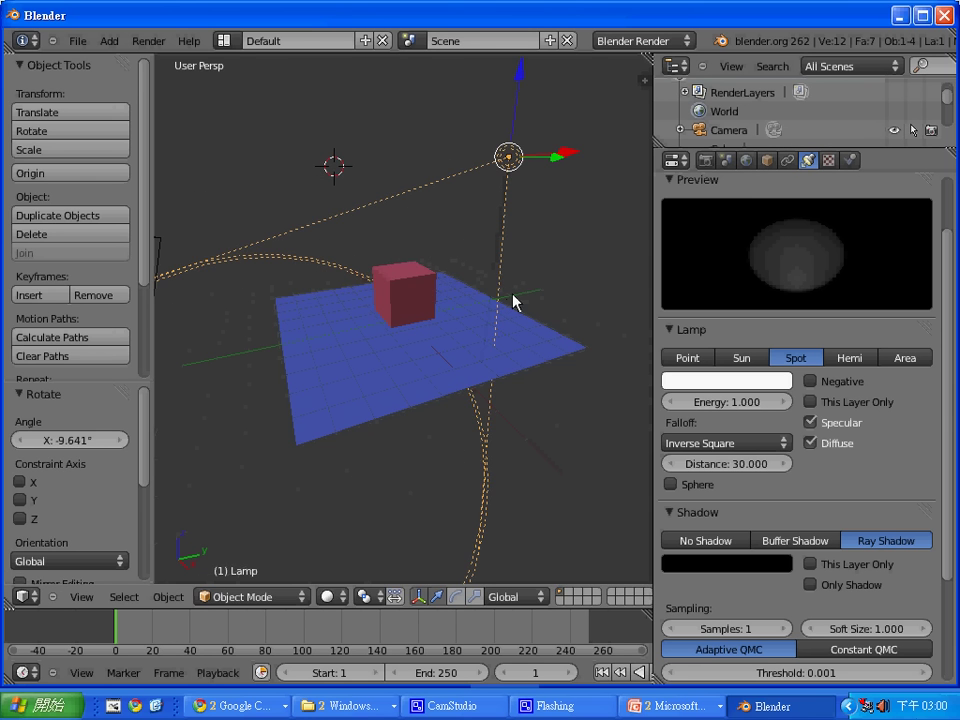
key(F12)
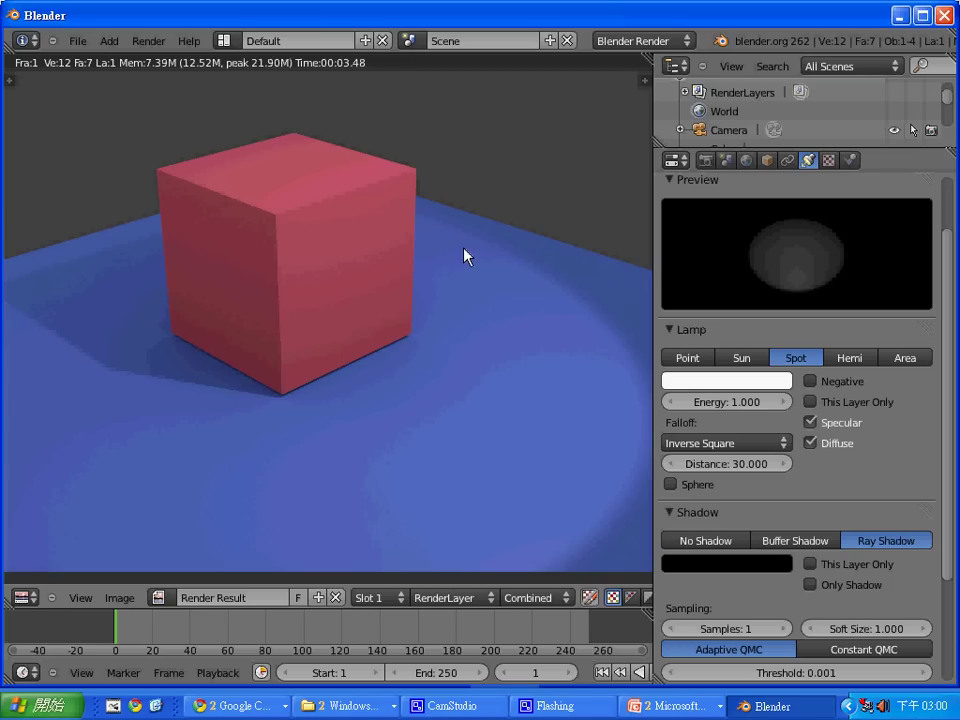
key(Escape)
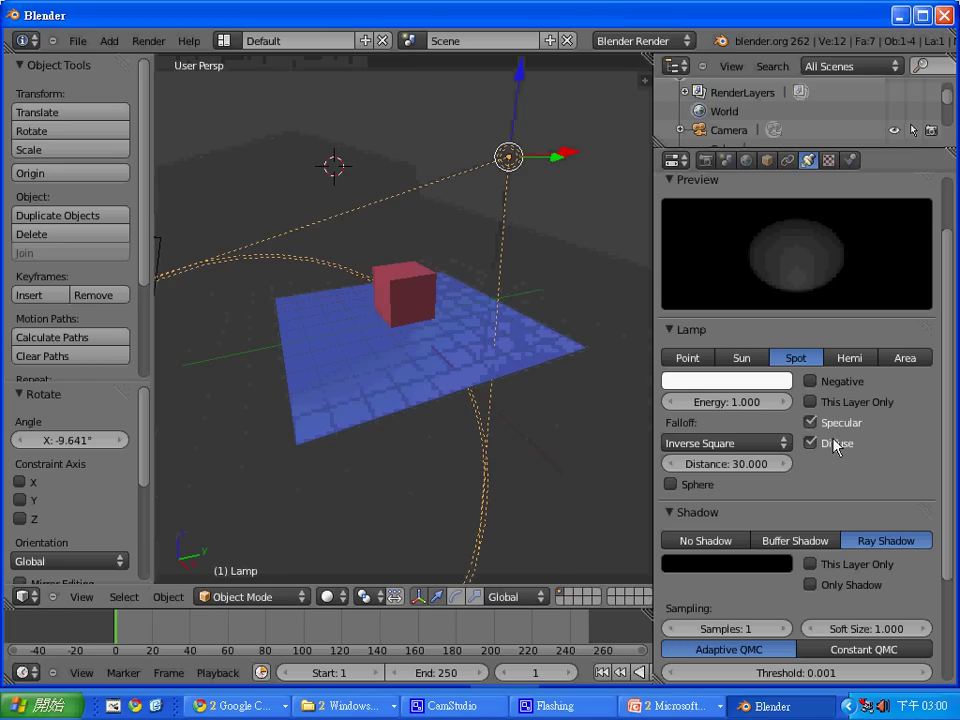
Set the spot lamp's falloff distance to 10 and render to check the lighting.
click(742, 464)
text(20)
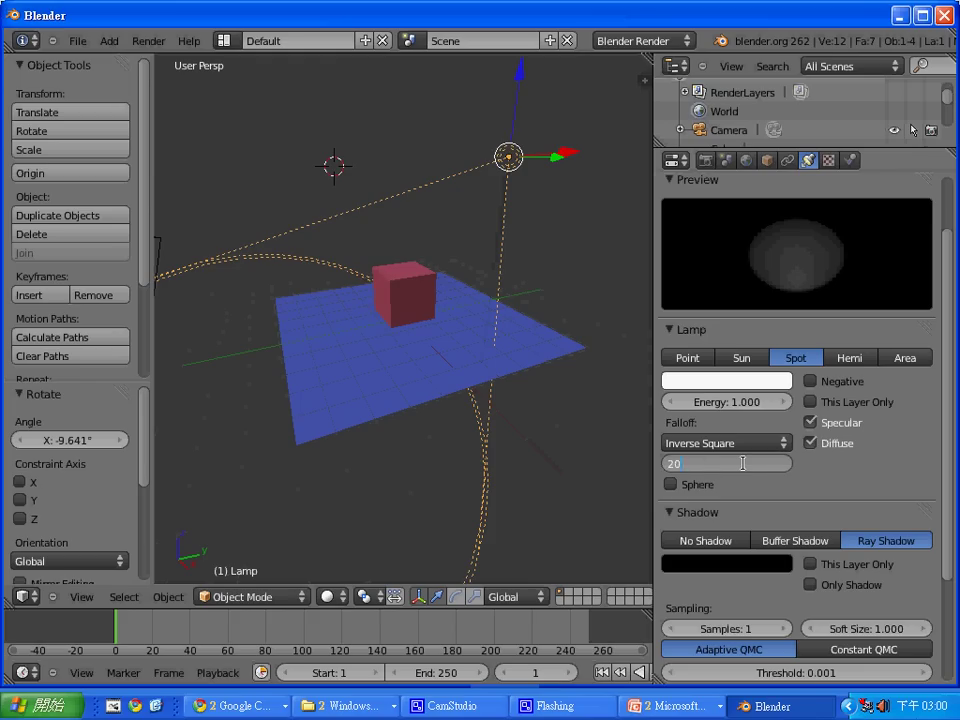
key(Return)
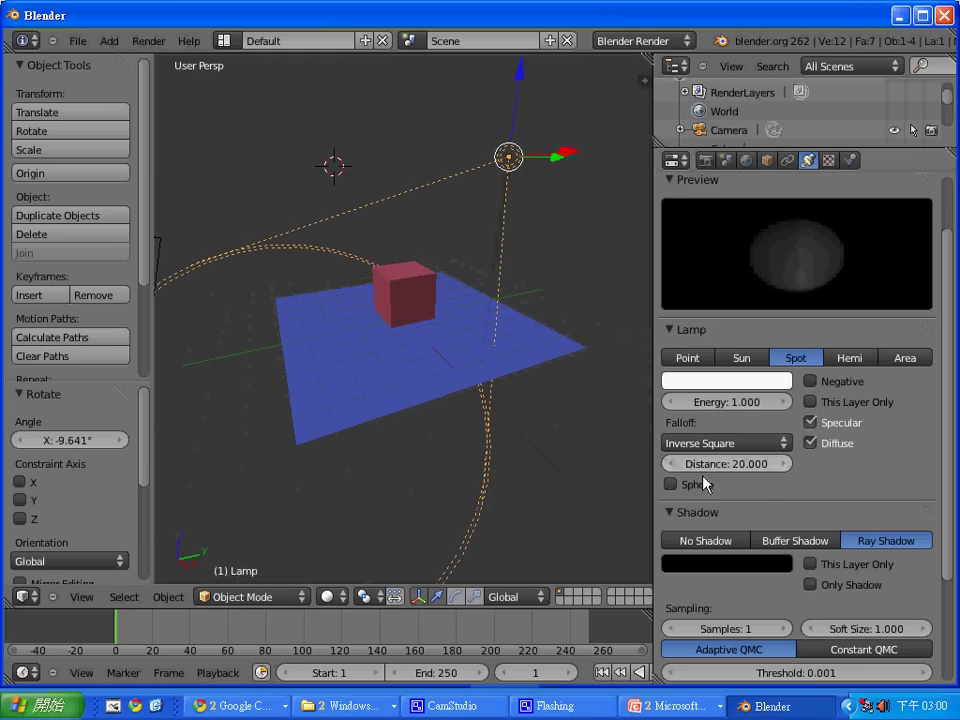
click(716, 462)
text(10)
key(Return)
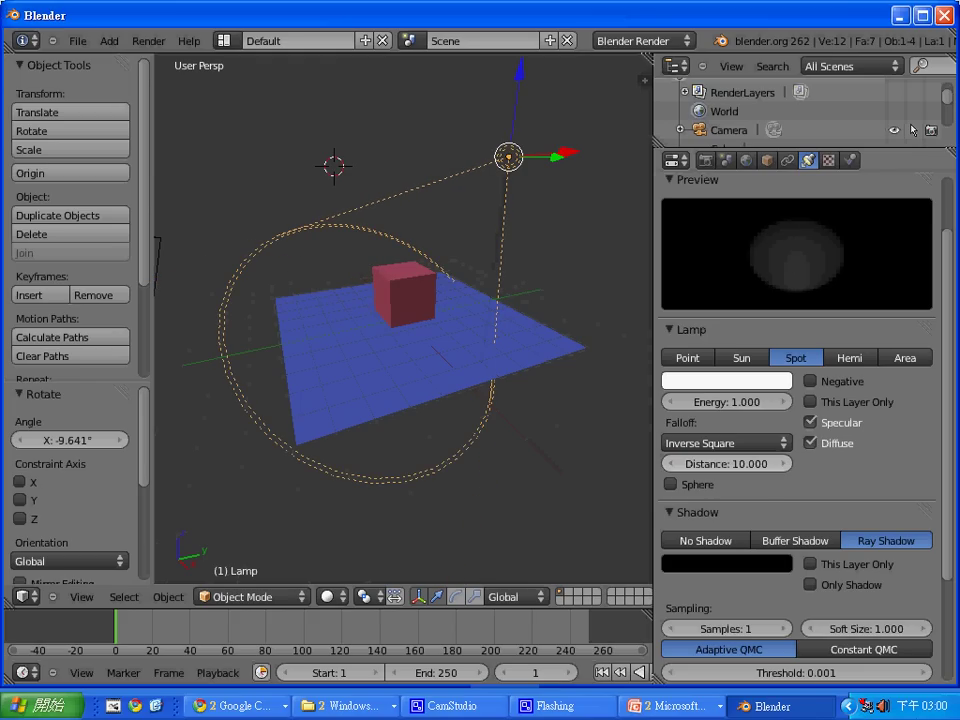
key(F12)
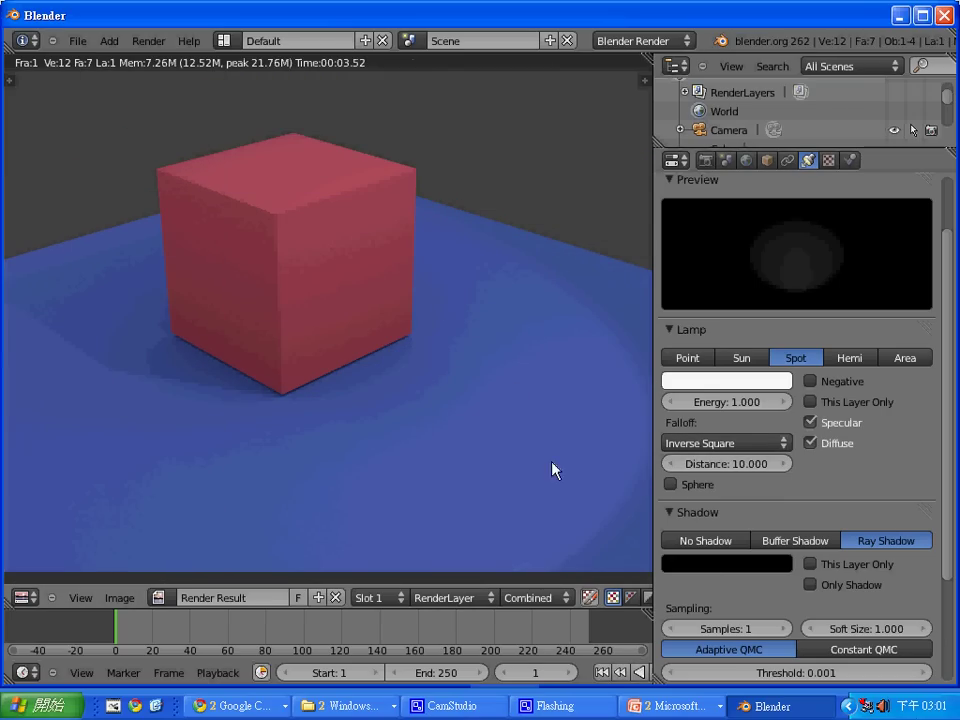
key(Escape)
Test-render the scene with a Hemi lamp, then with an Area lamp.
click(853, 359)
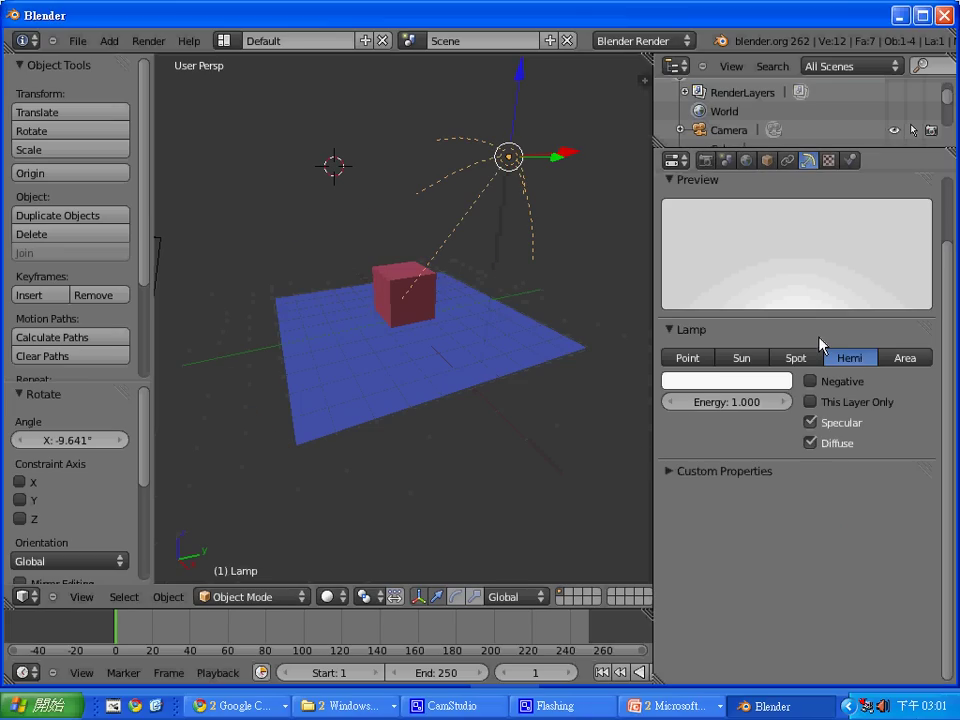
key(F12)
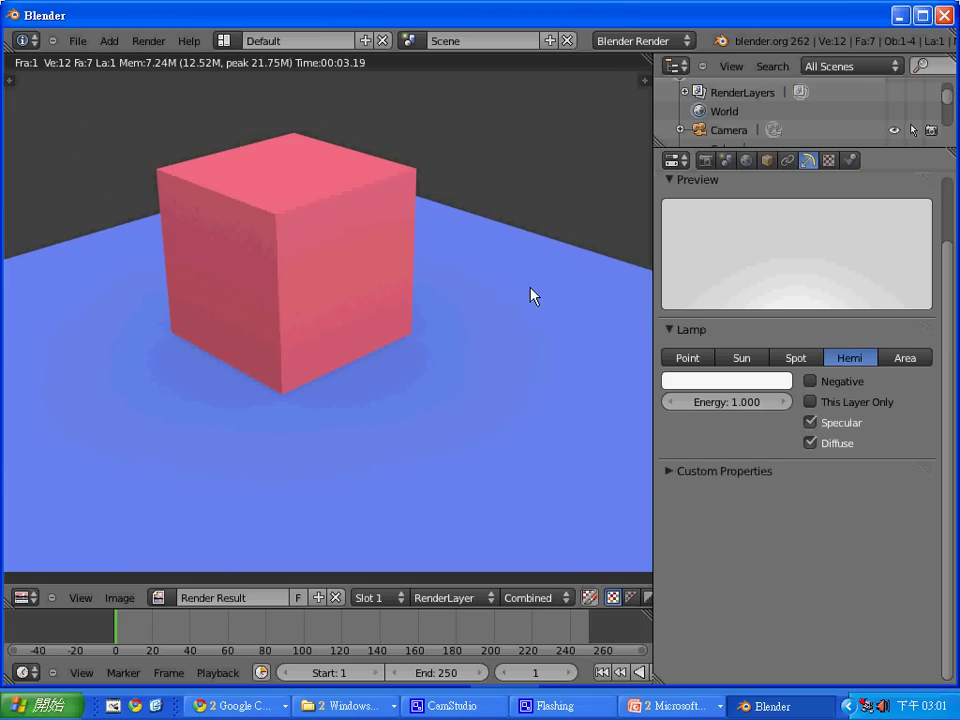
key(Escape)
click(904, 360)
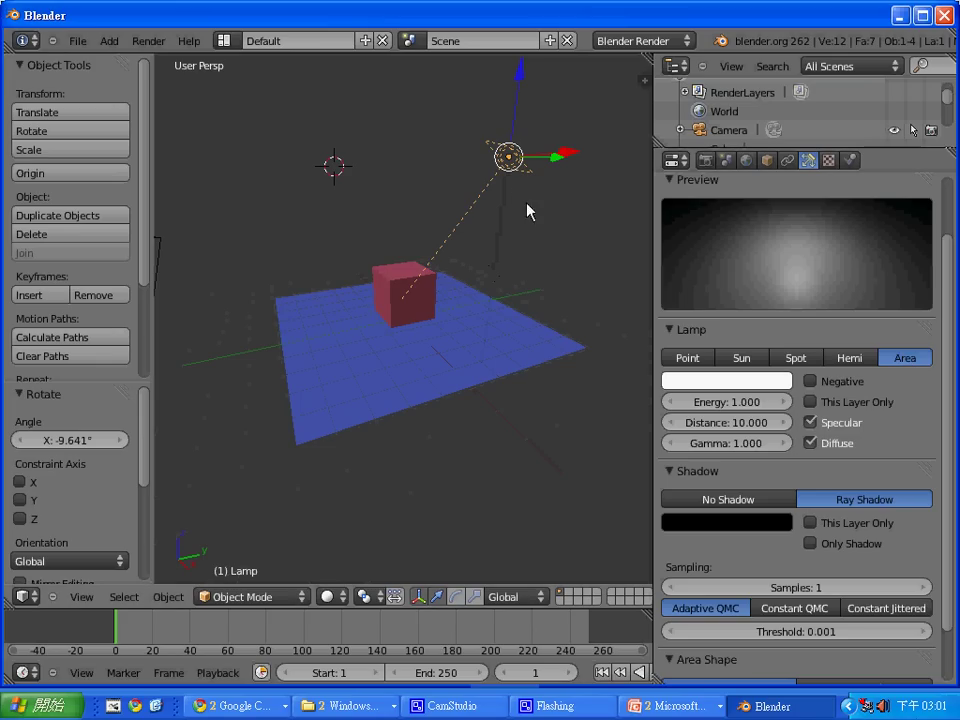
key(F12)
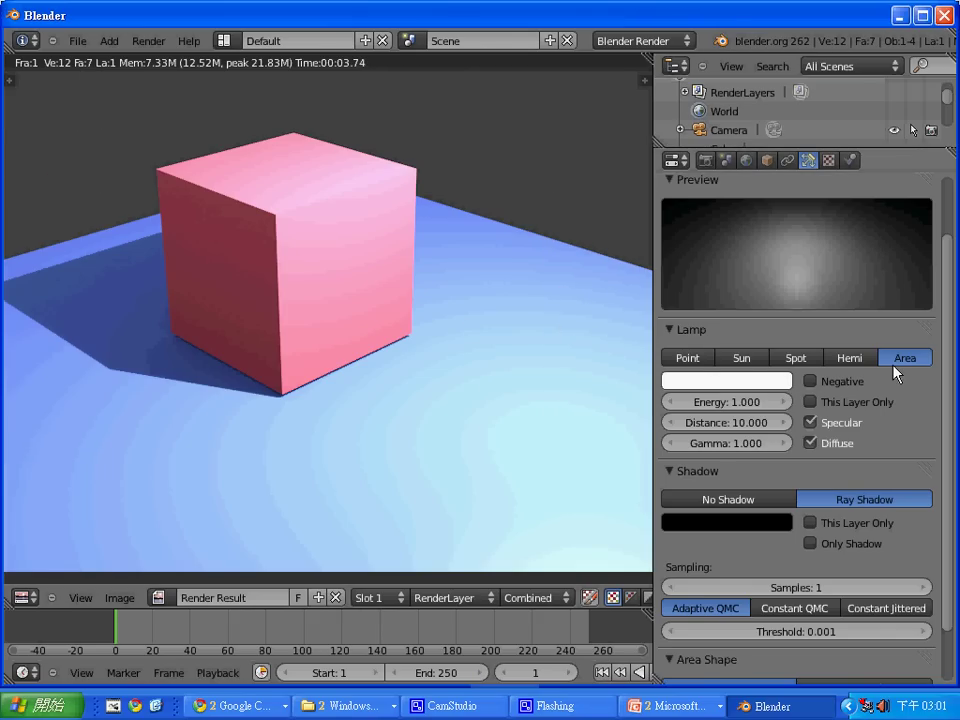
Cycle through the lamp types and settle on Sun.
click(752, 360)
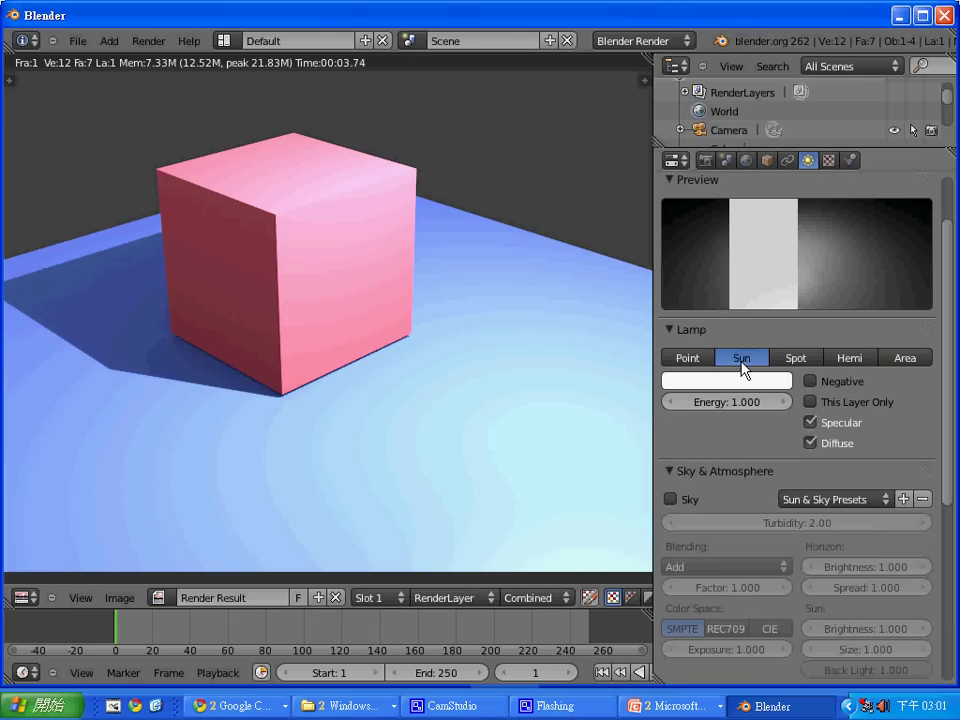
click(795, 358)
click(852, 358)
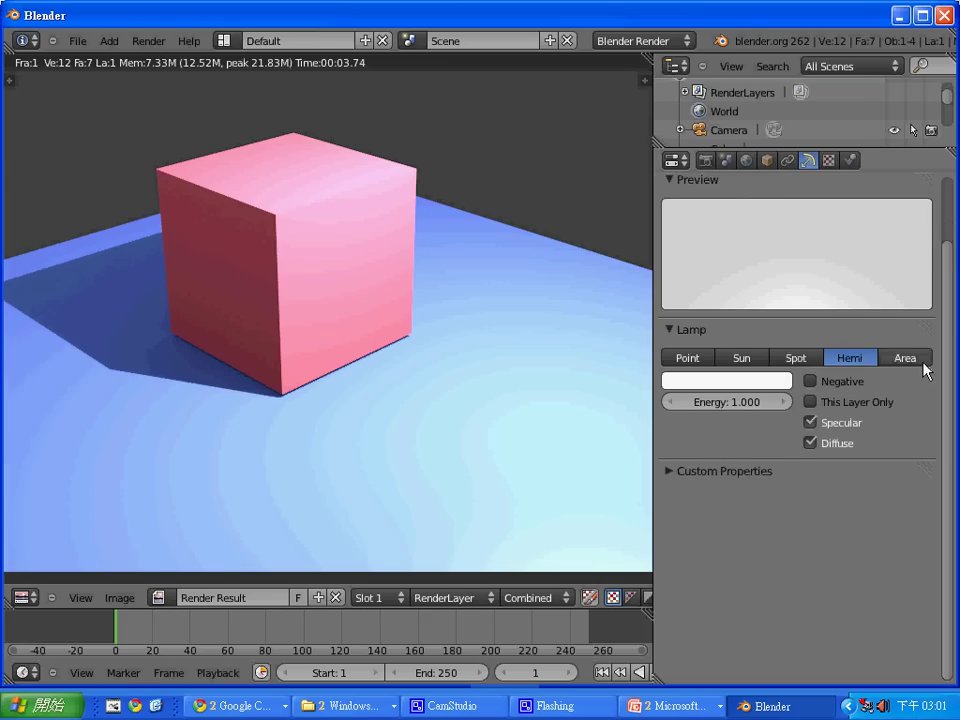
click(923, 362)
click(845, 360)
click(771, 360)
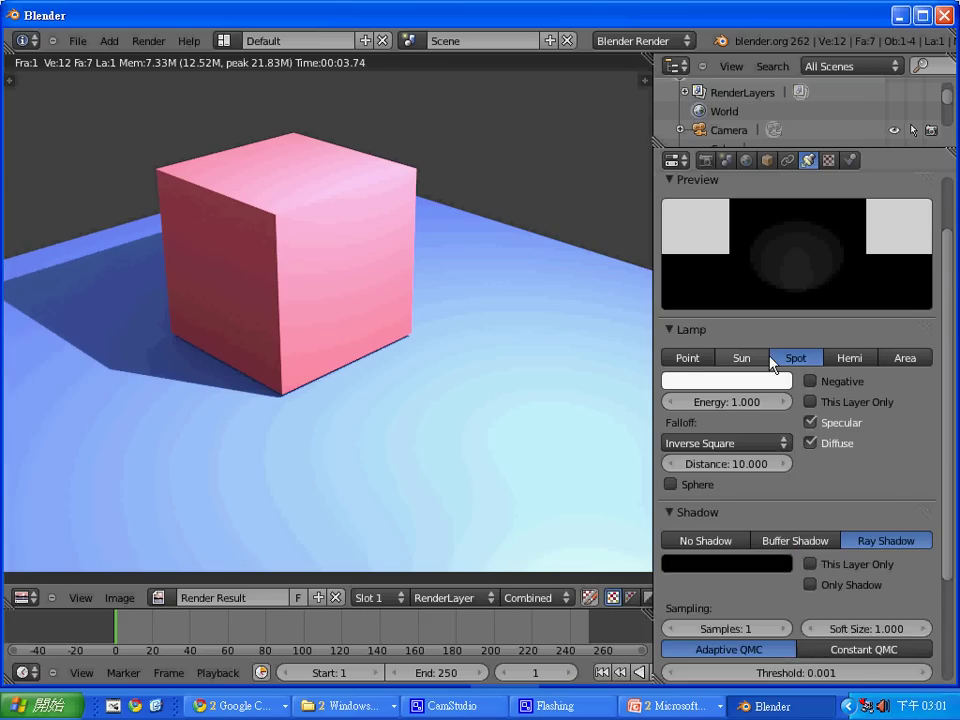
click(745, 360)
click(688, 360)
click(738, 360)
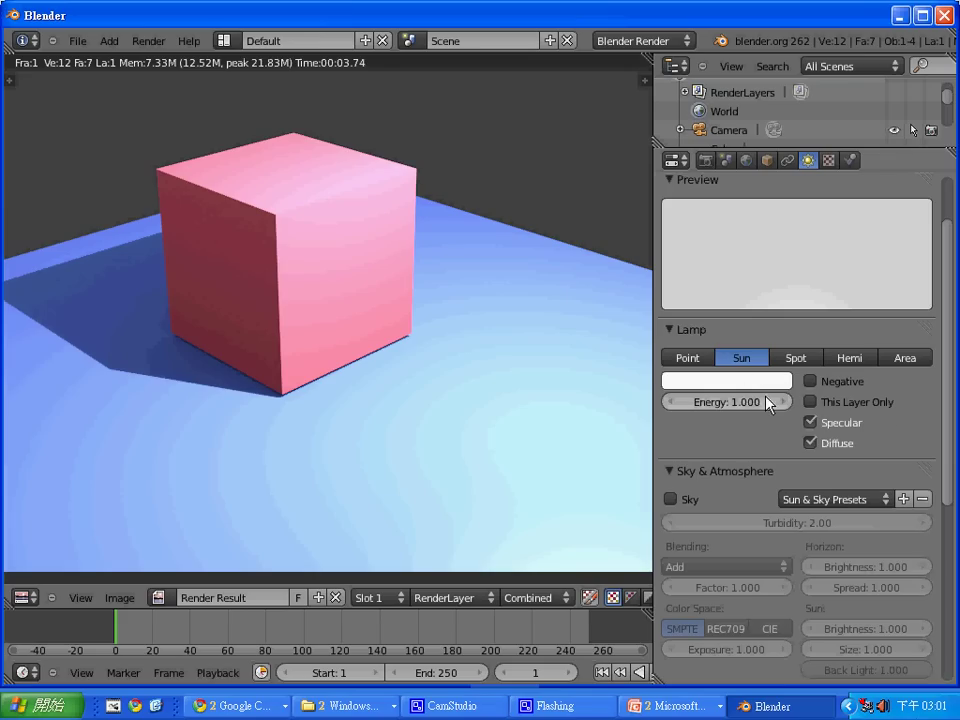
Render with the sun lamp, then set its energy to 0.5 and render again.
key(F12)
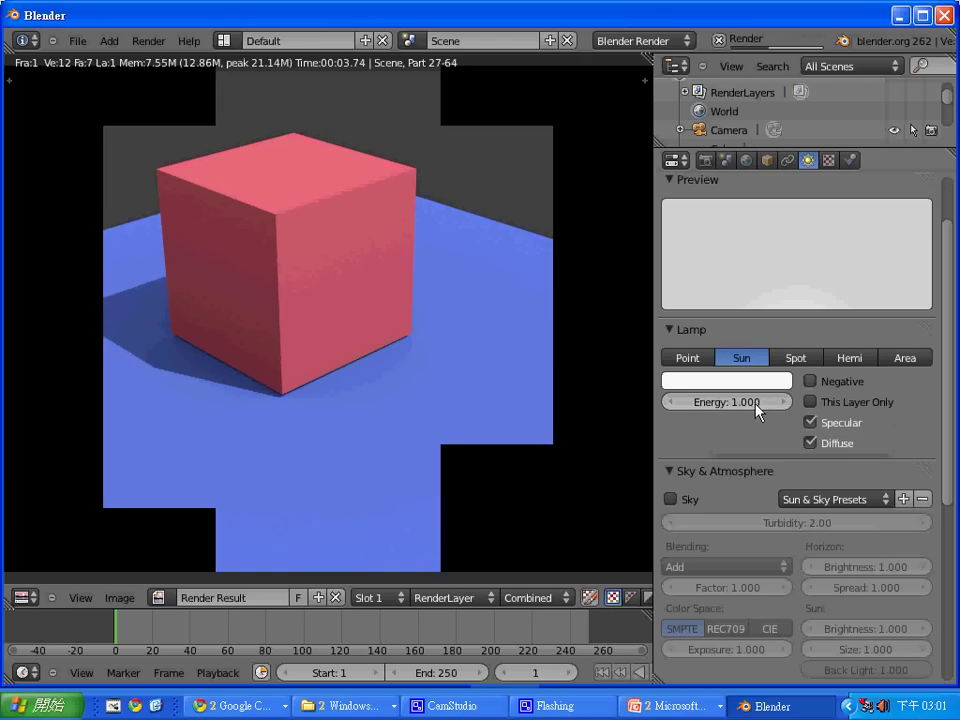
drag(756, 403, 758, 403)
click(750, 403)
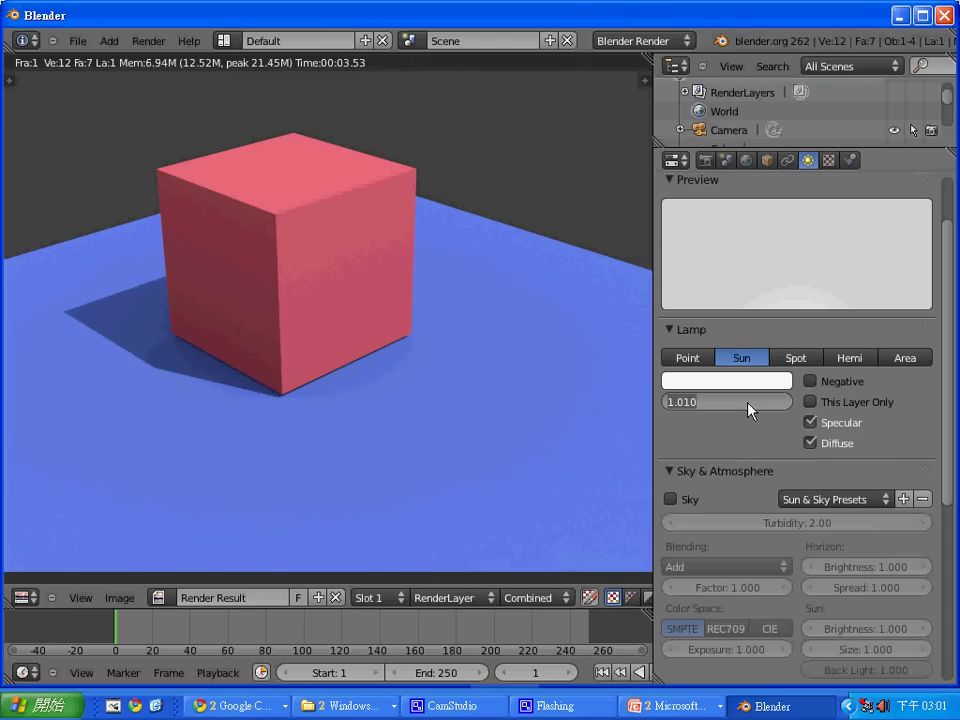
text(0.5)
key(Return)
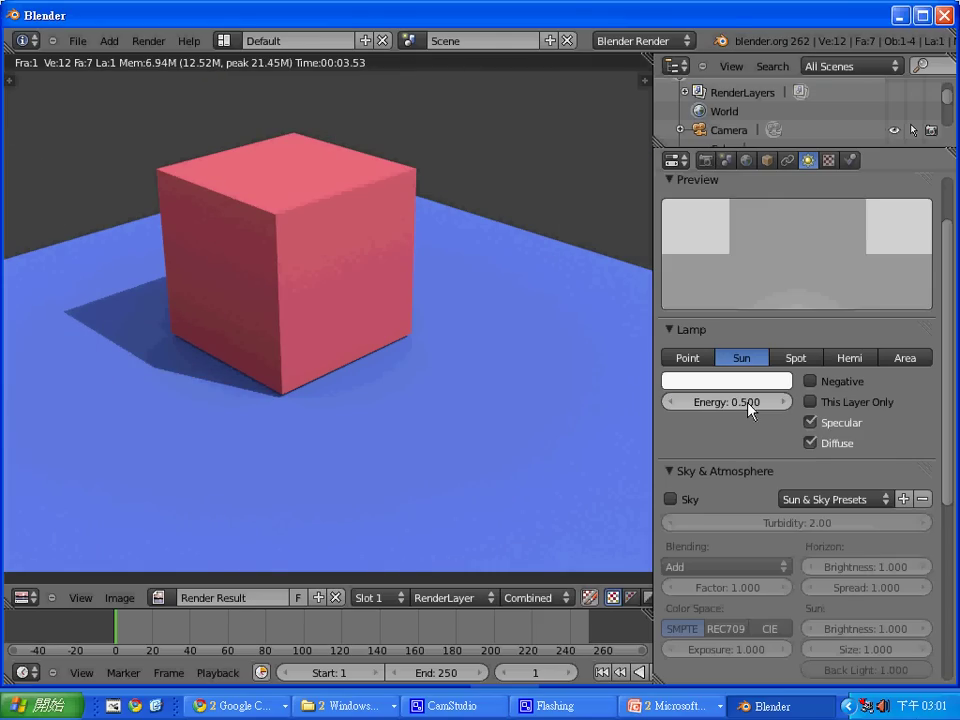
key(F12)
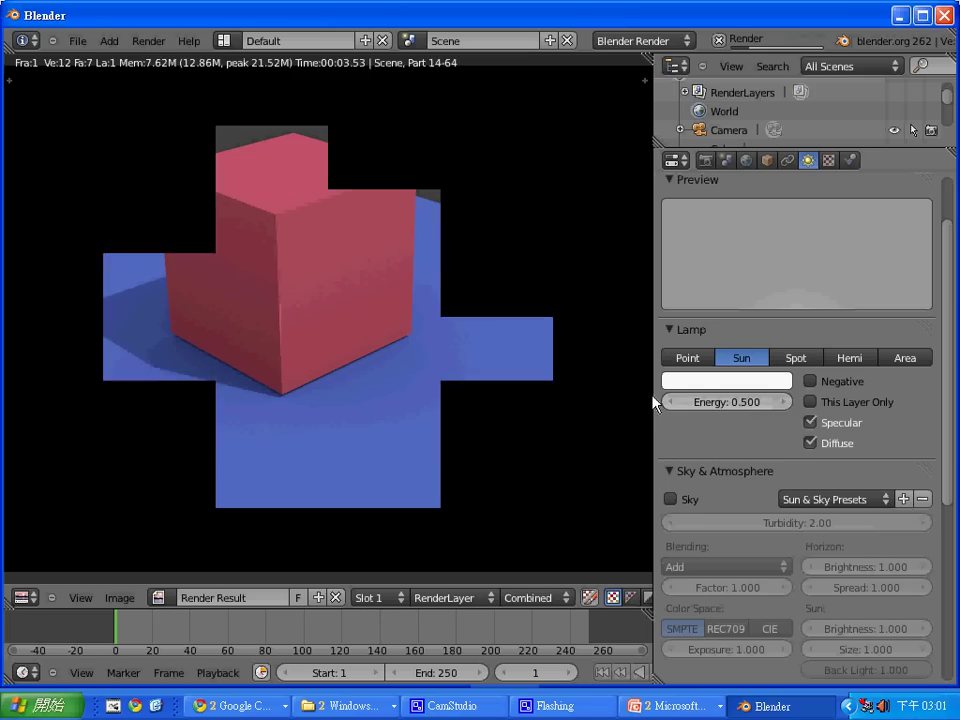
Lower the sun lamp energy to 0.2 and re-render.
click(745, 403)
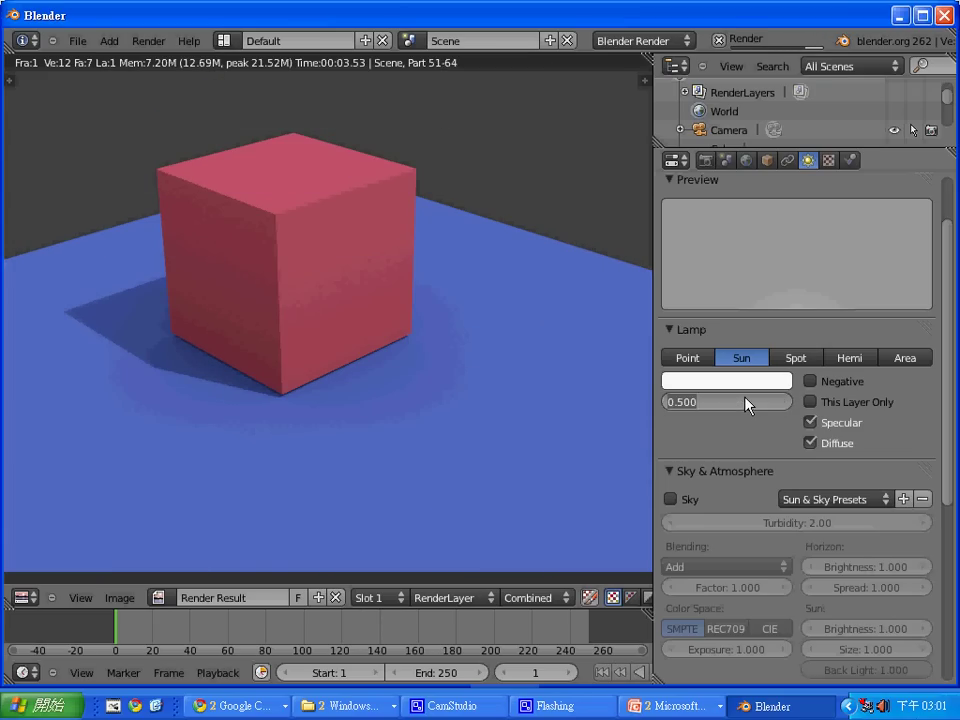
text(0.2)
key(Return)
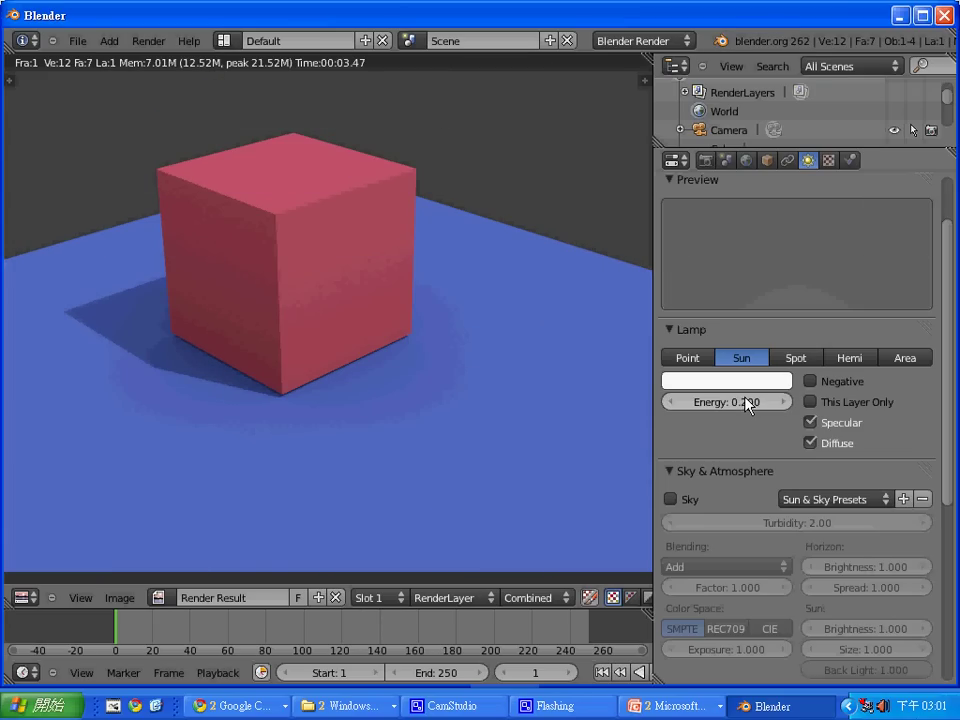
key(F12)
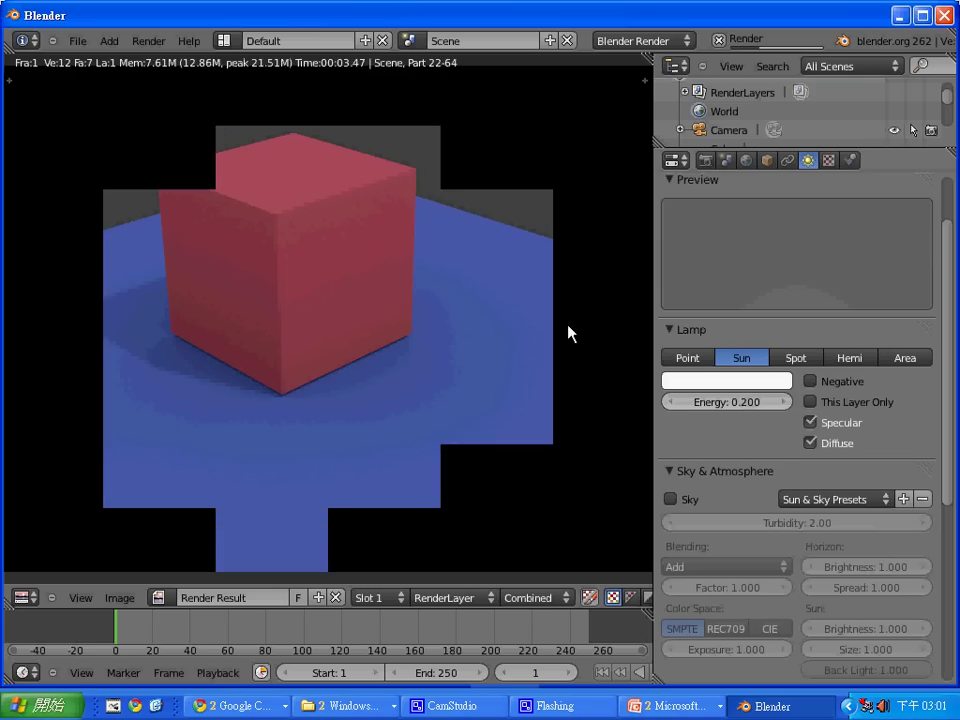
Switch to a Point lamp, test-render, set energy to 0.5, and check pixel values in the render.
click(697, 358)
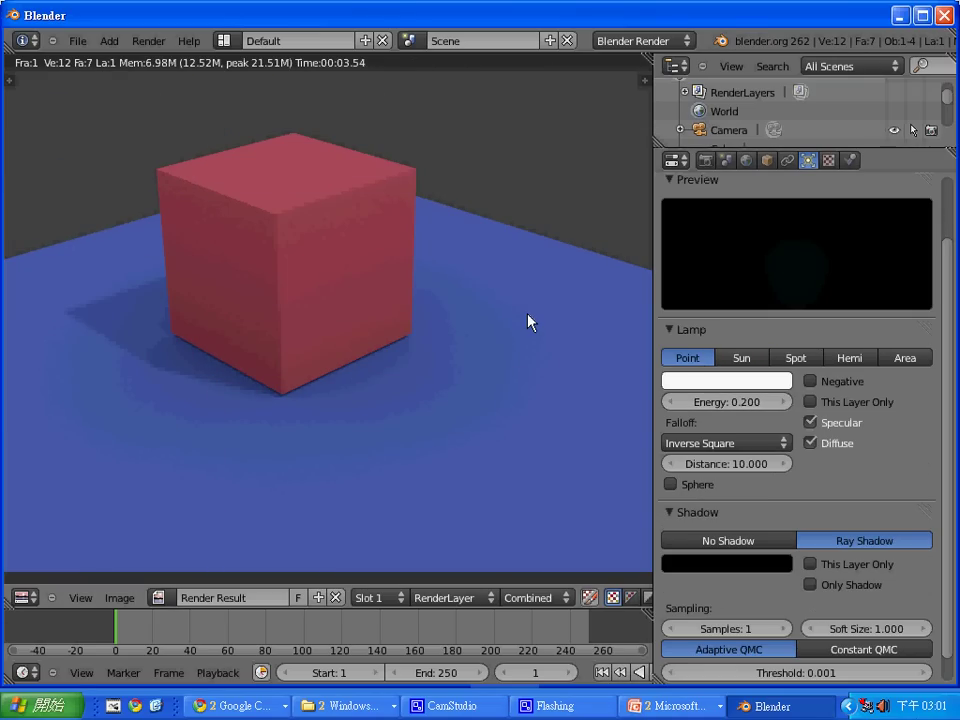
key(F12)
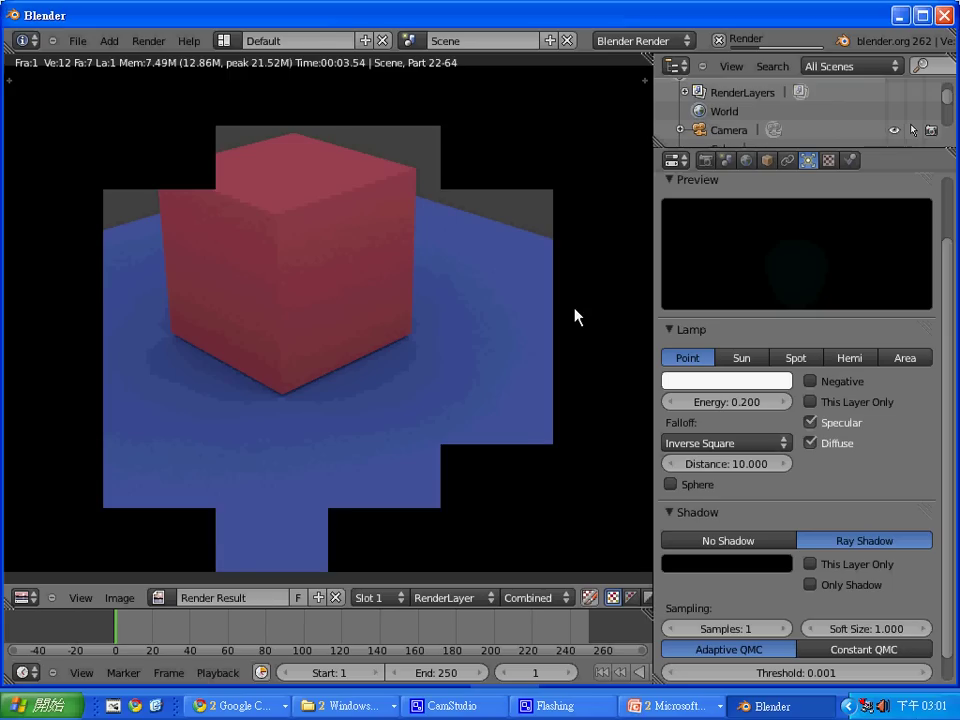
click(751, 402)
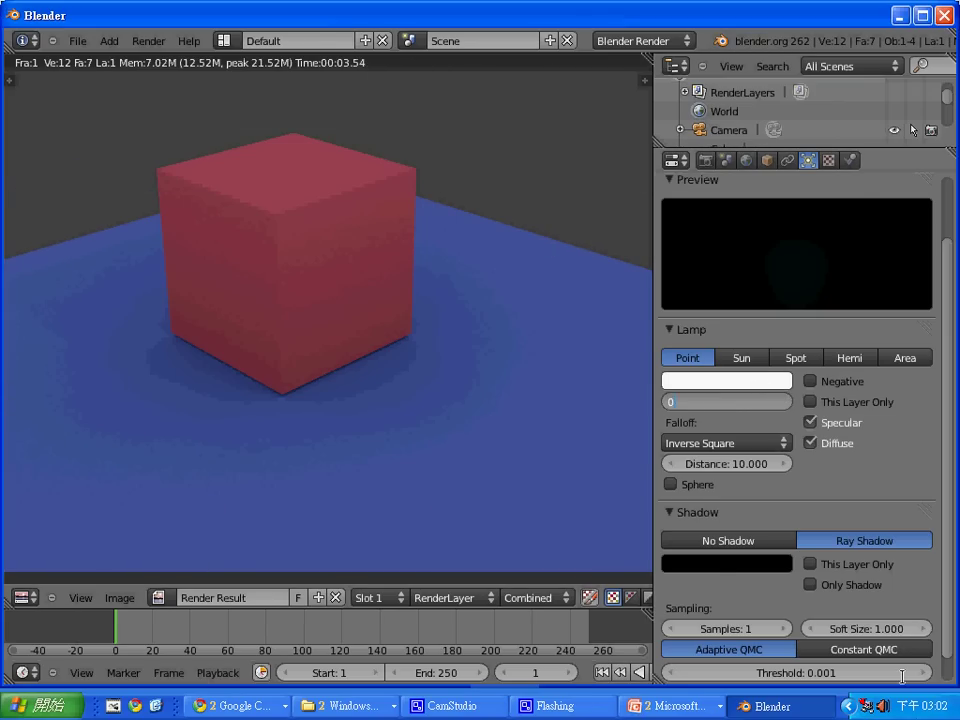
text(Energy: 0.5)
key(Return)
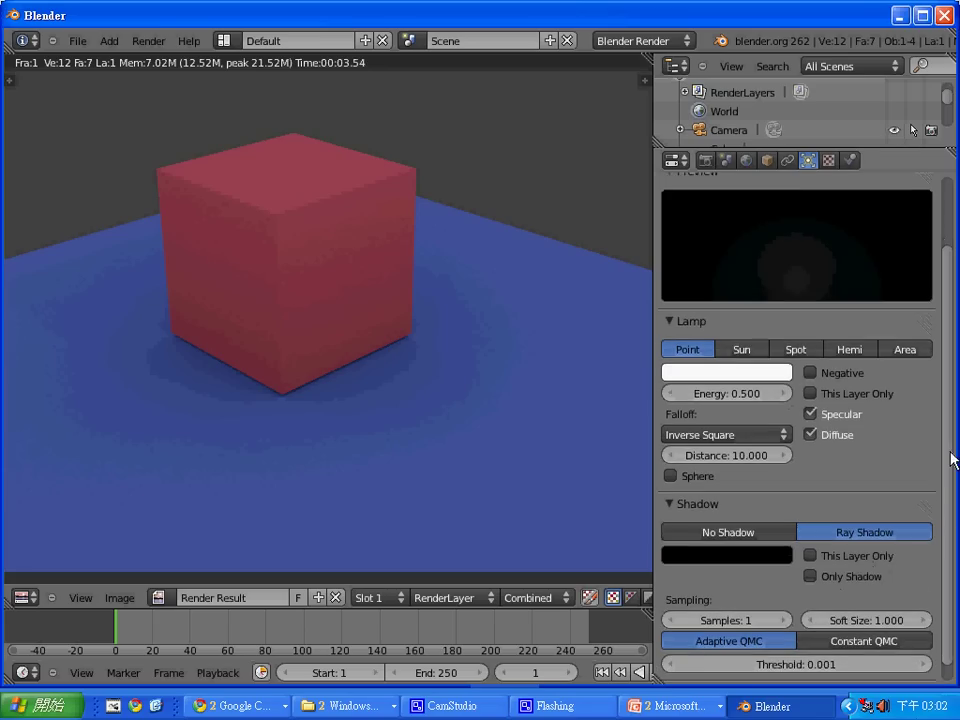
scroll(952, 450, up, 2)
click(508, 418)
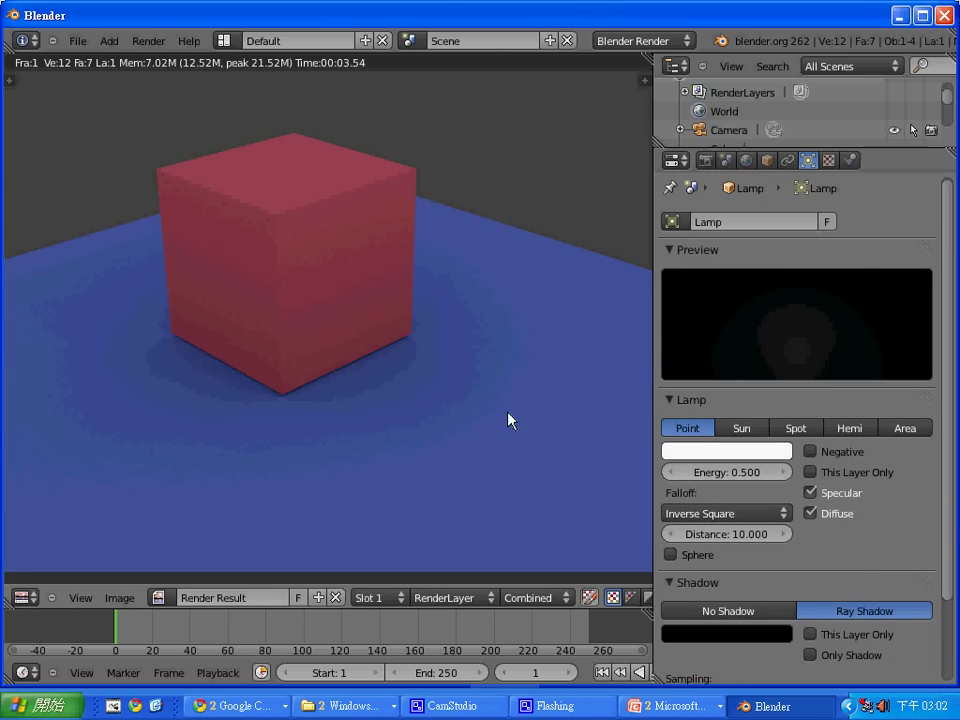
Re-render the scene, then switch the viewport to Top view.
key(F12)
key(Escape)
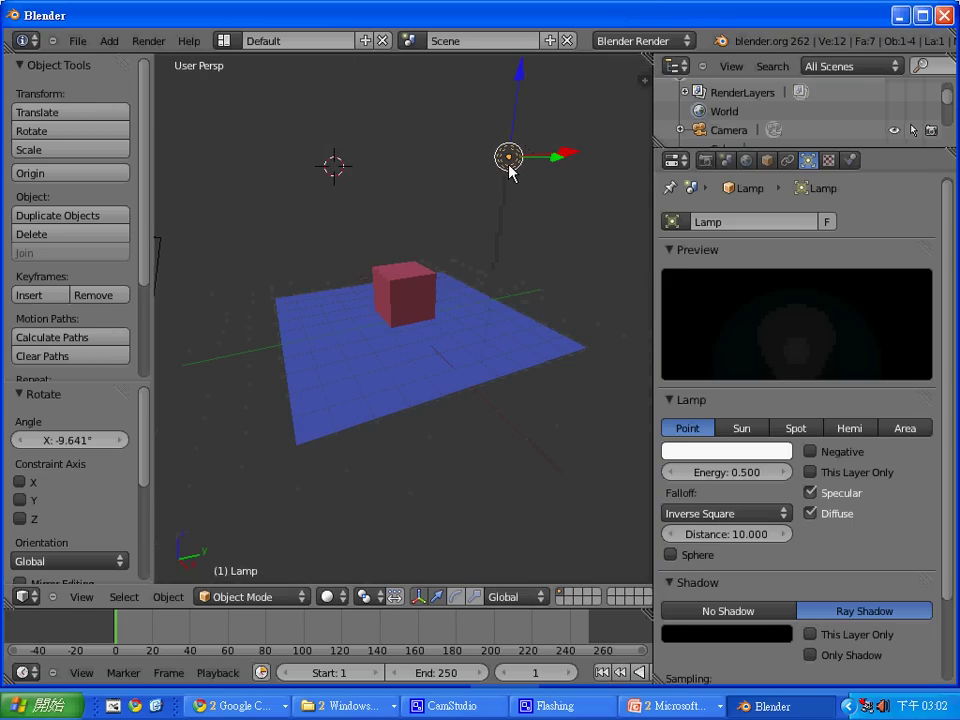
click(82, 597)
click(111, 518)
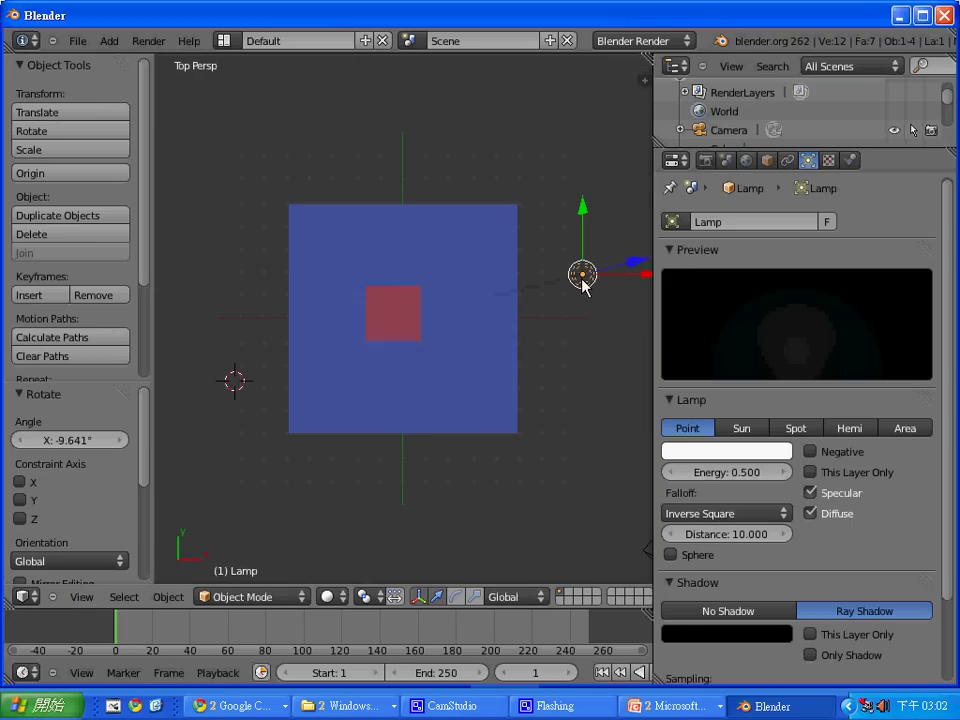
Duplicate the lamp to the plane's top-left corner and below the plane, render, then select the camera.
key(shift+d)
click(274, 214)
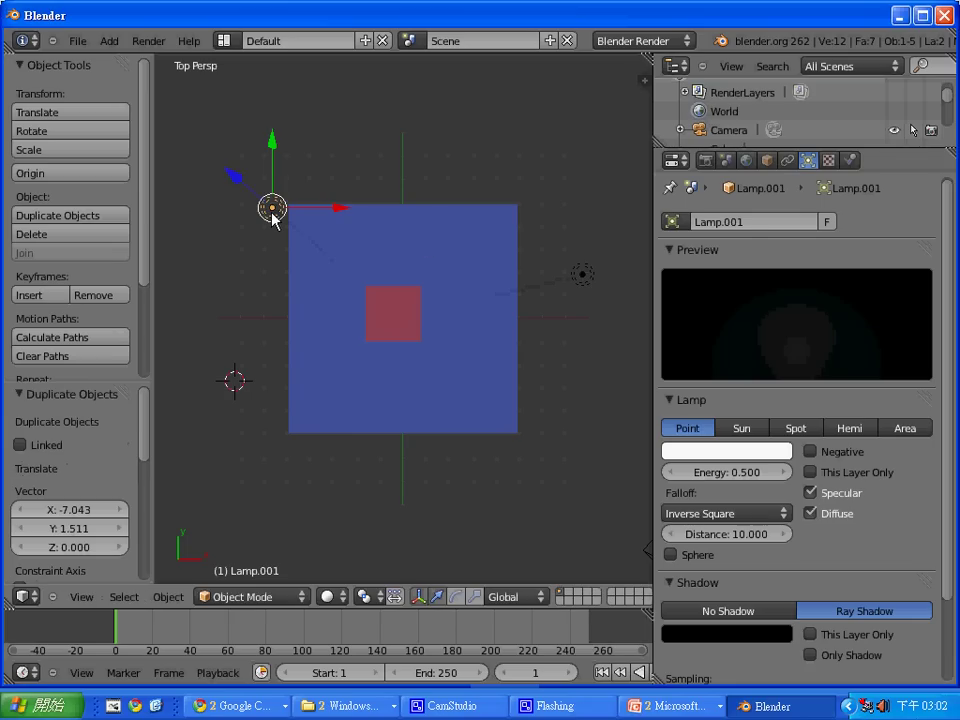
key(shift+d)
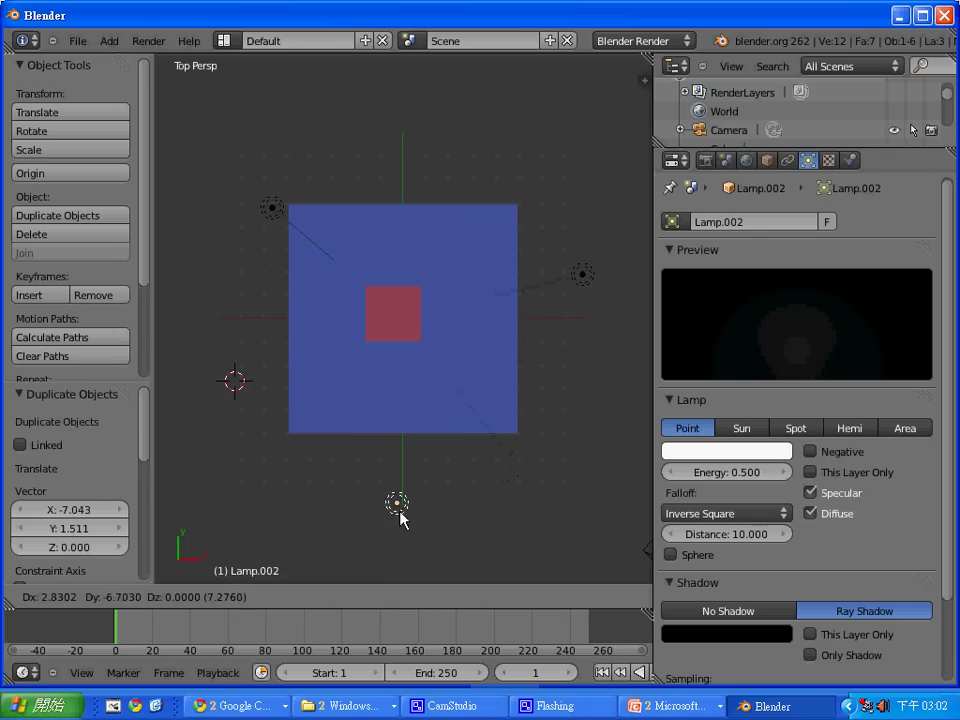
click(456, 515)
key(F12)
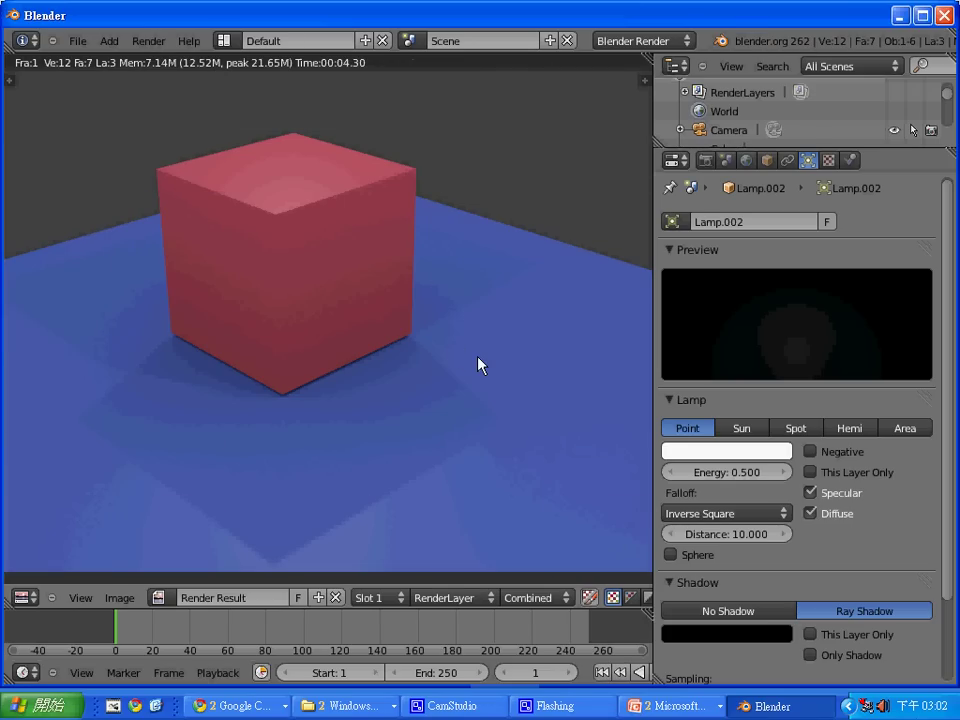
key(Escape)
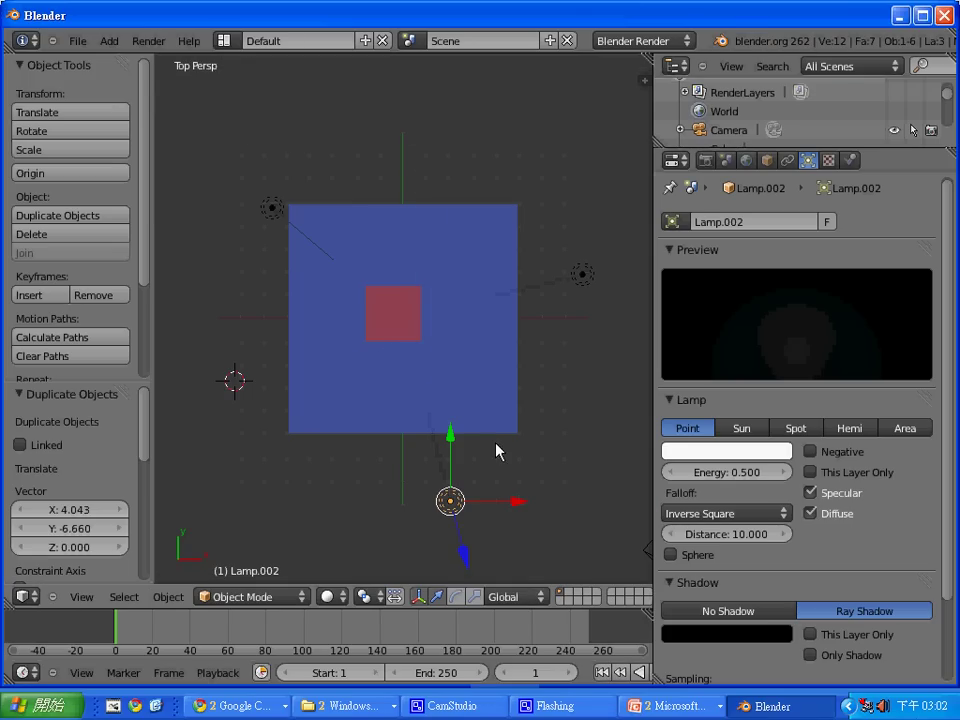
scroll(452, 506, down, 3)
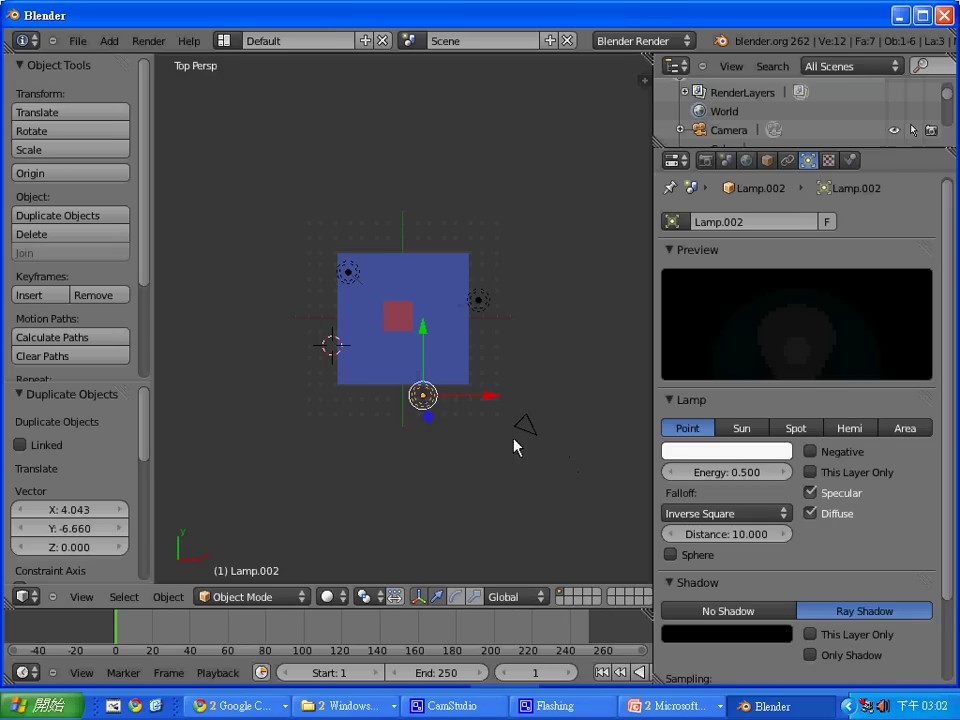
right_click(526, 432)
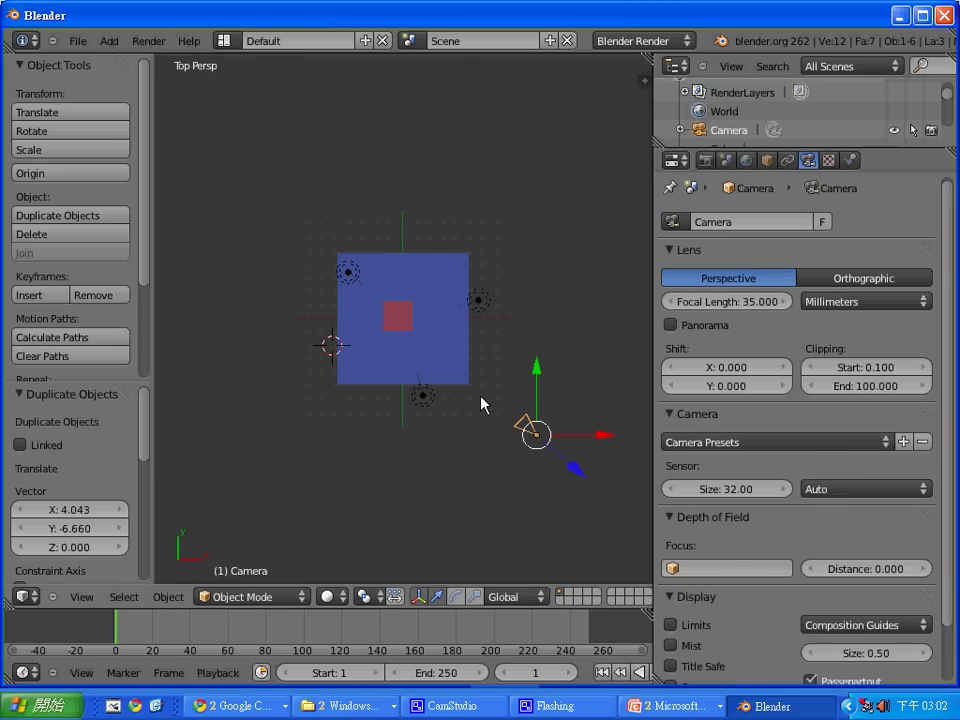
Render from the camera, set the depth-of-field focus object to Cube, and re-render.
key(F12)
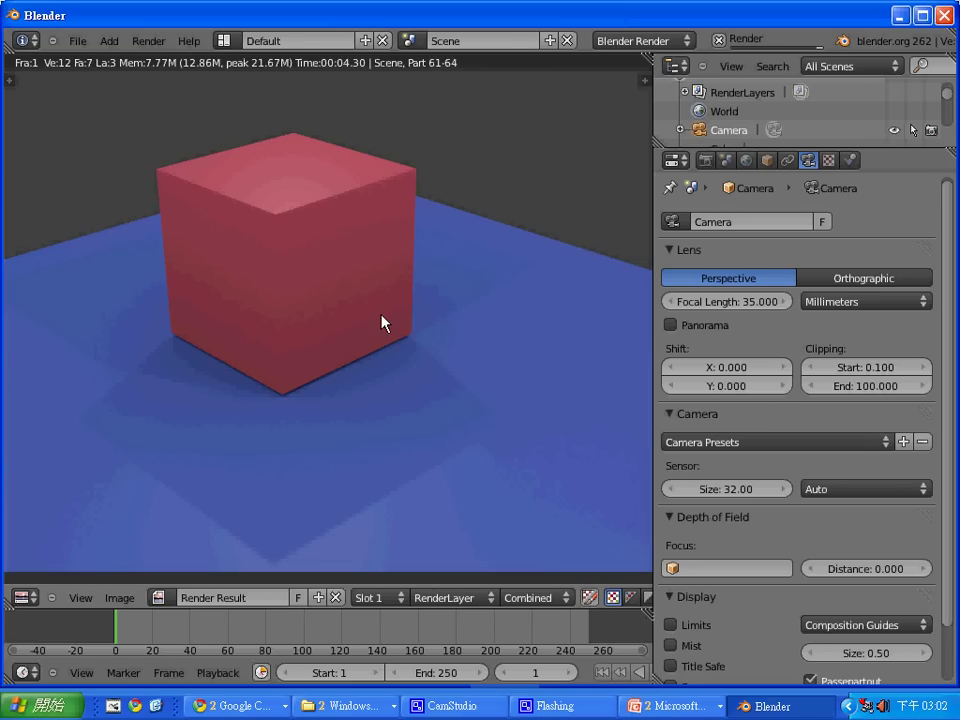
key(Escape)
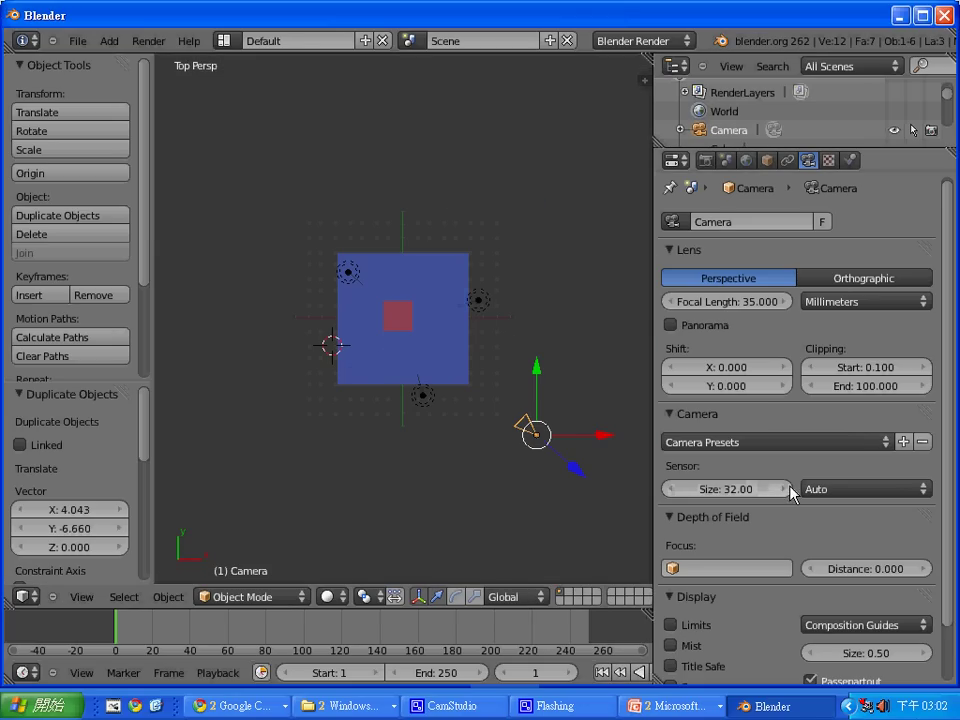
scroll(790, 491, down, 2)
scroll(790, 491, down, 1)
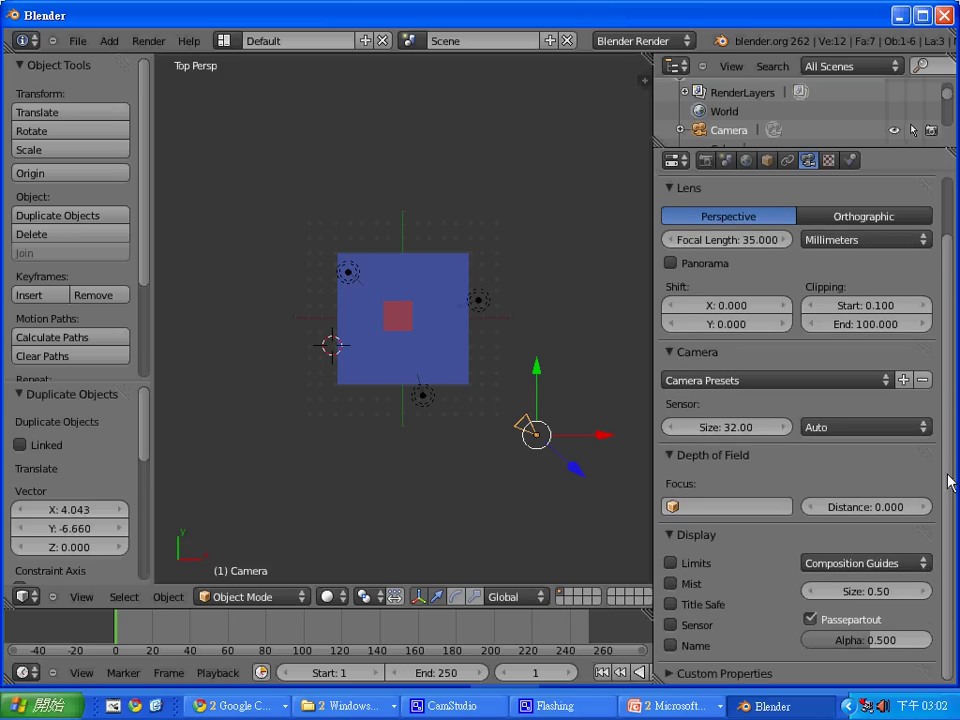
click(728, 505)
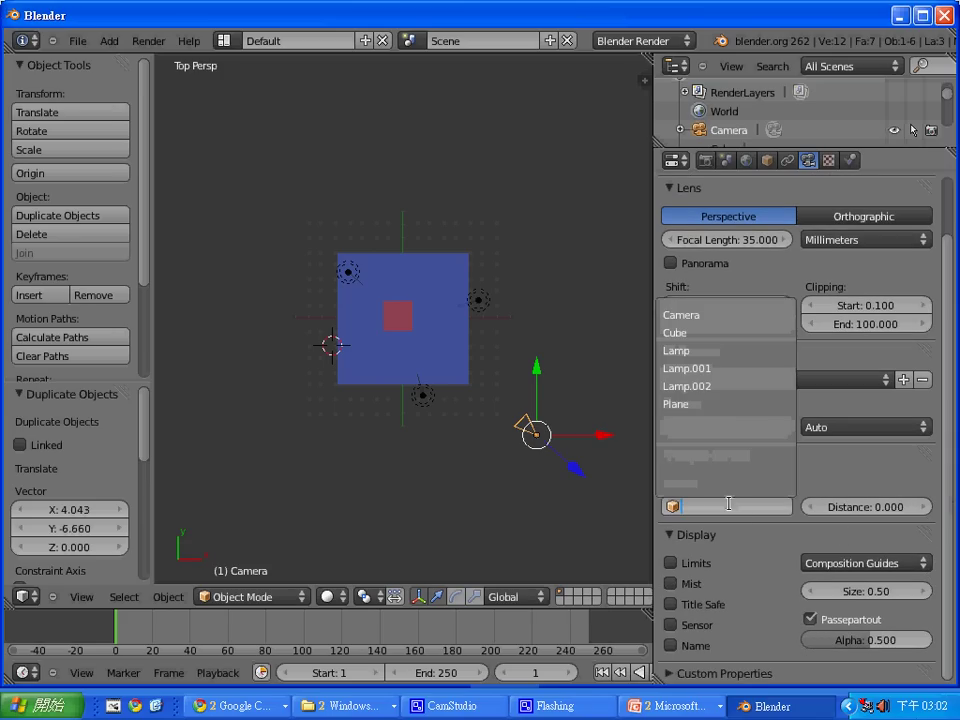
click(701, 333)
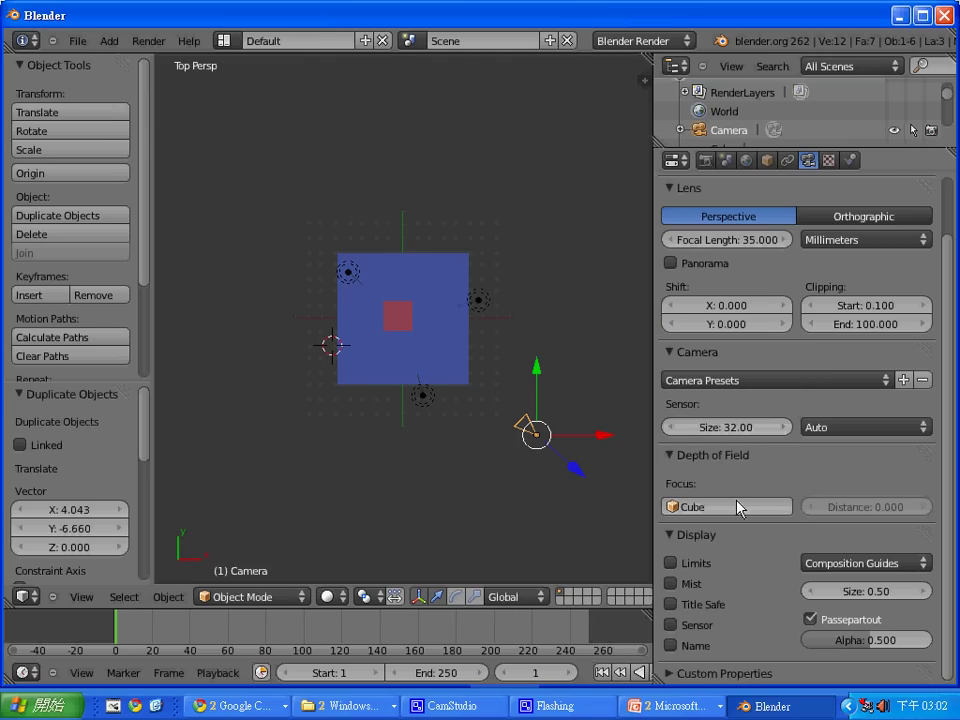
key(F12)
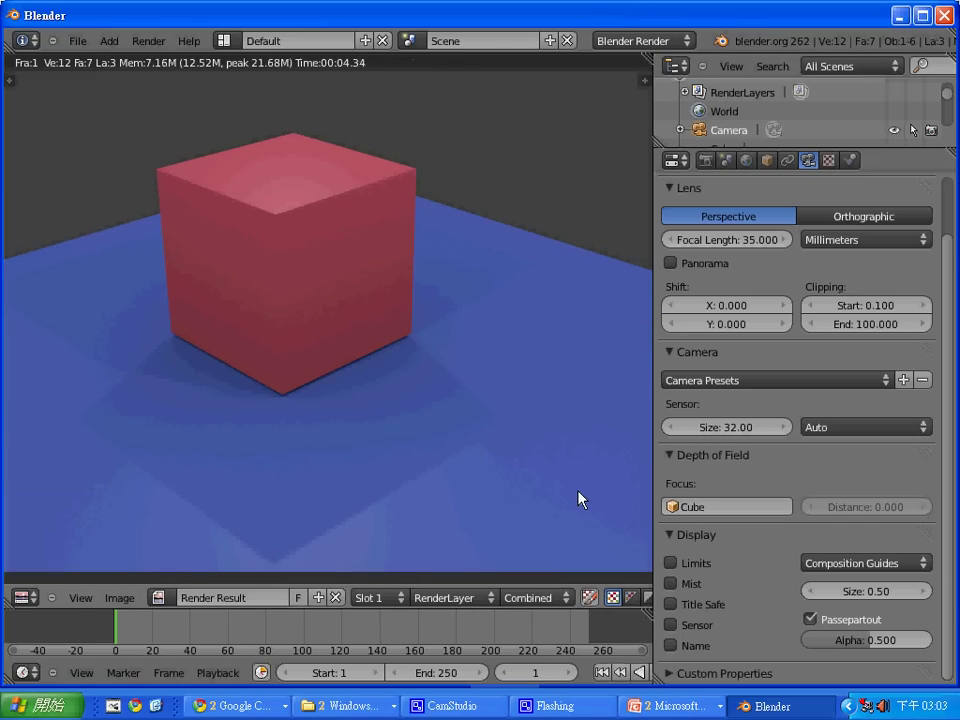
key(Escape)
Try Lamp and Plane as focus objects, then set the focus back to Cube.
click(730, 507)
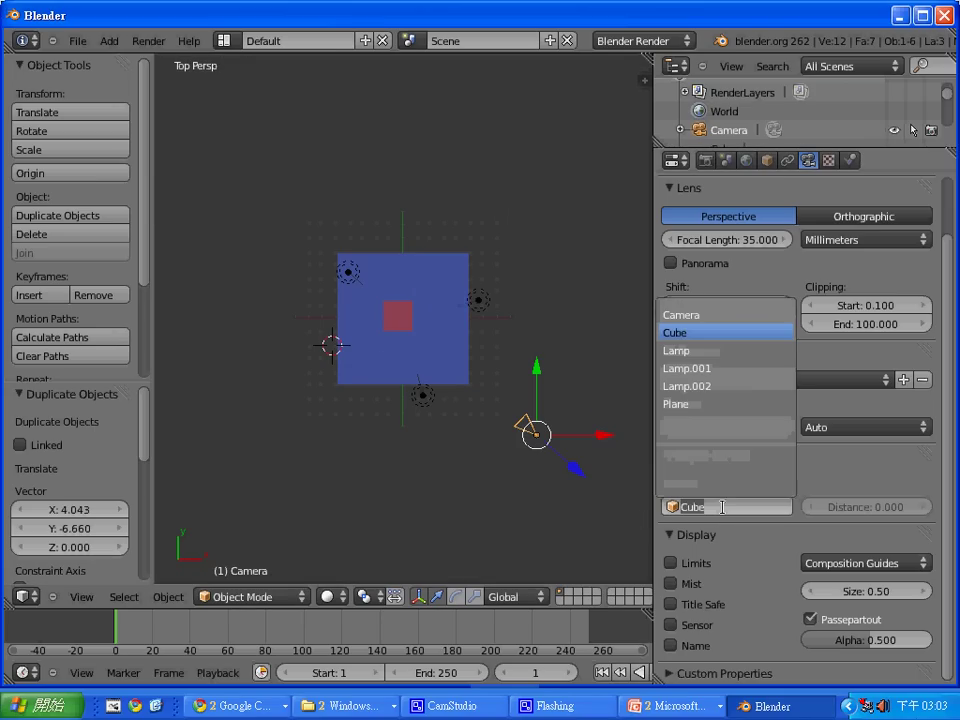
click(700, 351)
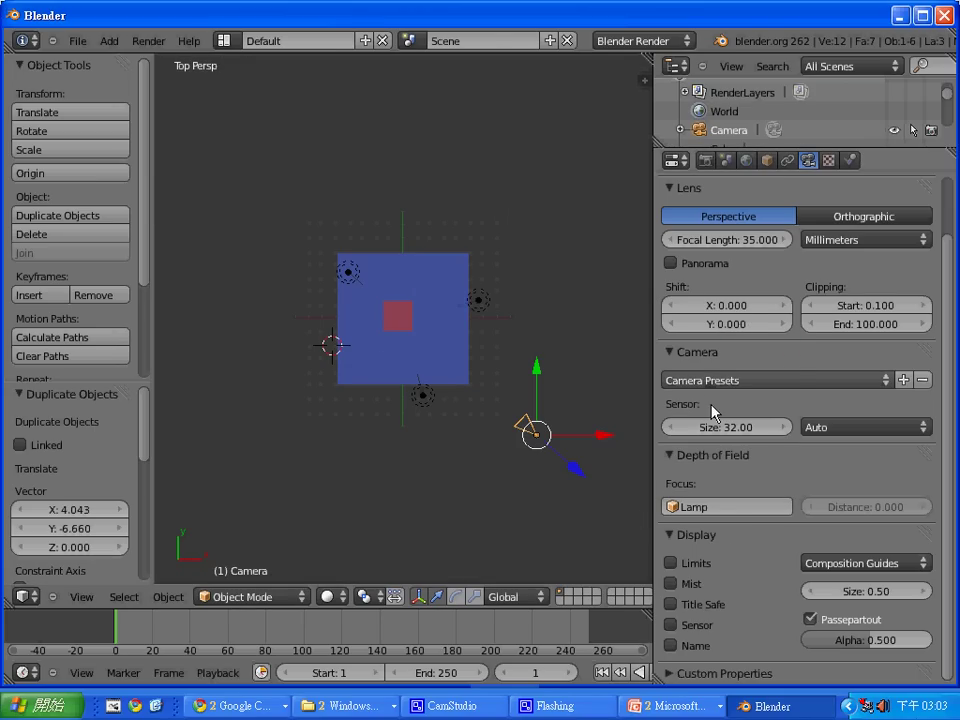
click(726, 508)
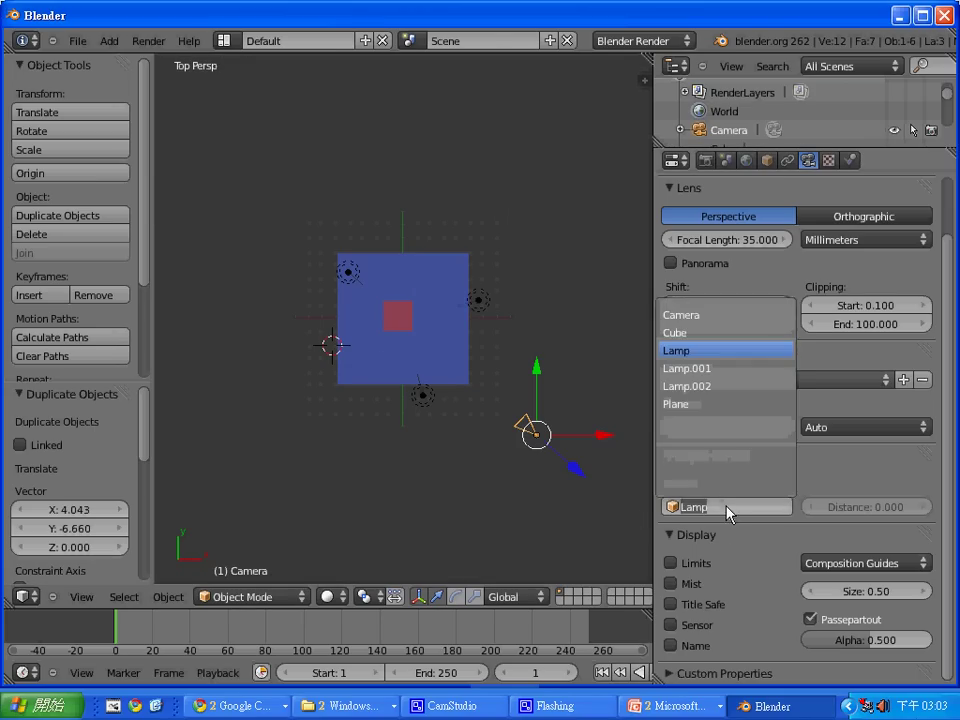
click(684, 404)
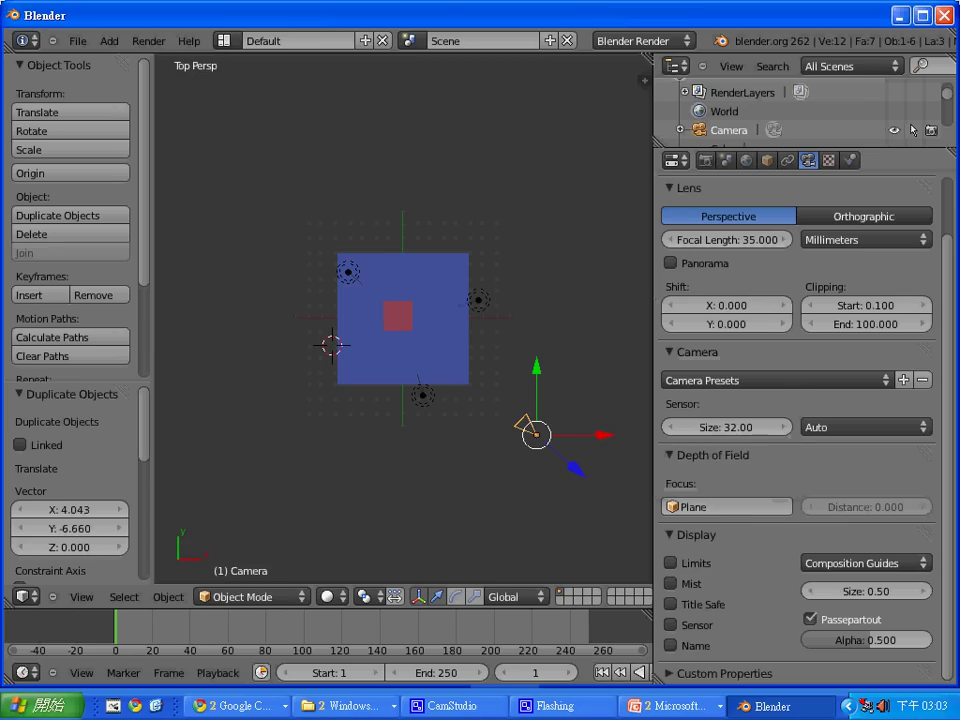
click(713, 509)
click(676, 333)
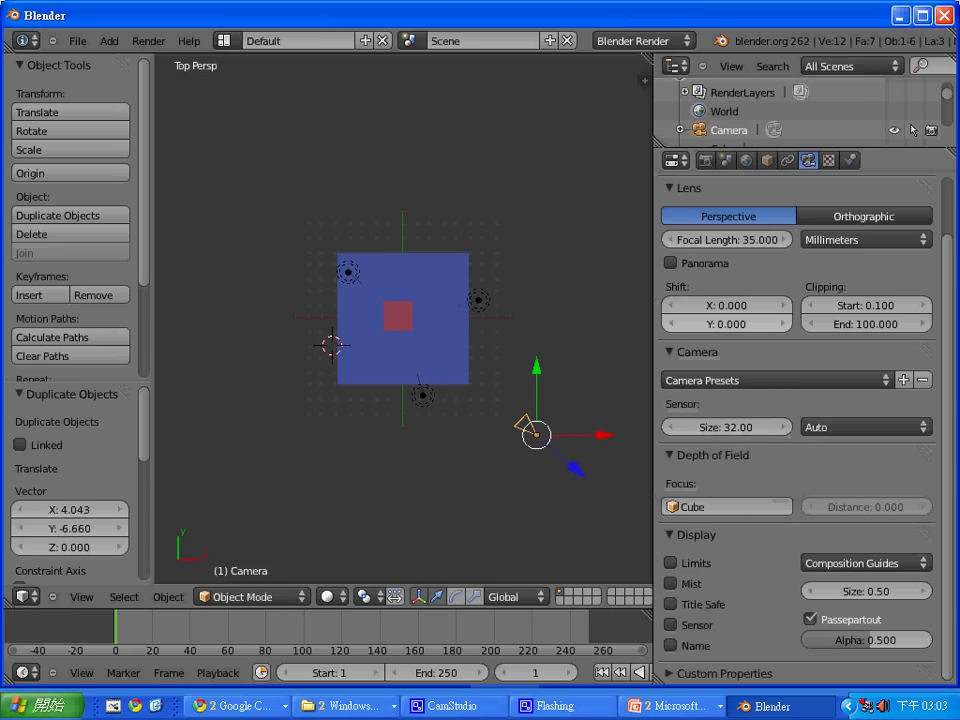
Rotate the camera and try Lamp as focus, then undo back to Cube focus.
key(r)
click(555, 426)
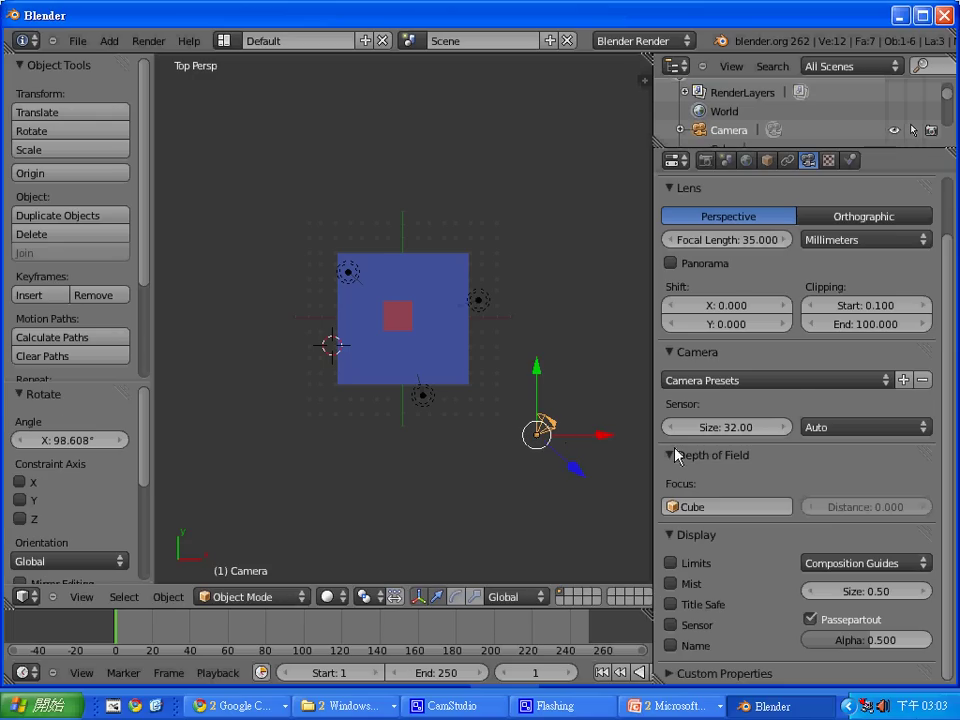
click(722, 507)
click(688, 347)
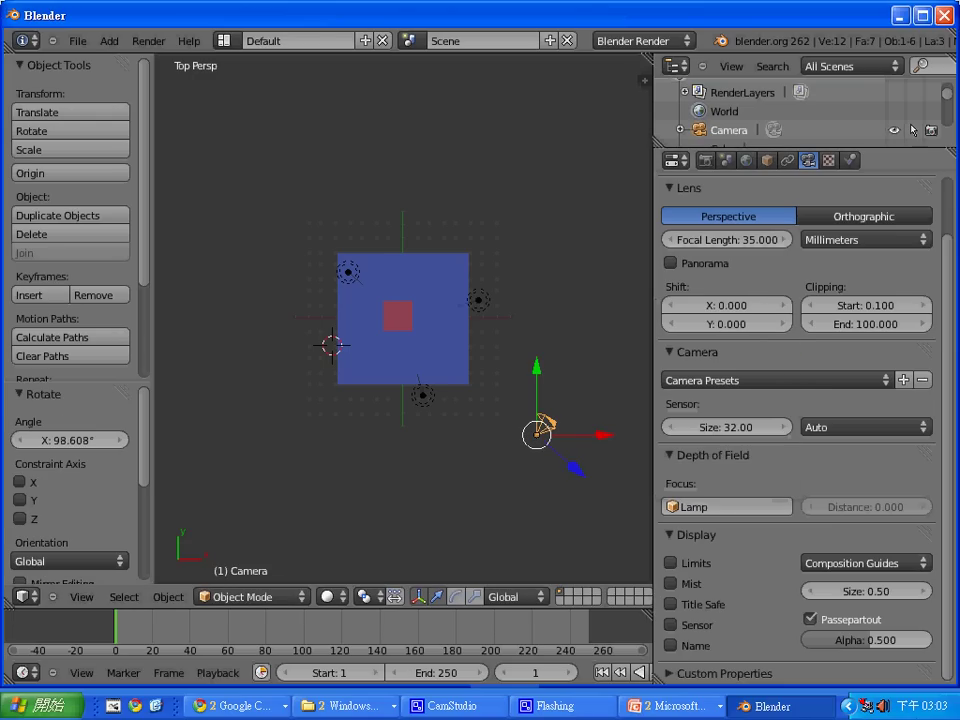
key(ctrl+z)
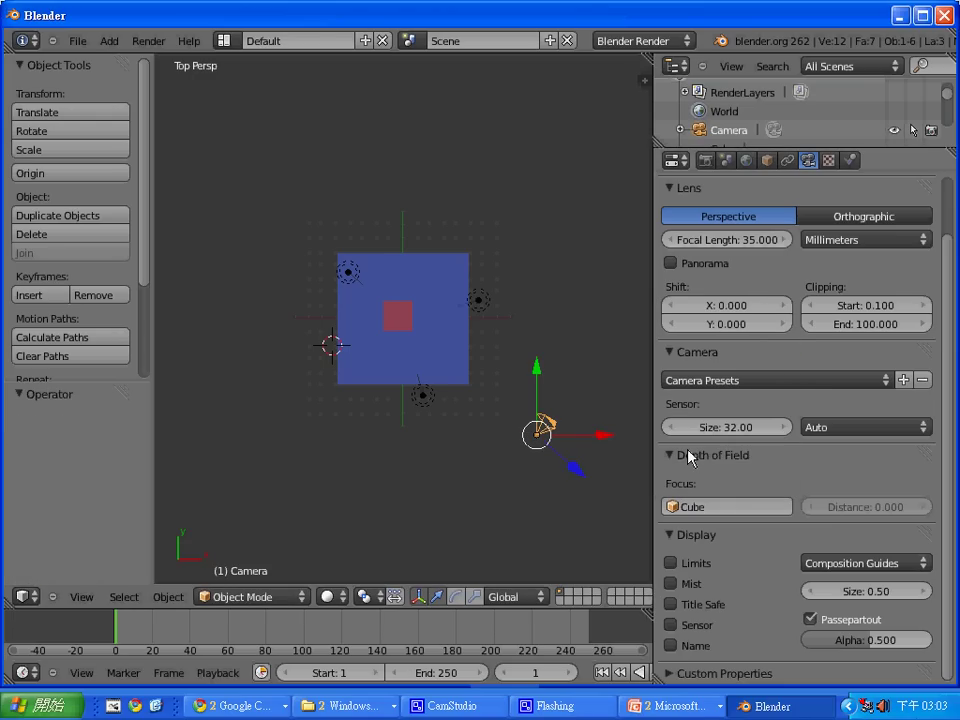
key(ctrl+z)
Select the camera, Plane and Cube together with the Cube active.
right_click(404, 322)
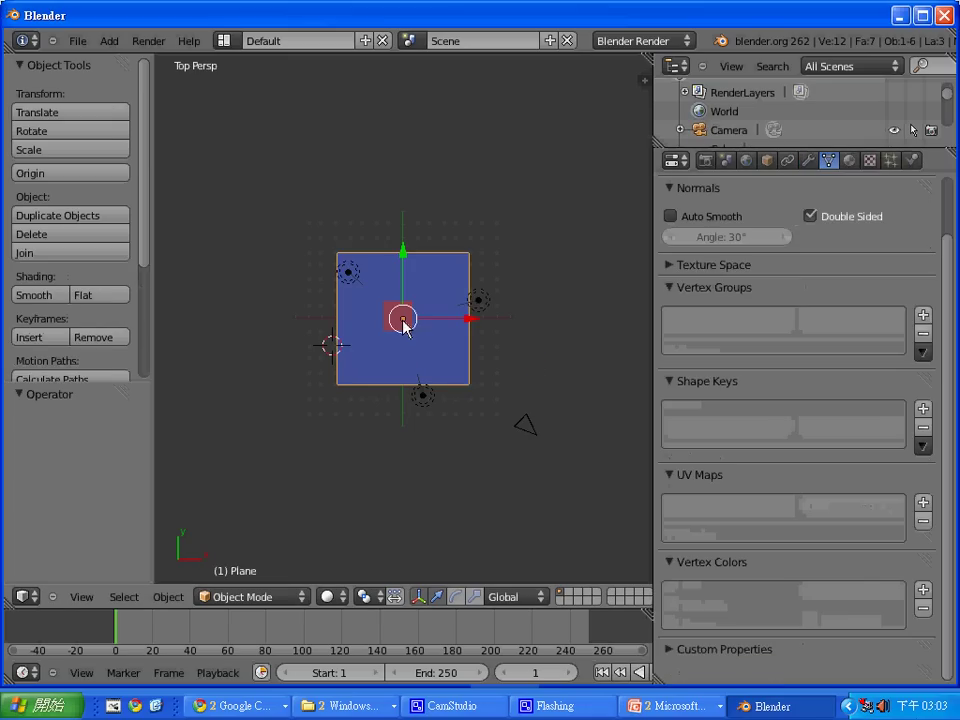
right_click(529, 432)
shift+right_click(401, 329)
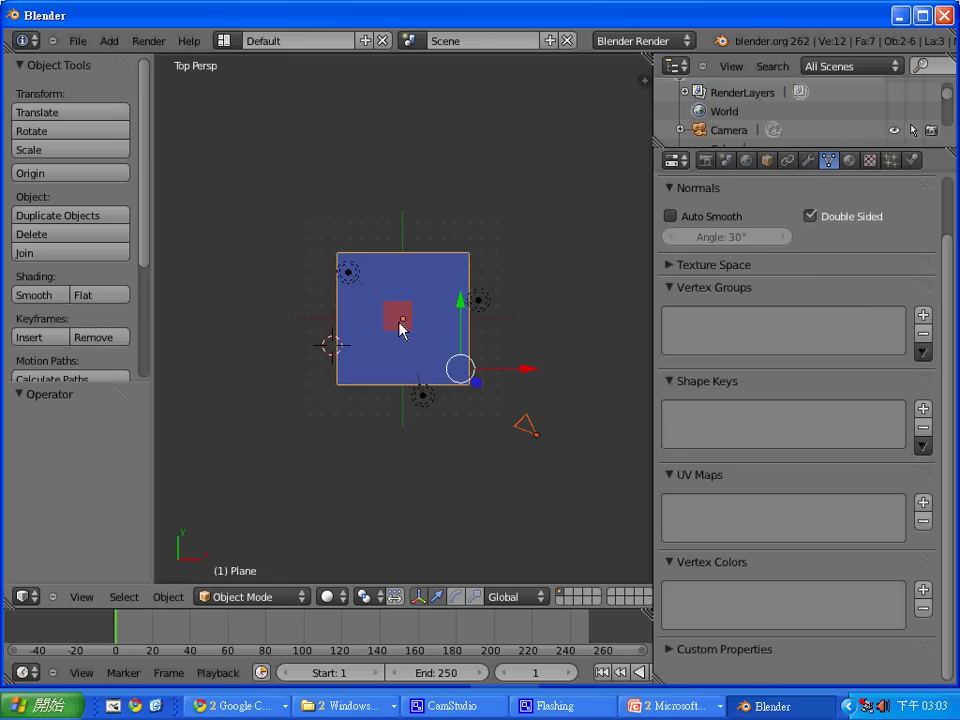
scroll(526, 447, up, 5)
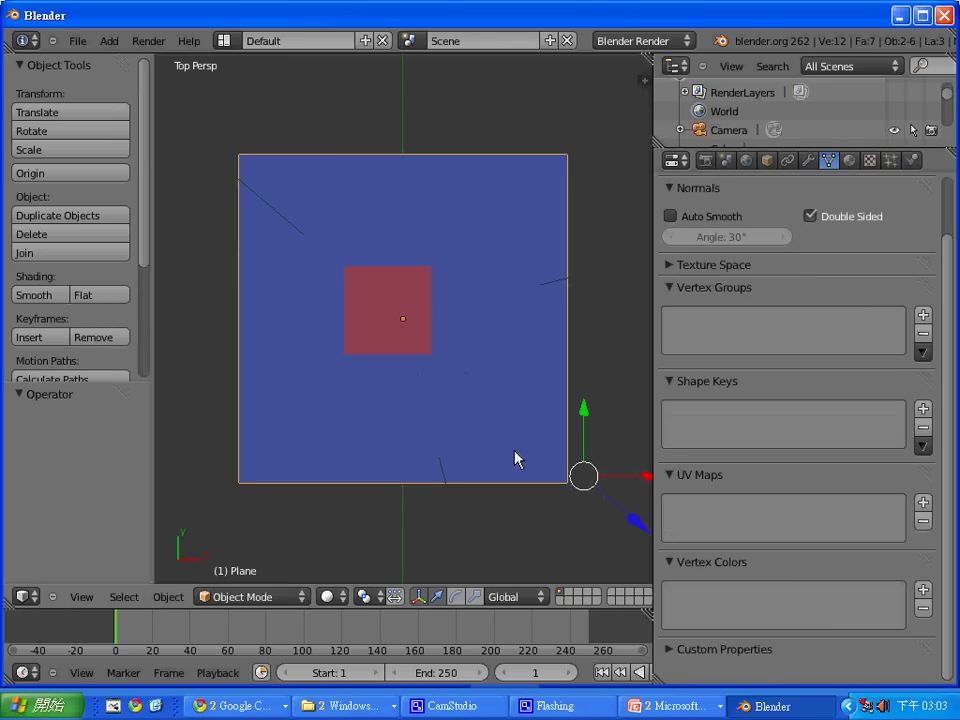
right_click(407, 354)
shift+right_click(420, 424)
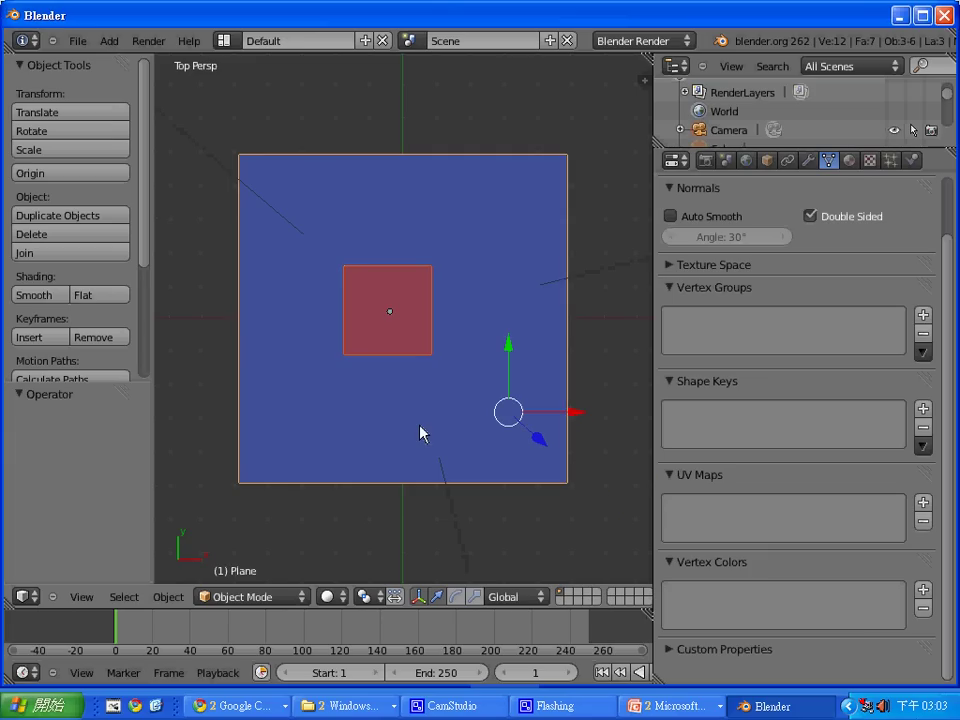
scroll(595, 512, down, 4)
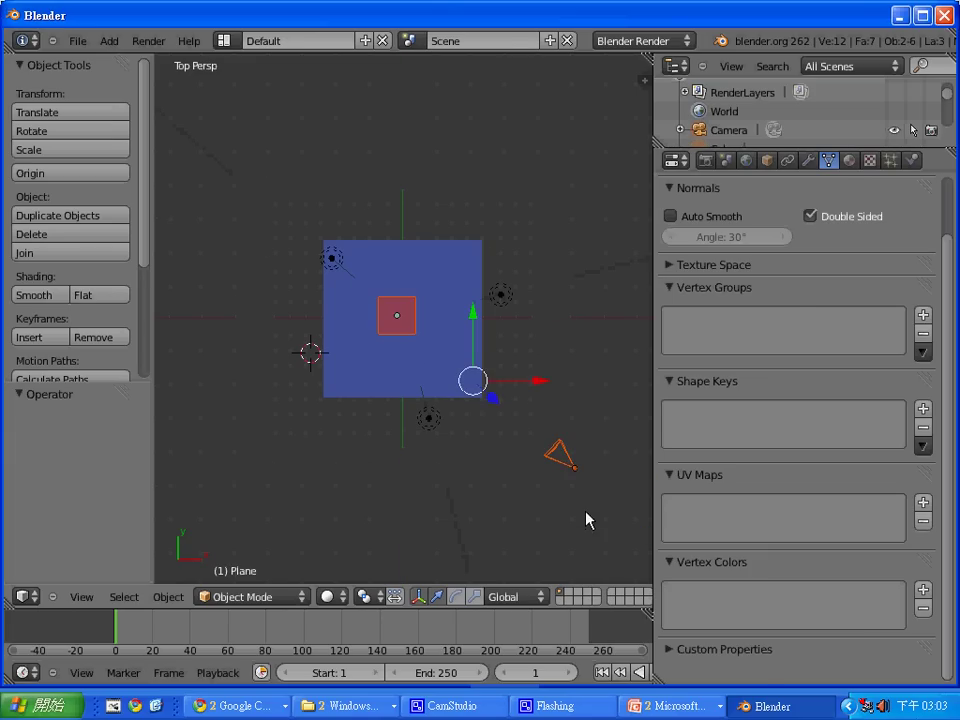
right_click(571, 463)
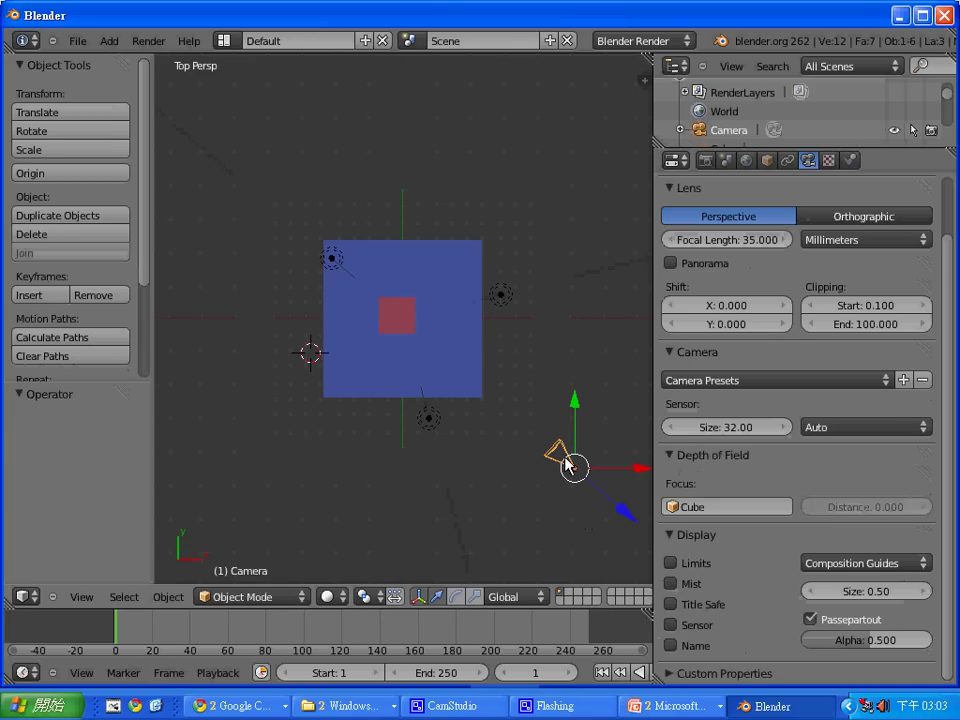
shift+right_click(408, 329)
shift+right_click(408, 328)
shift+right_click(408, 328)
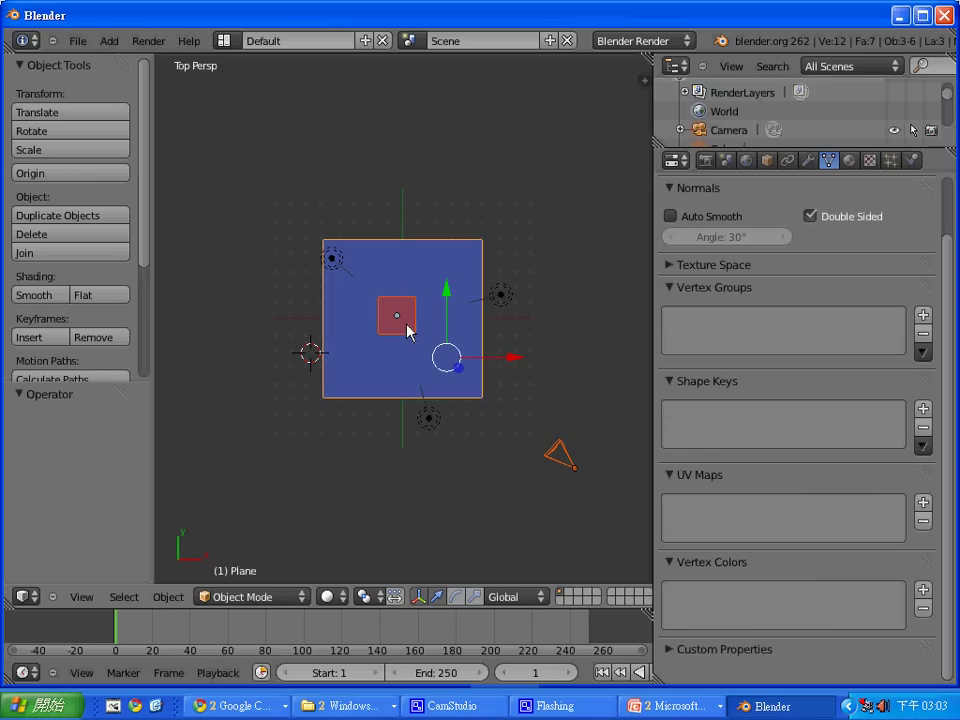
shift+right_click(408, 329)
Apply Track To the Cube, then undo it because it tilted the plane.
key(ctrl+t)
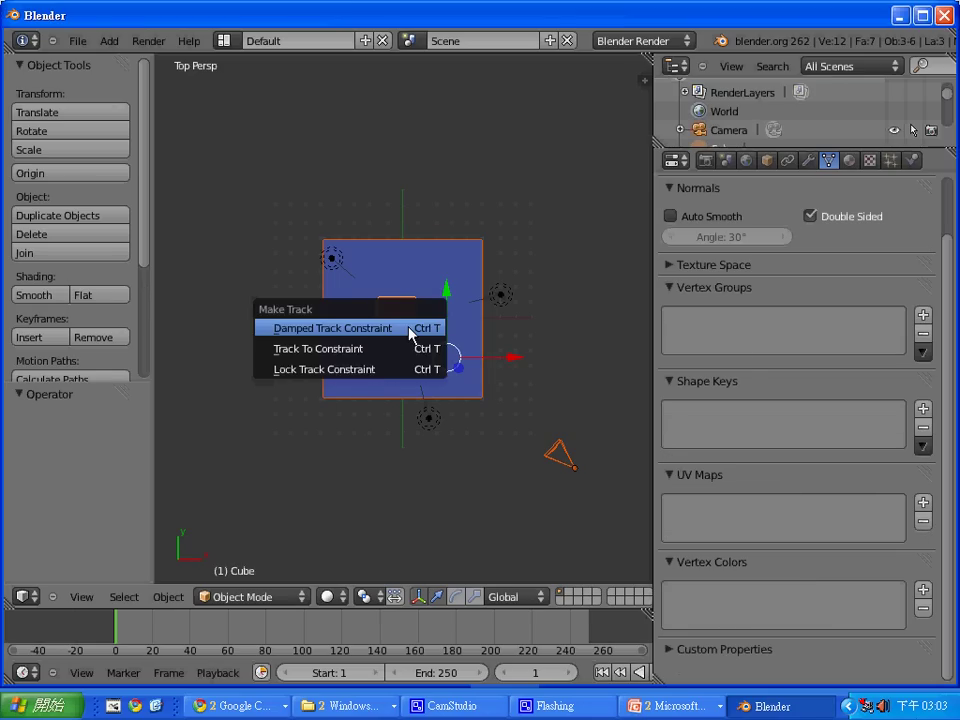
click(410, 346)
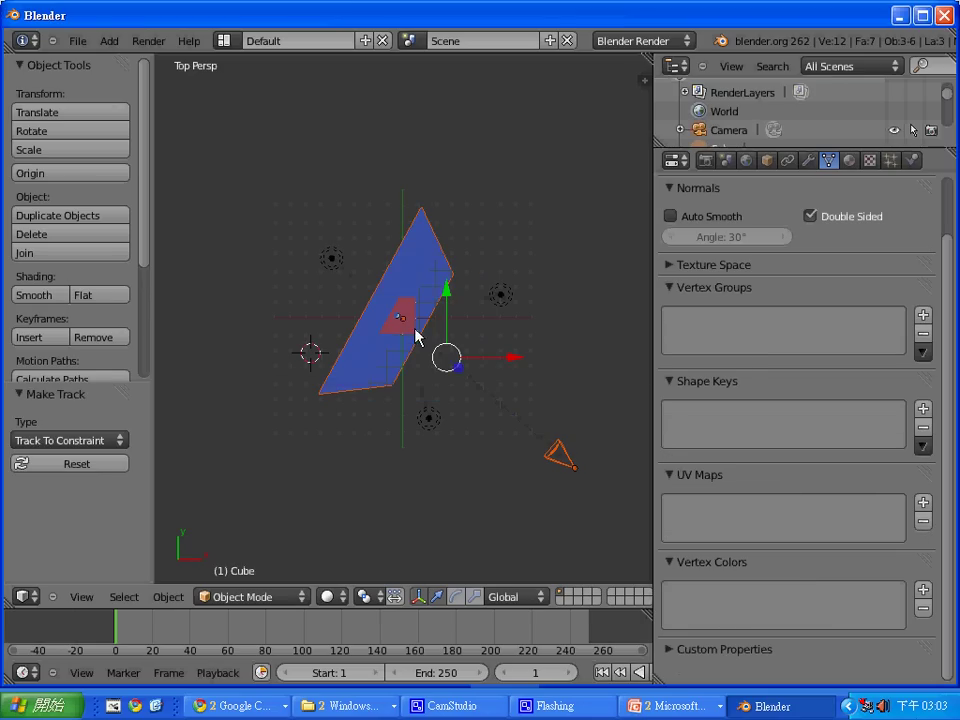
key(ctrl+z)
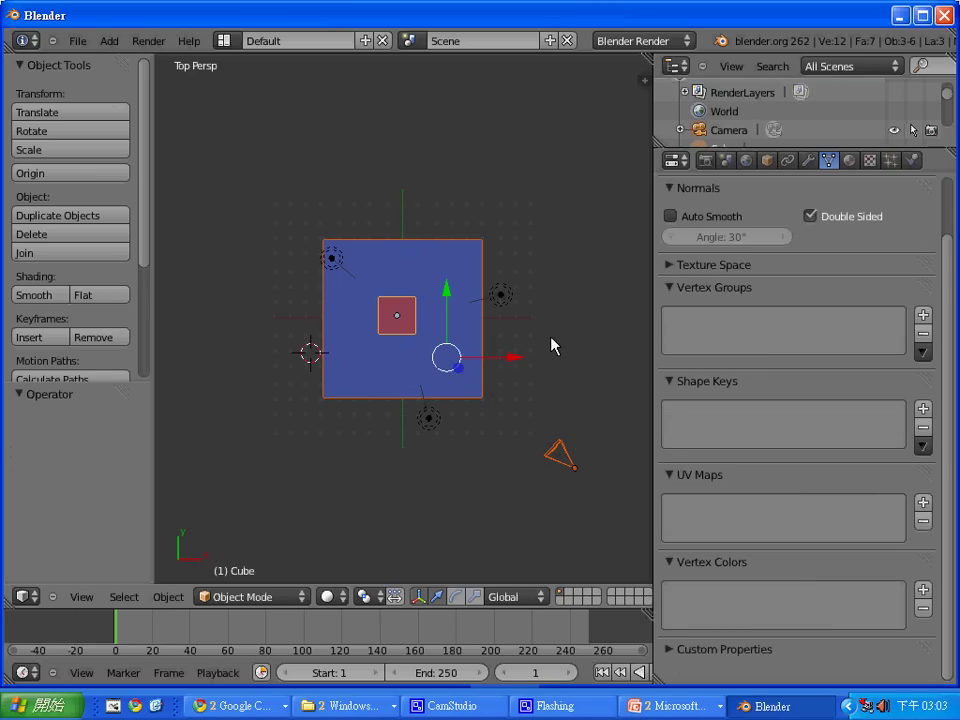
Deselect everything and move the Plane out to the left.
key(a)
right_click(408, 334)
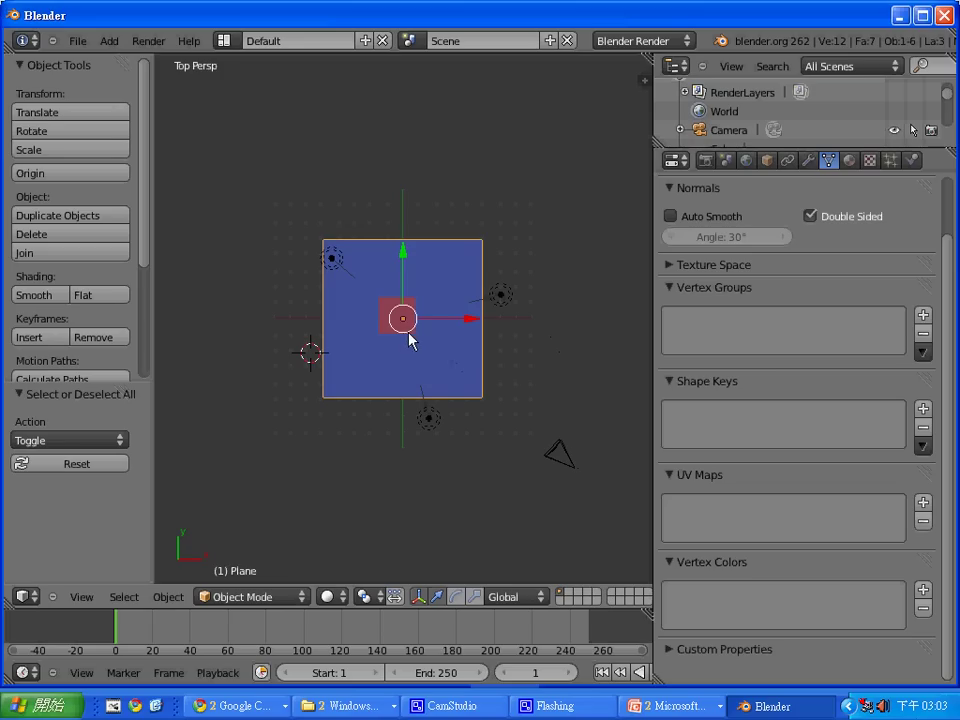
right_click(568, 454)
right_click(473, 390)
key(g)
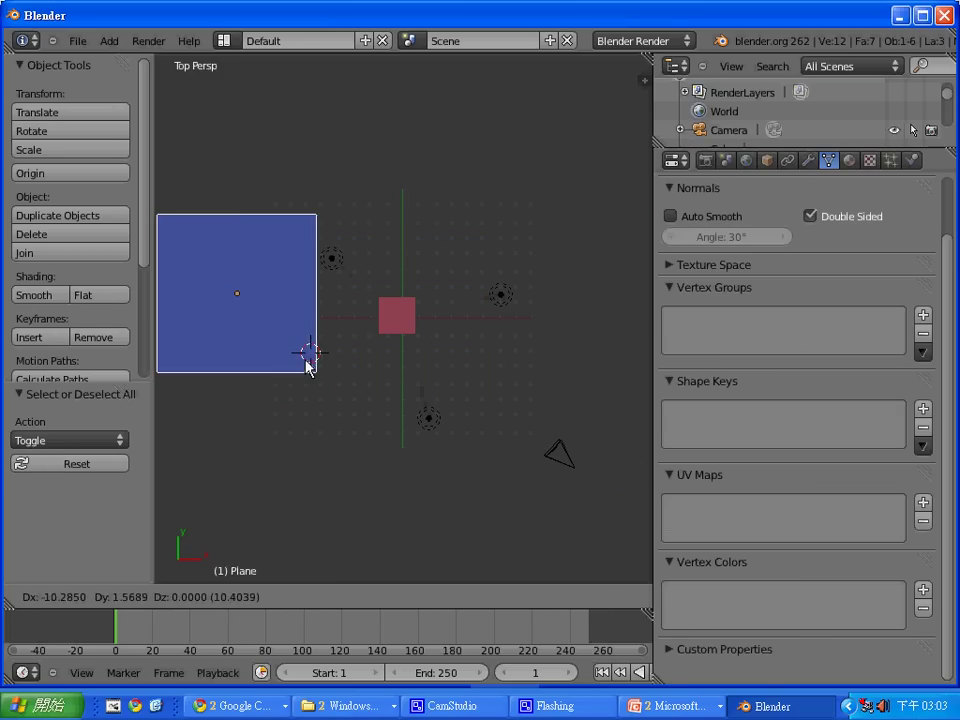
click(306, 362)
Make the camera track the Cube with a Track To constraint.
right_click(566, 457)
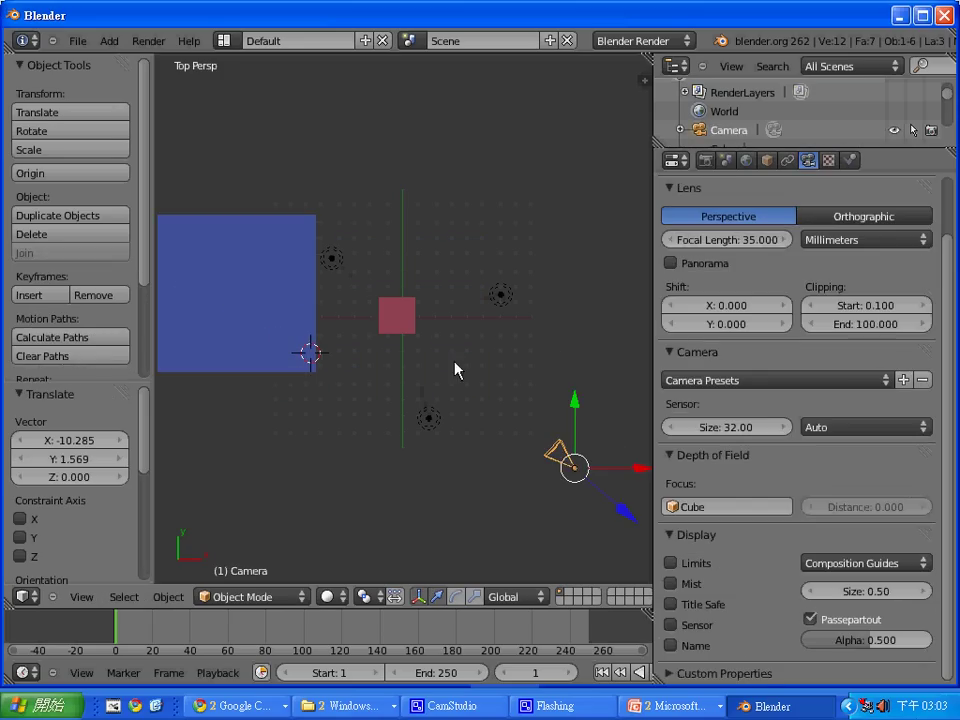
right_click(413, 327)
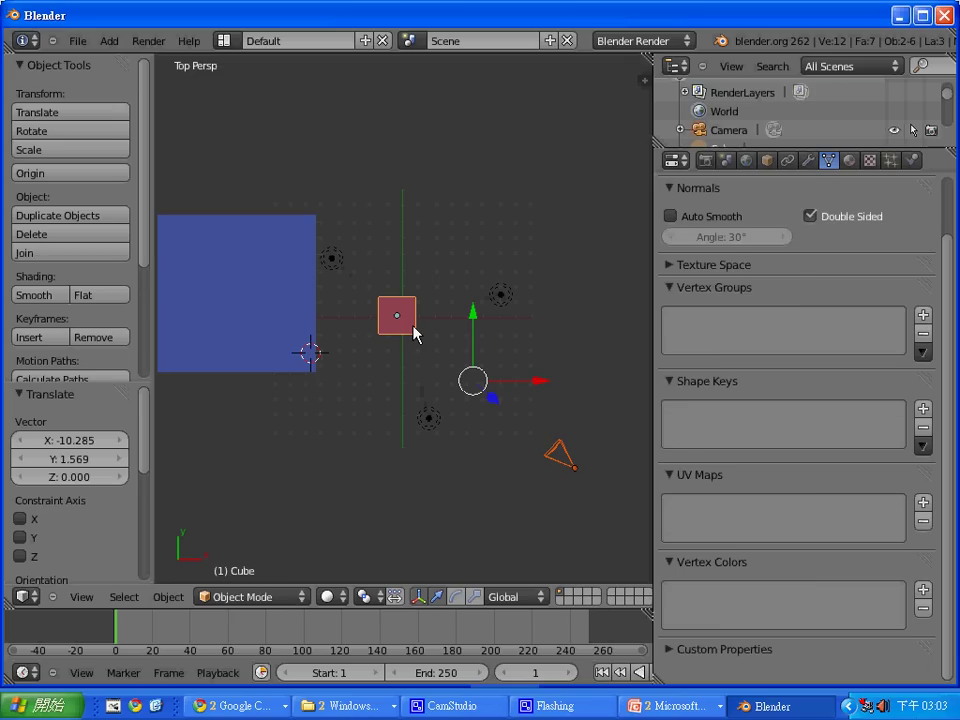
key(ctrl+t)
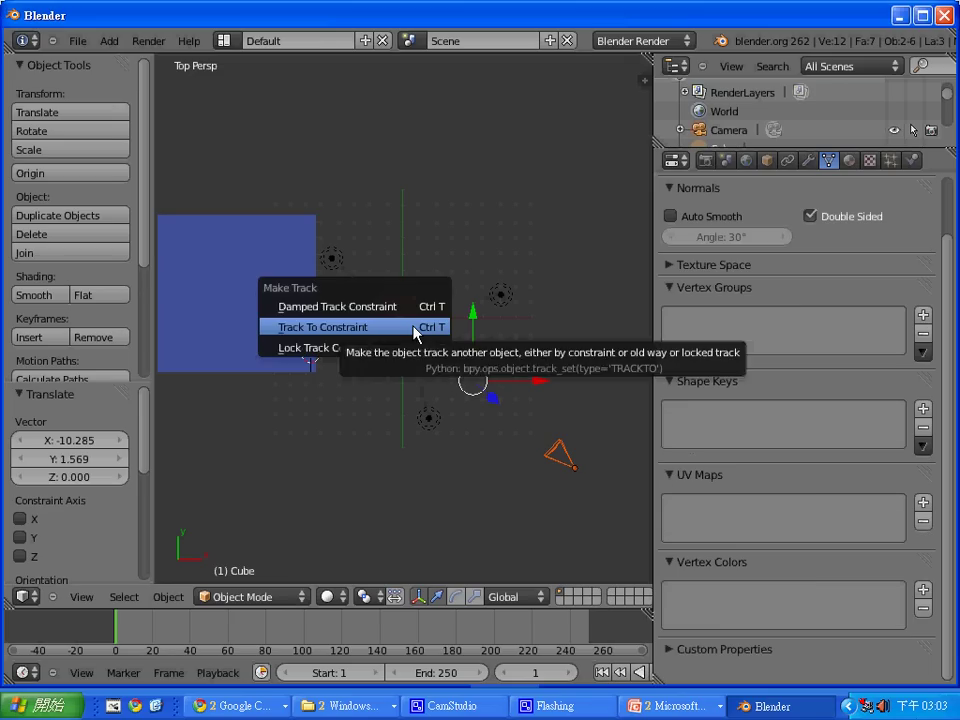
click(414, 331)
Move the Plane back under the cube and test-render the camera view.
right_click(306, 357)
key(g)
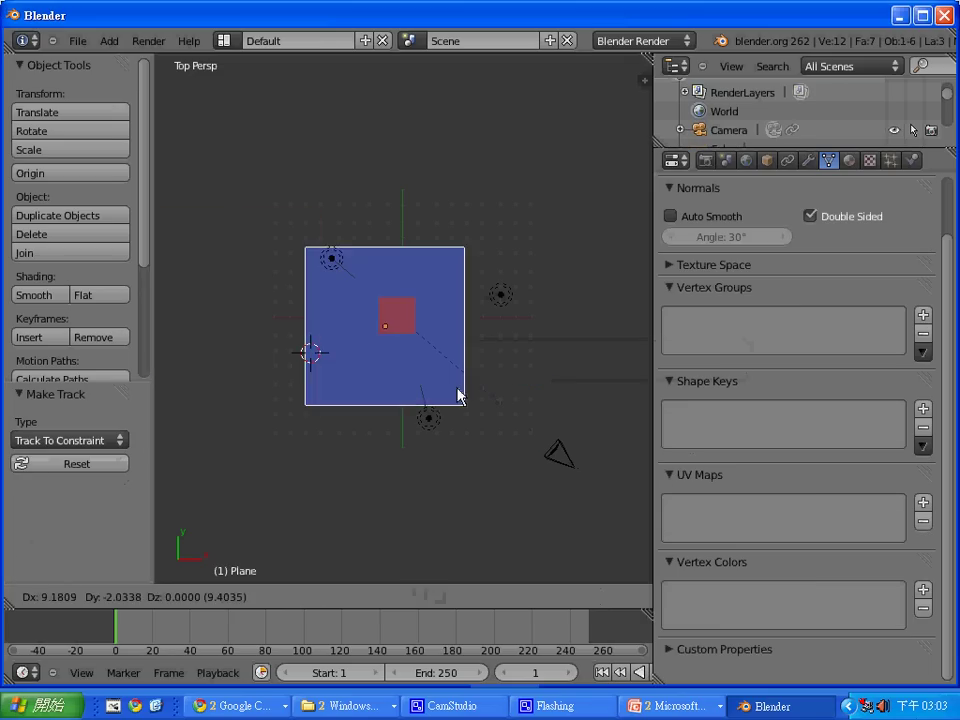
click(479, 379)
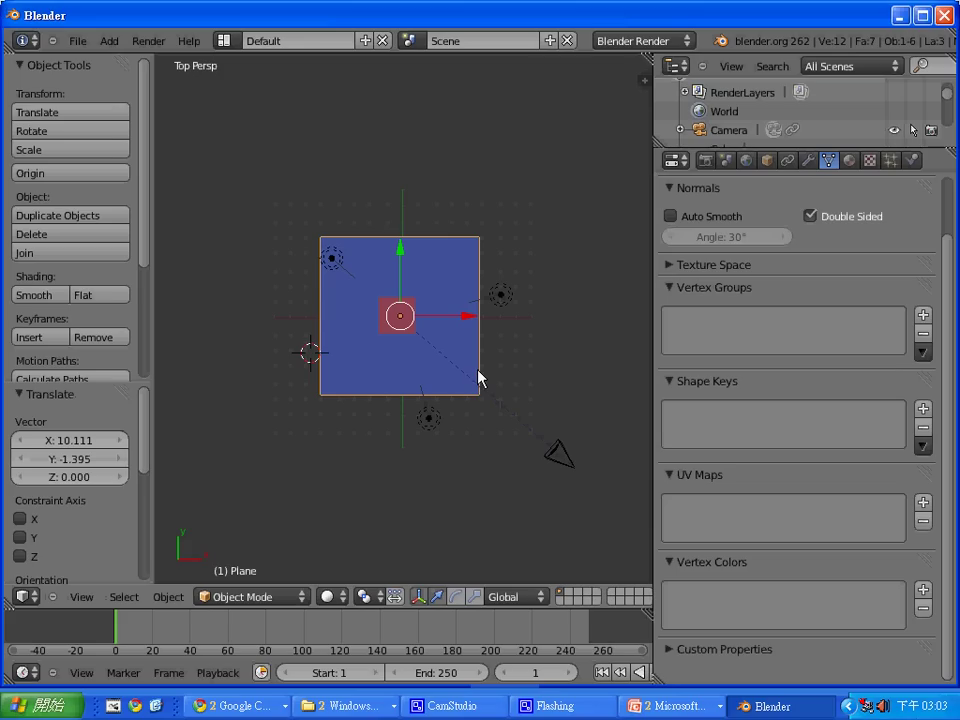
key(F12)
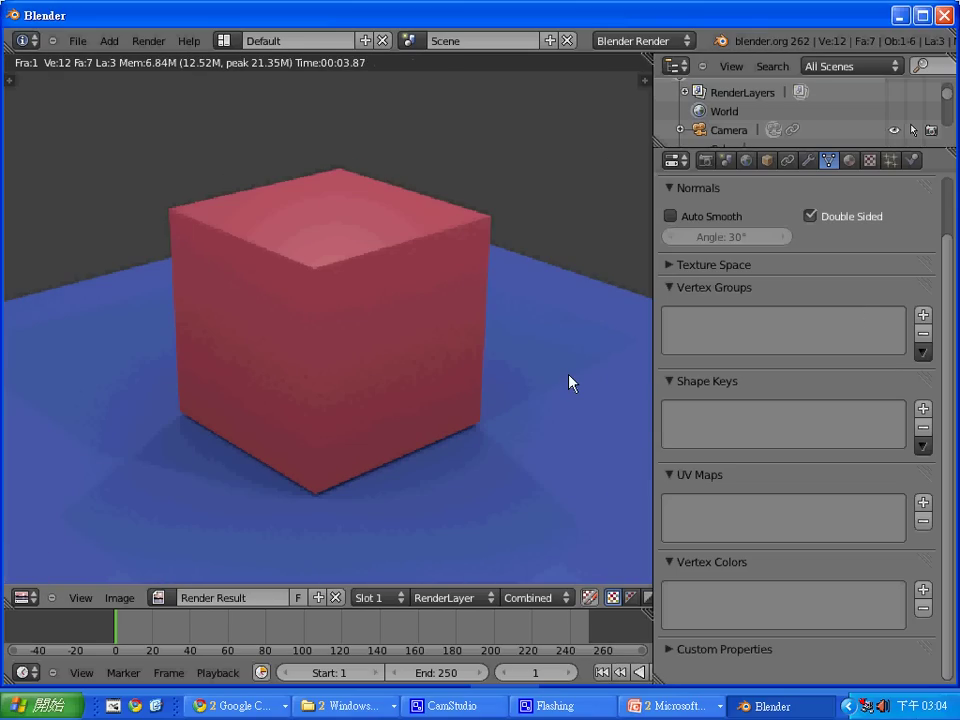
key(Escape)
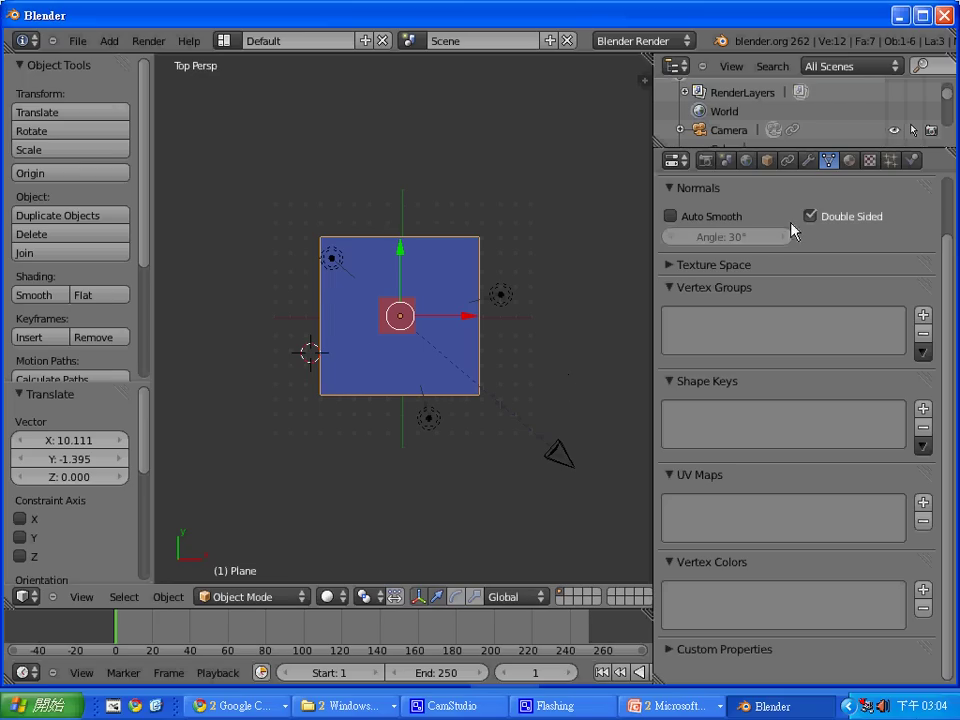
Select the camera and browse Camera Presets without applying one.
right_click(553, 473)
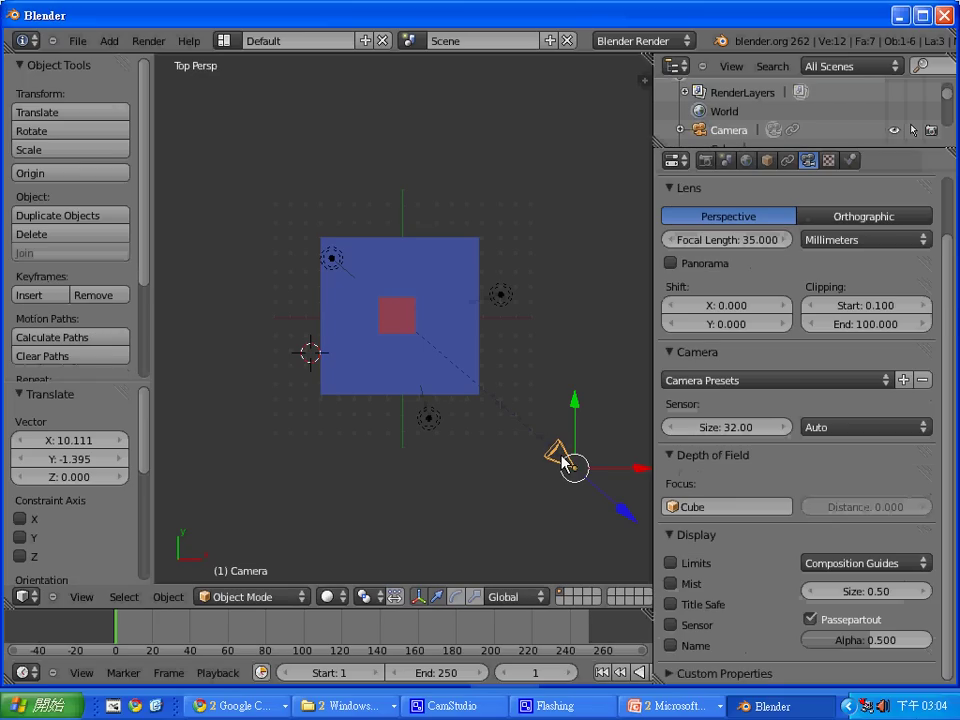
scroll(951, 300, up, 1)
scroll(952, 293, up, 2)
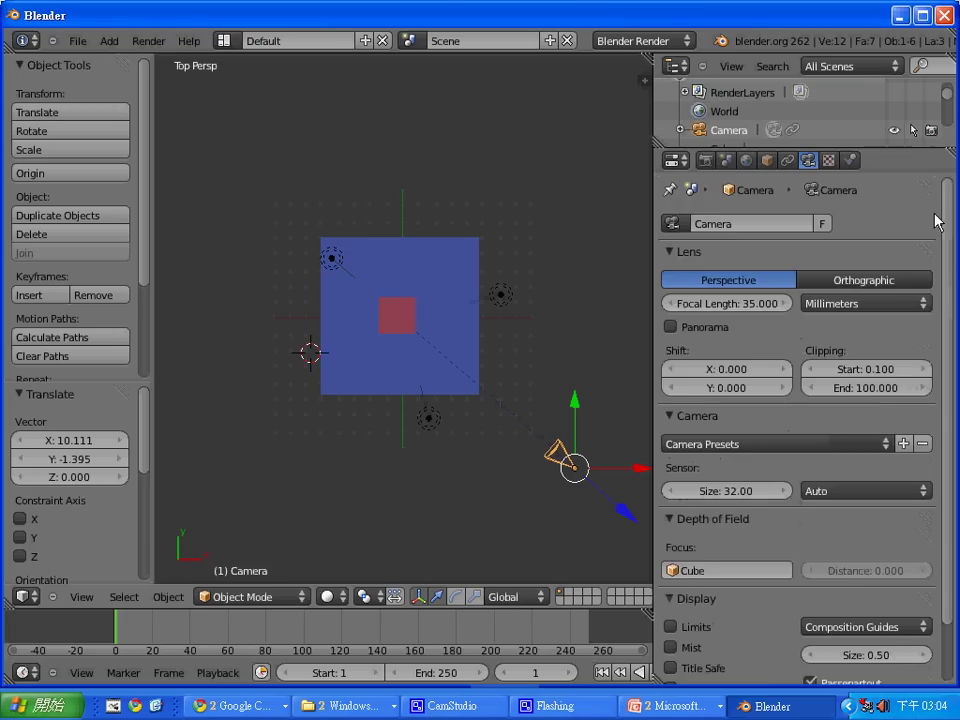
scroll(940, 307, down, 3)
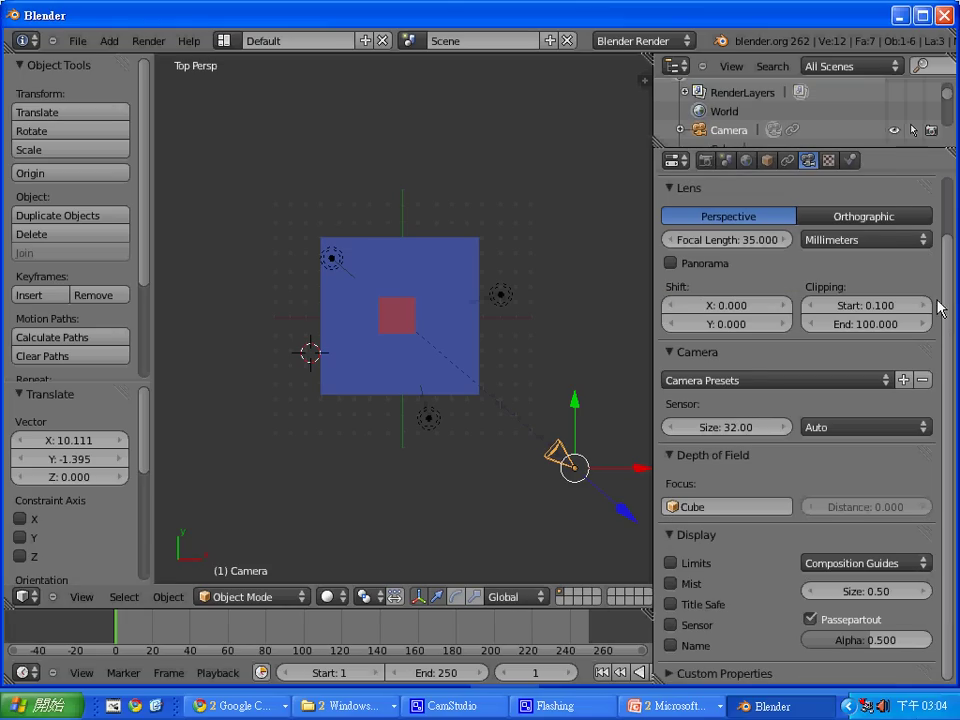
click(877, 384)
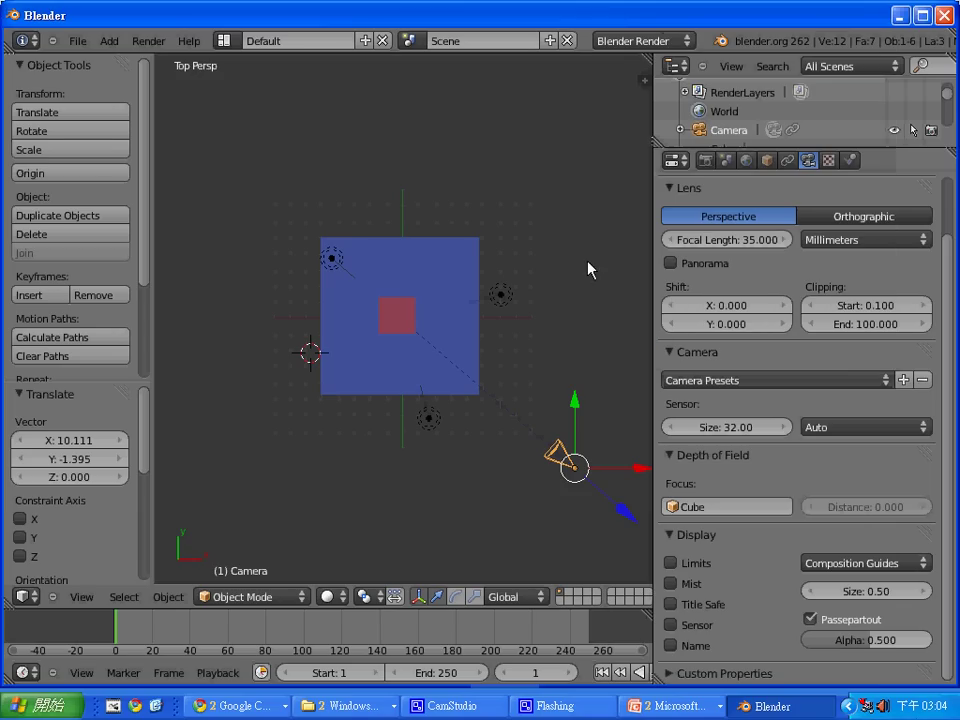
click(601, 266)
Test-render the scene at the 35.1 mm focal length.
scroll(952, 365, up, 3)
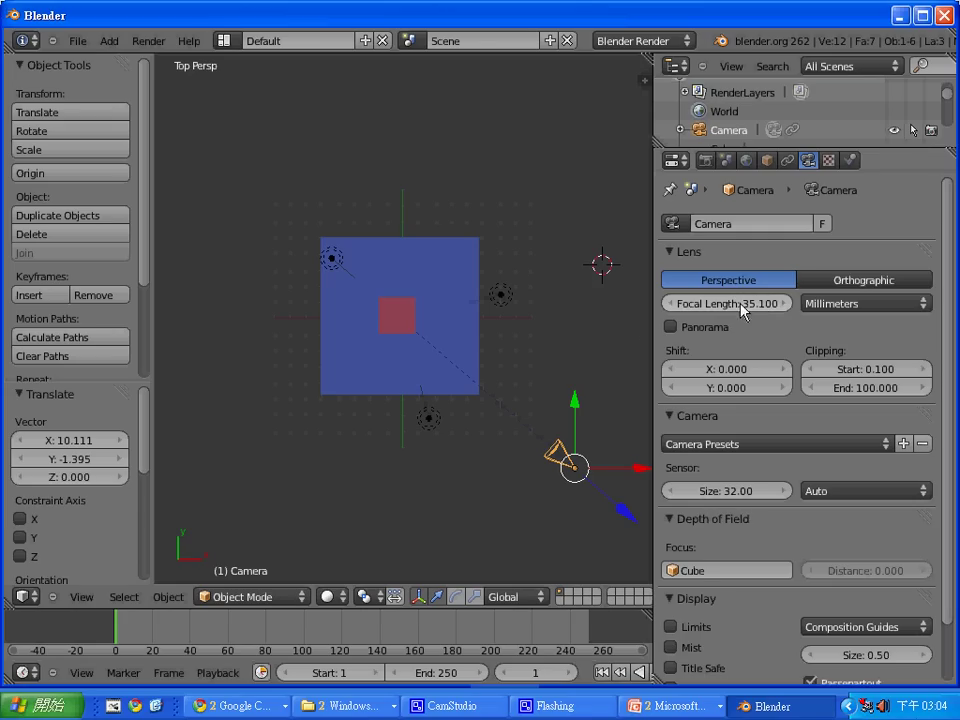
key(F12)
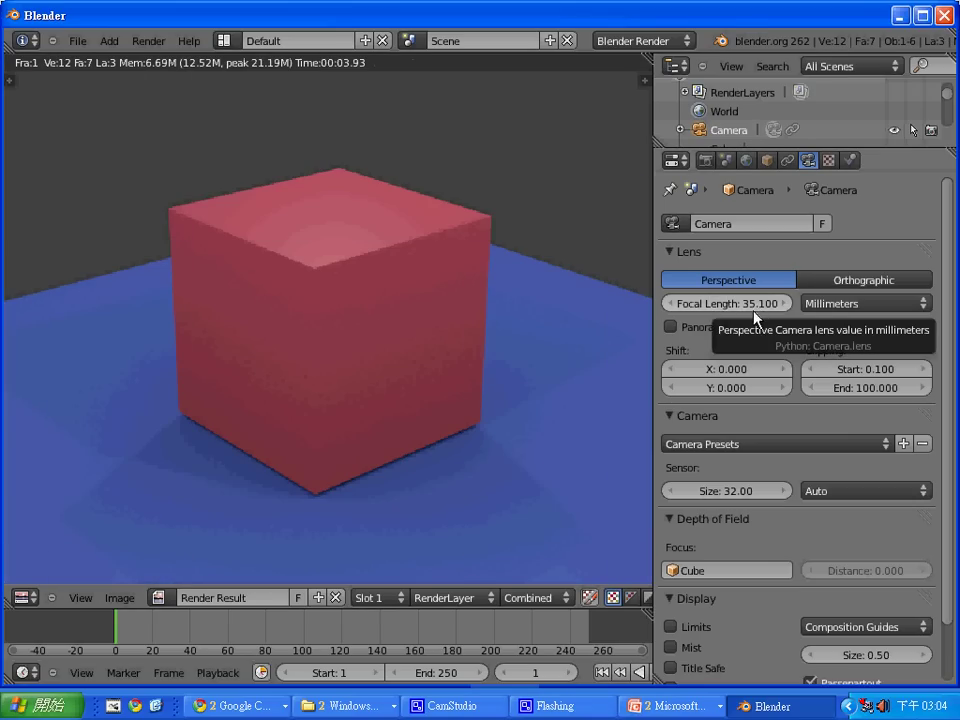
key(Escape)
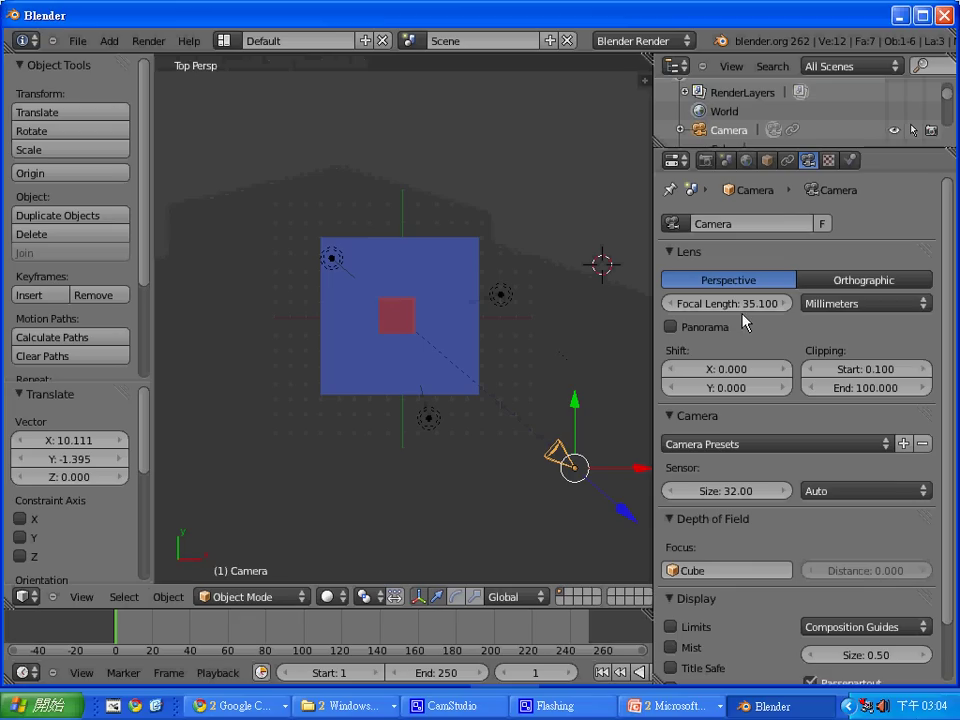
Set the focal length to 20 mm and test-render.
click(735, 305)
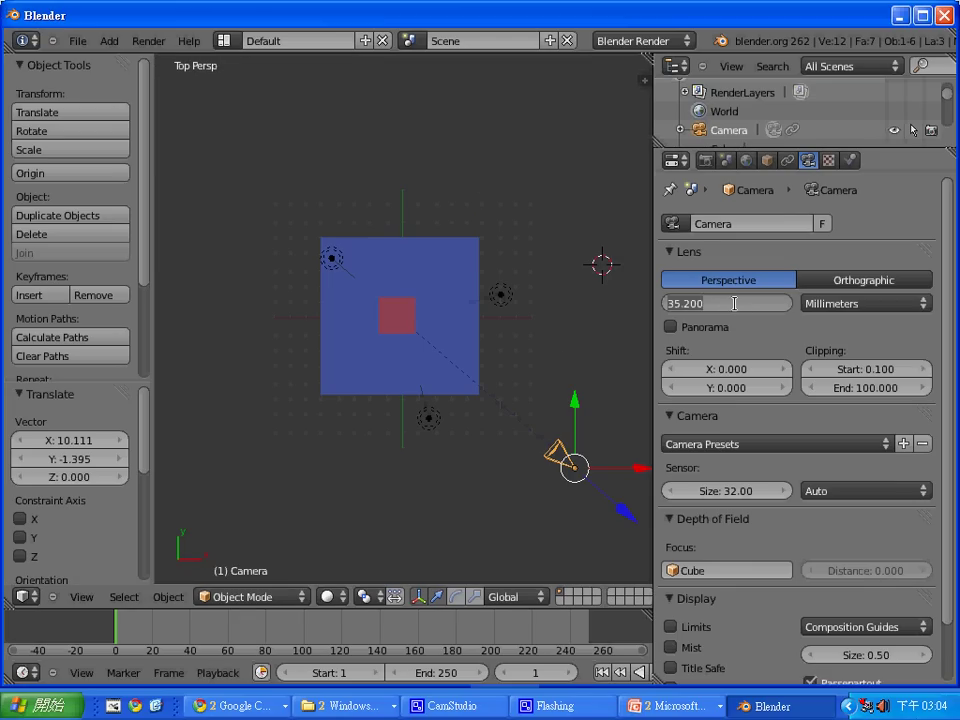
text(20)
key(Return)
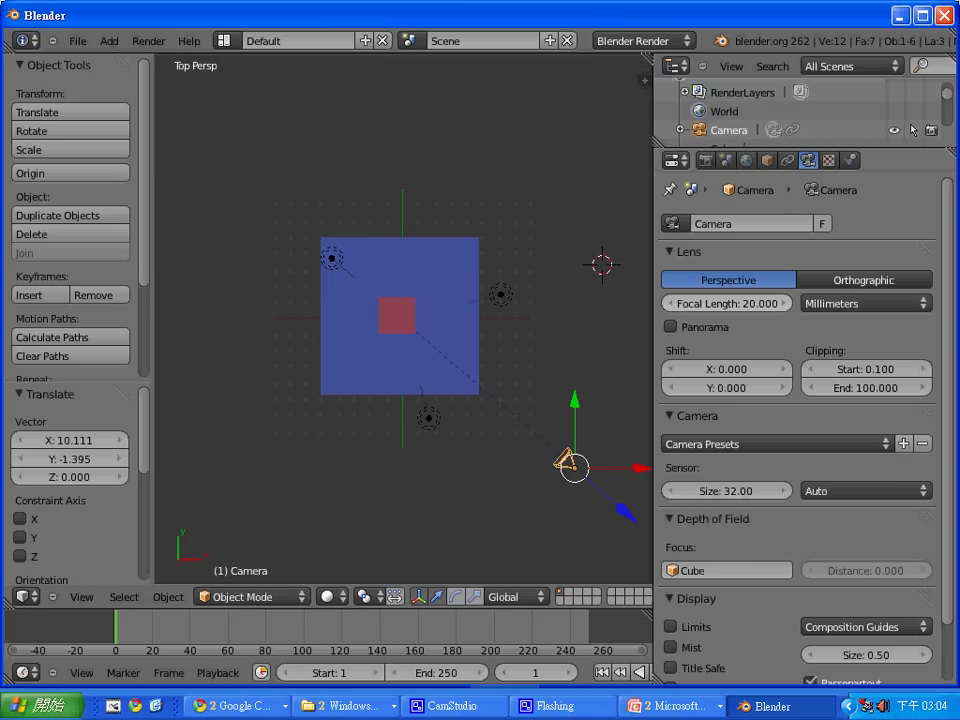
key(F12)
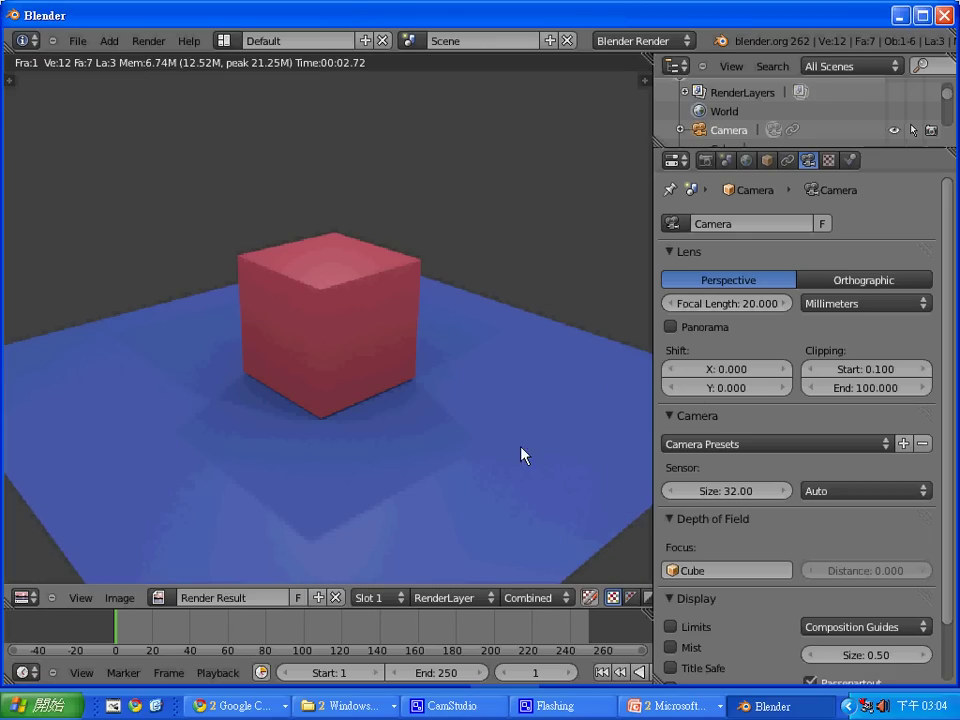
key(Escape)
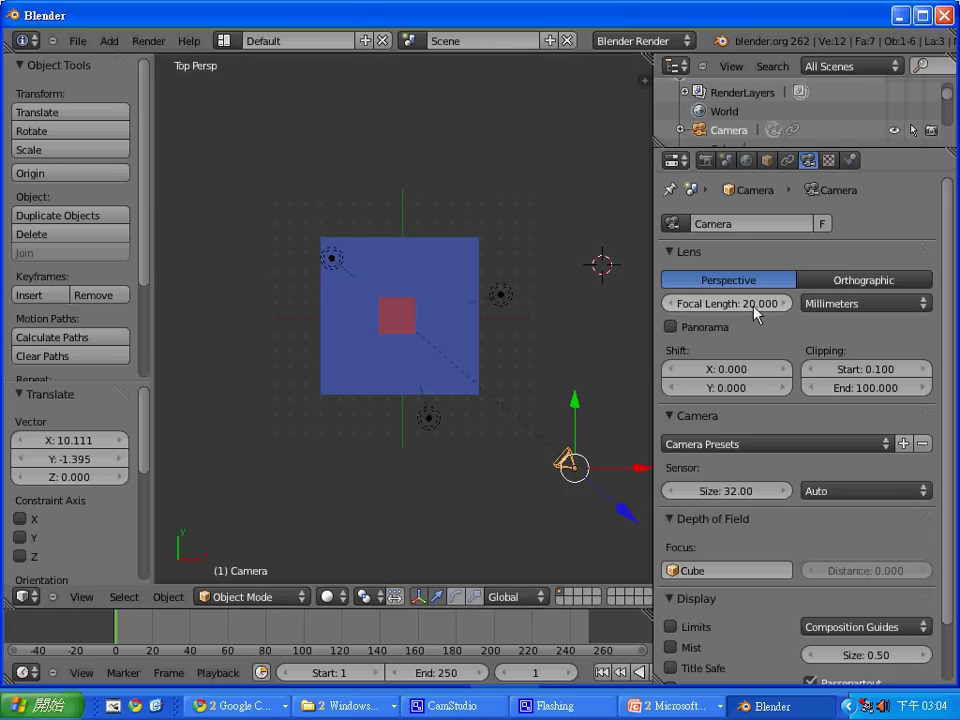
Change the focal length to 10 mm and test-render.
drag(742, 313, 755, 315)
click(727, 305)
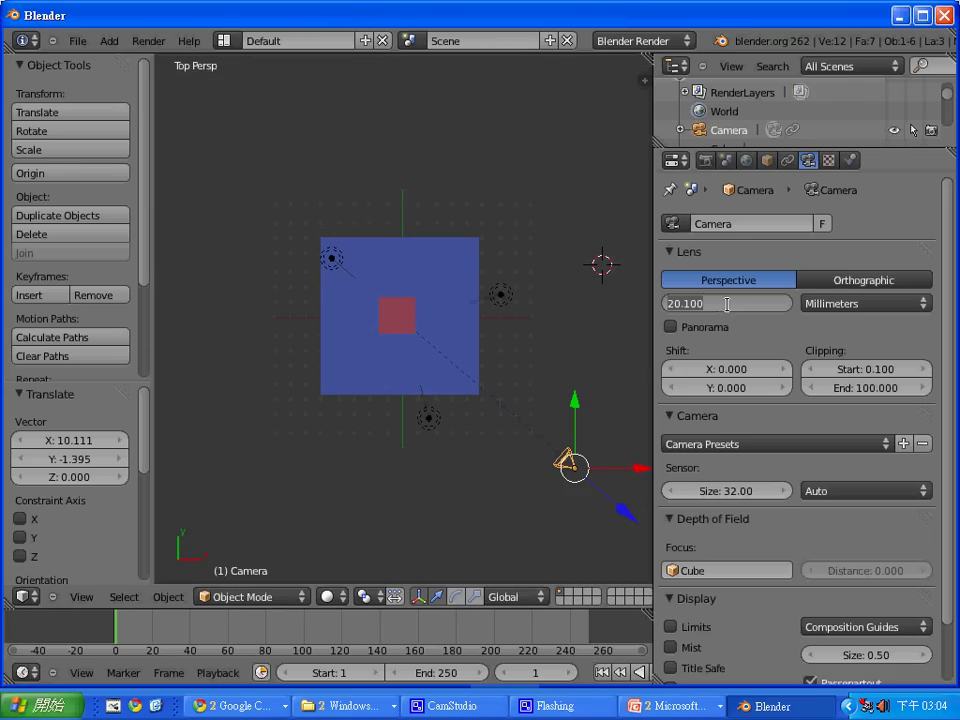
text(10)
key(Return)
key(F12)
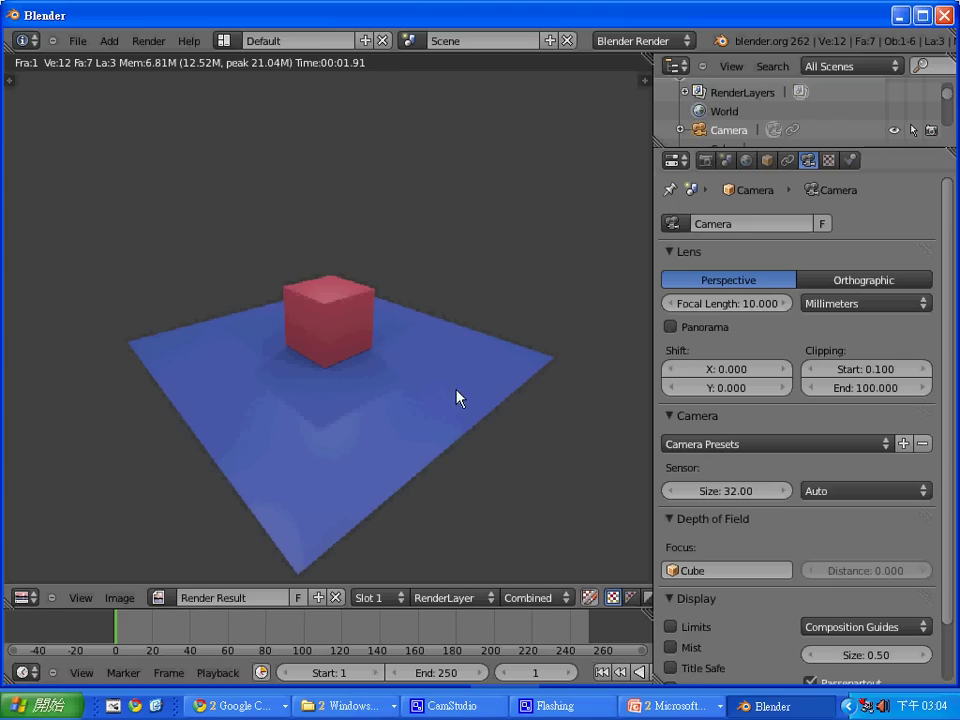
key(Escape)
Set the focal length to 50 mm and test-render.
click(729, 303)
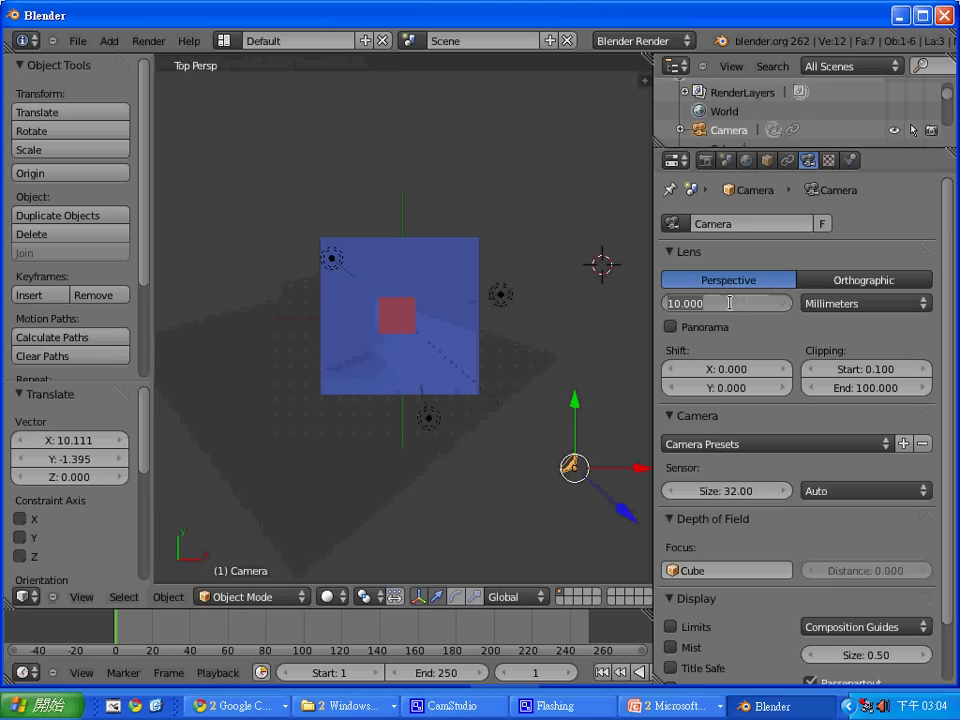
text(50)
key(Return)
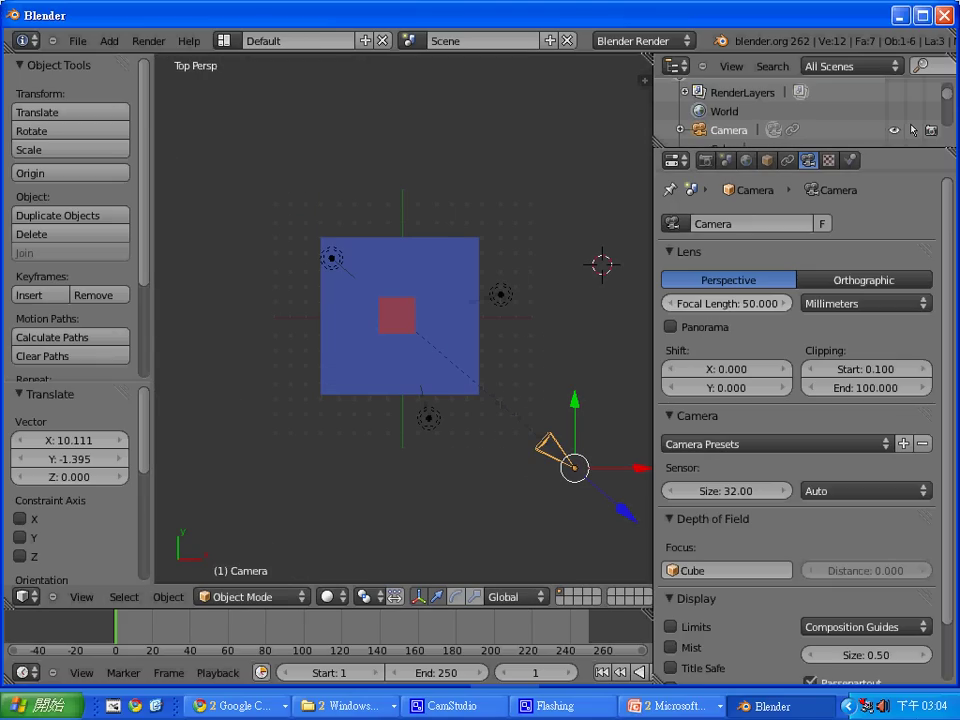
key(F12)
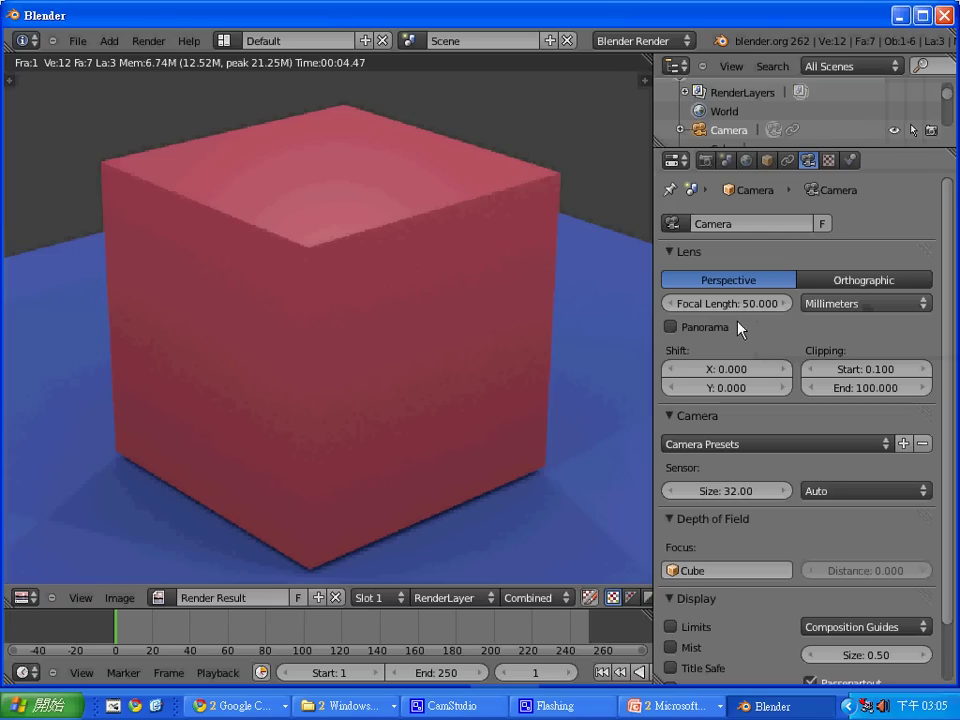
key(Escape)
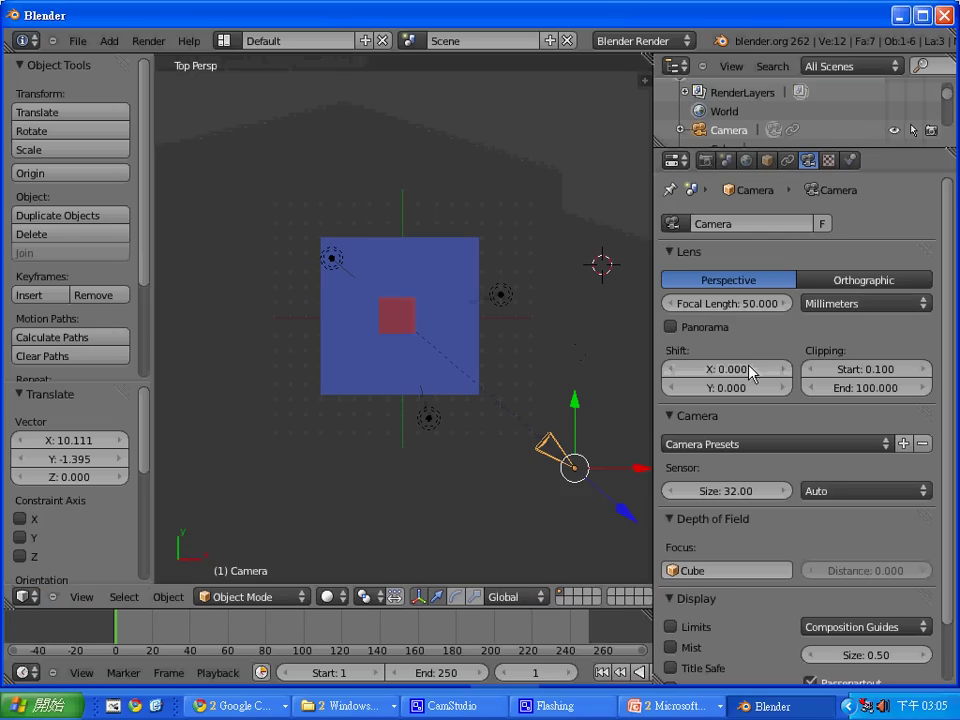
click(847, 306)
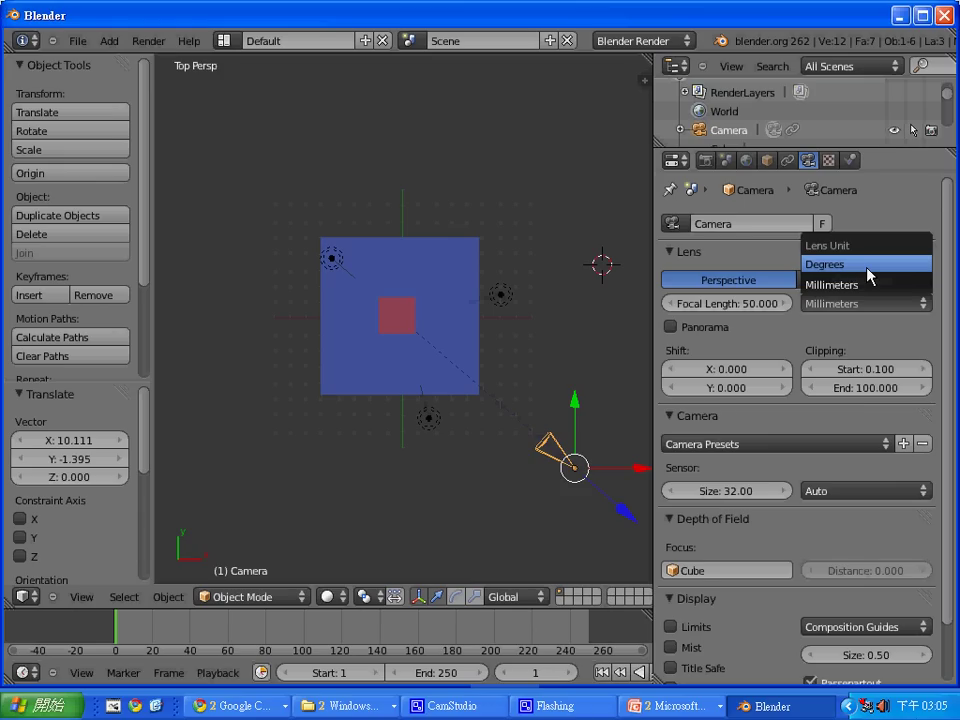
click(921, 285)
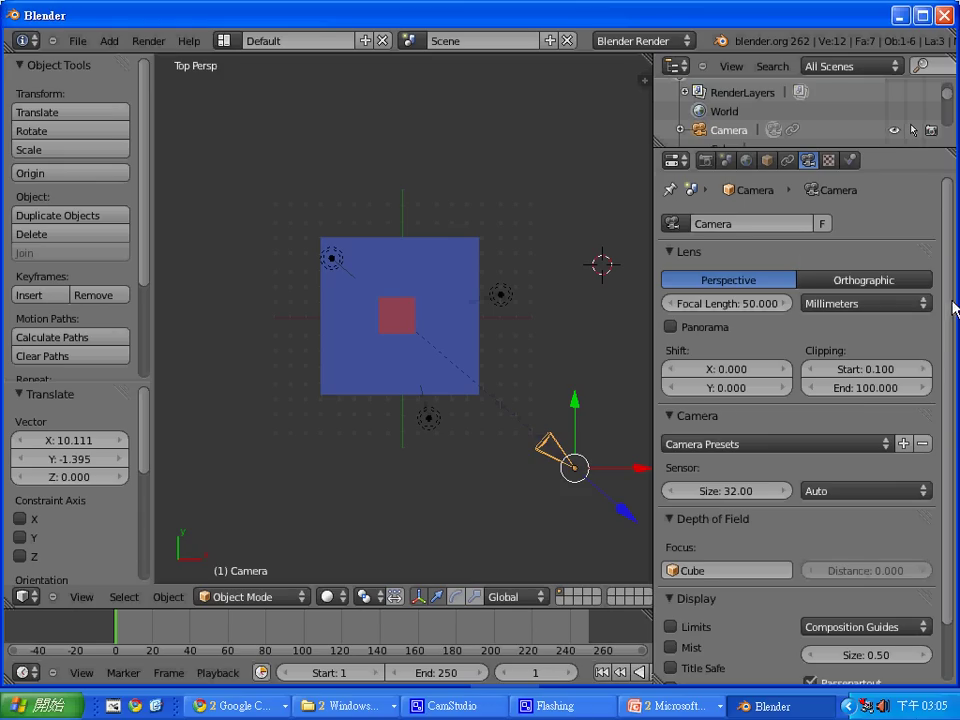
scroll(945, 330, down, 2)
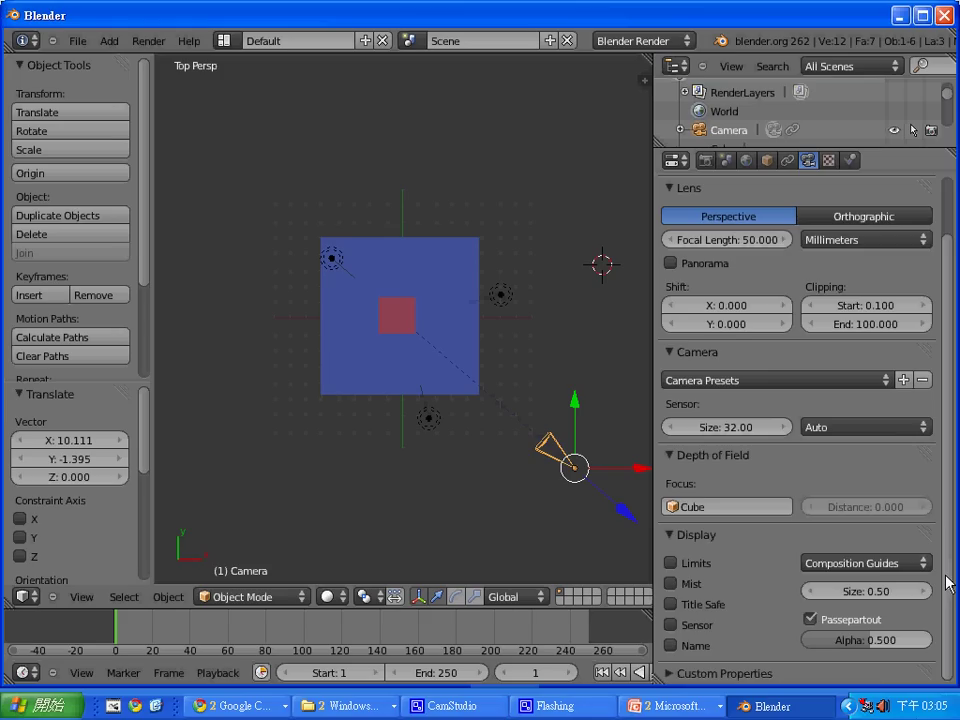
scroll(716, 450, up, 2)
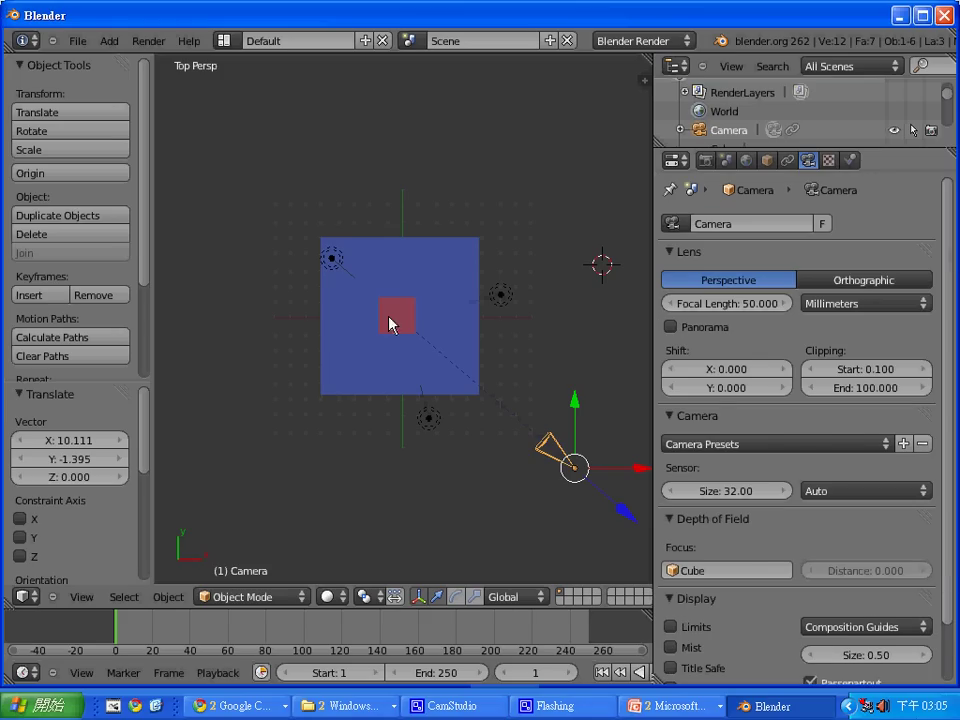
Select each lamp in turn, ending on the lamp below the plane.
right_click(502, 296)
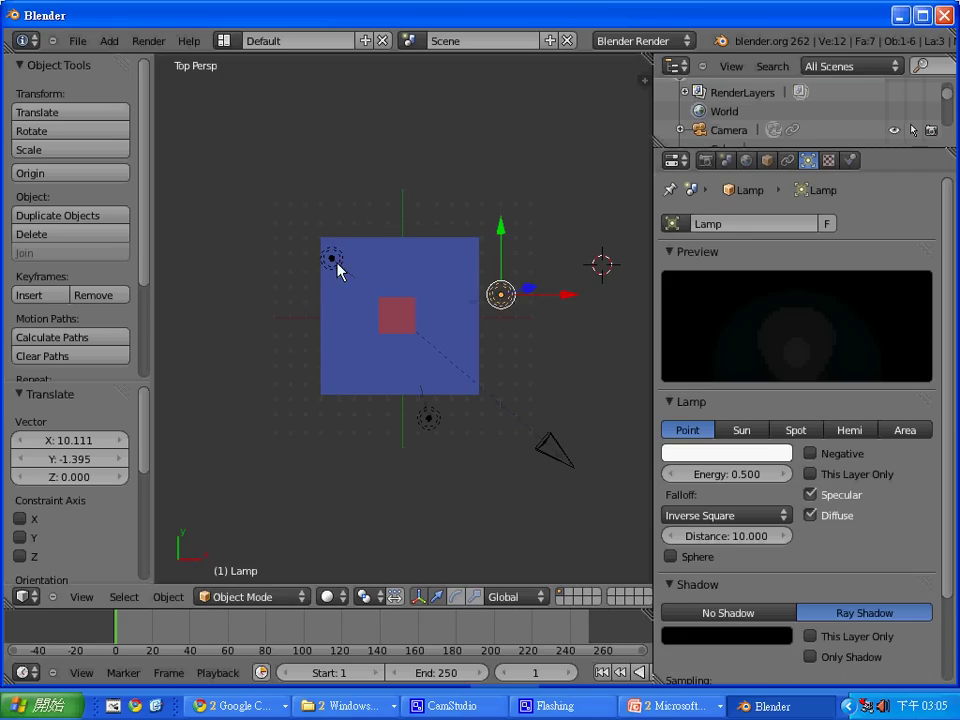
right_click(334, 261)
right_click(429, 419)
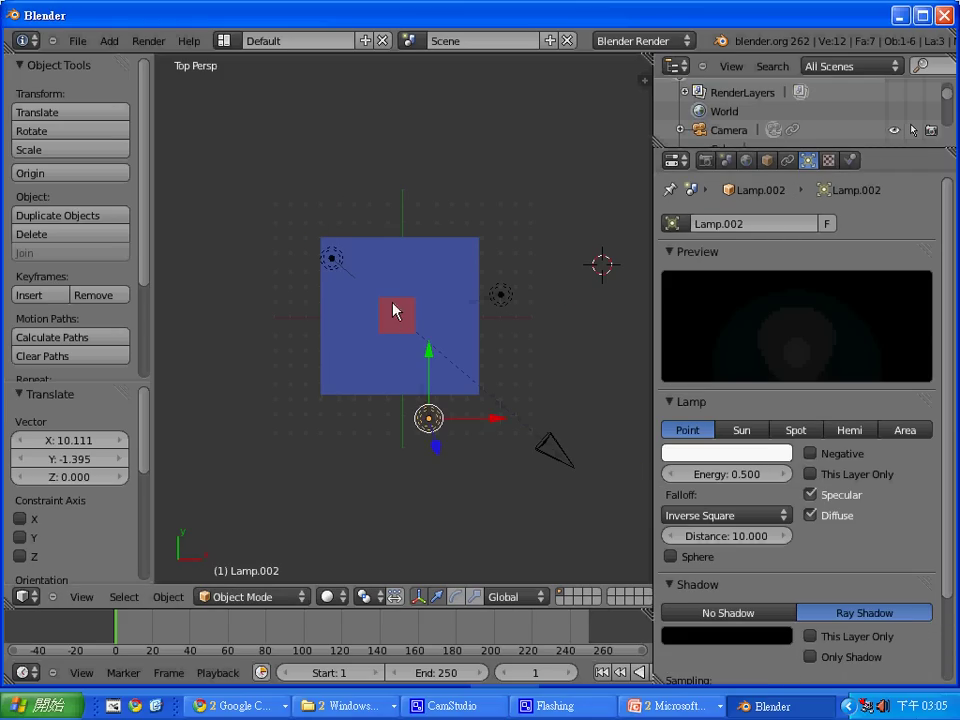
right_click(333, 262)
right_click(501, 303)
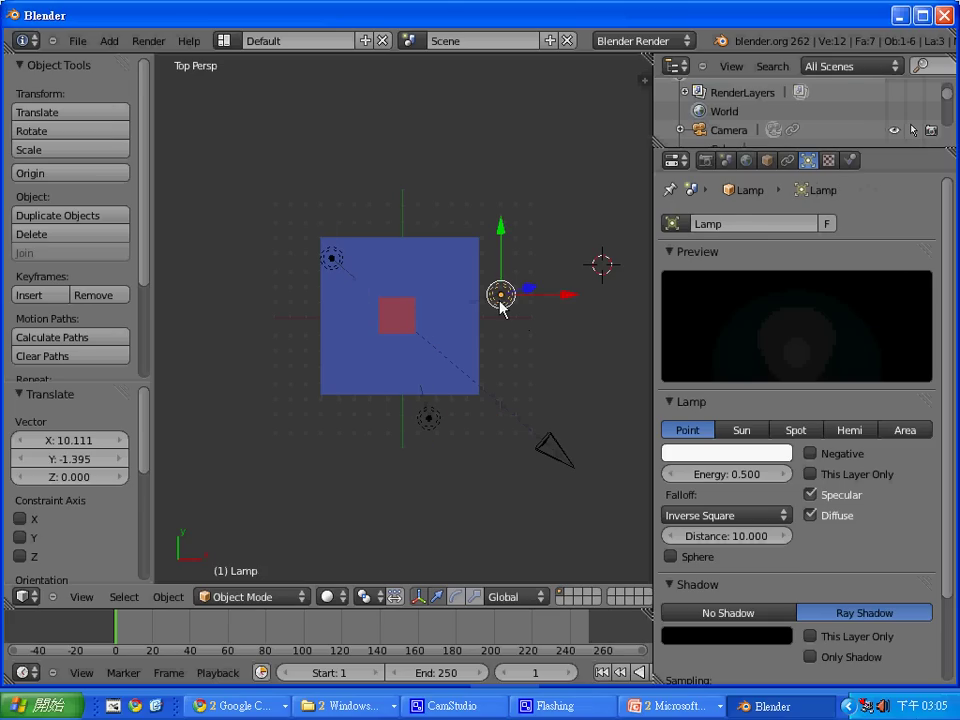
right_click(429, 419)
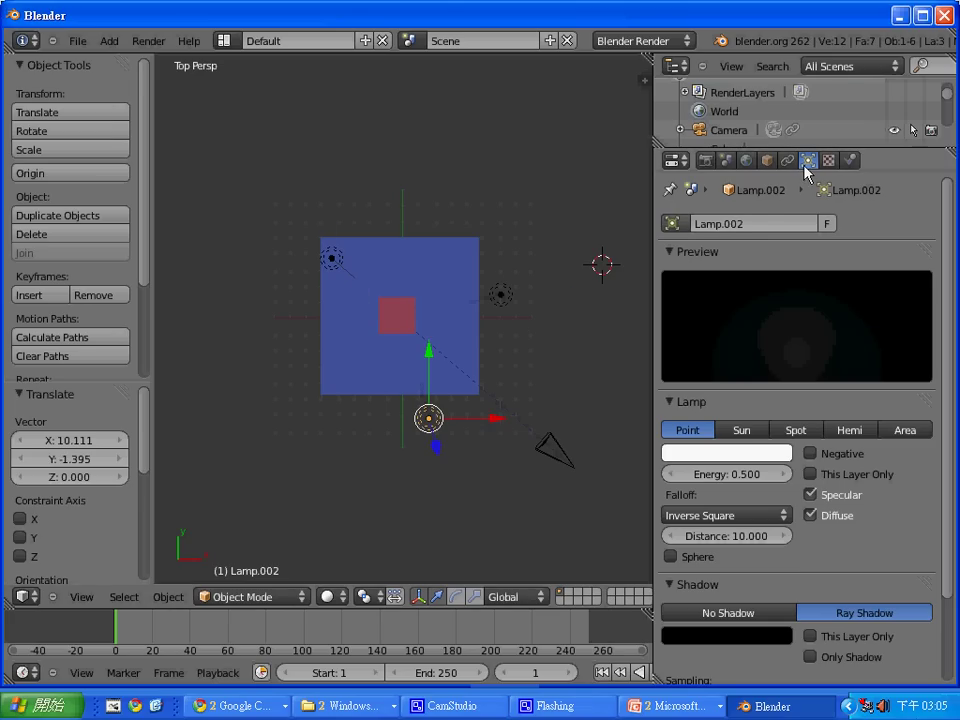
Make Lamp.002 a Spot lamp, rotate it toward the cube, and test-render.
click(743, 430)
click(796, 430)
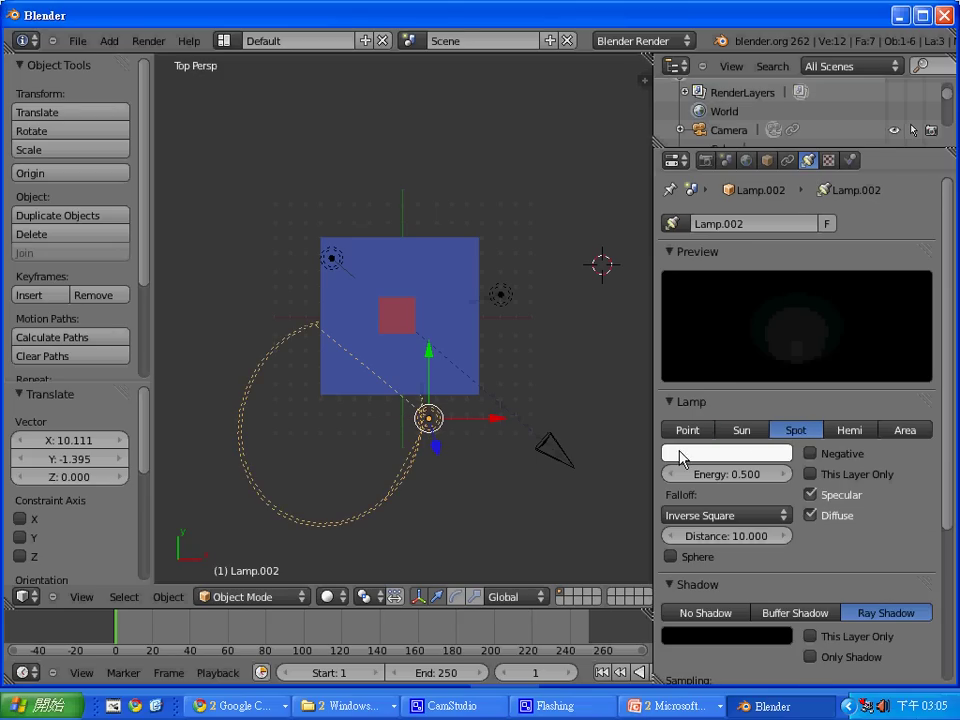
key(r)
click(451, 386)
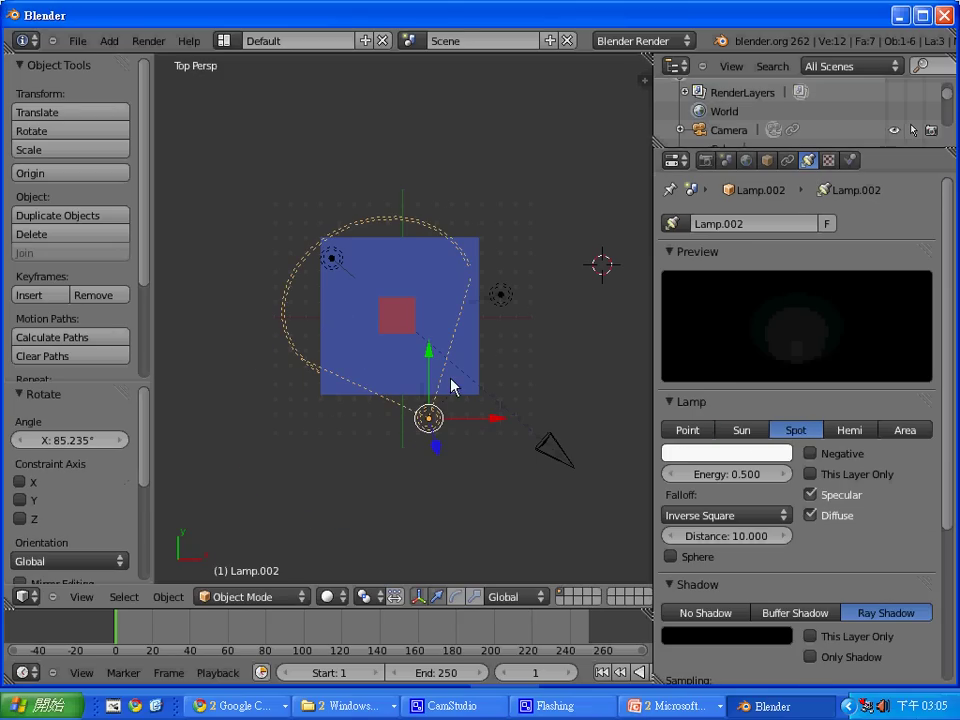
key(F12)
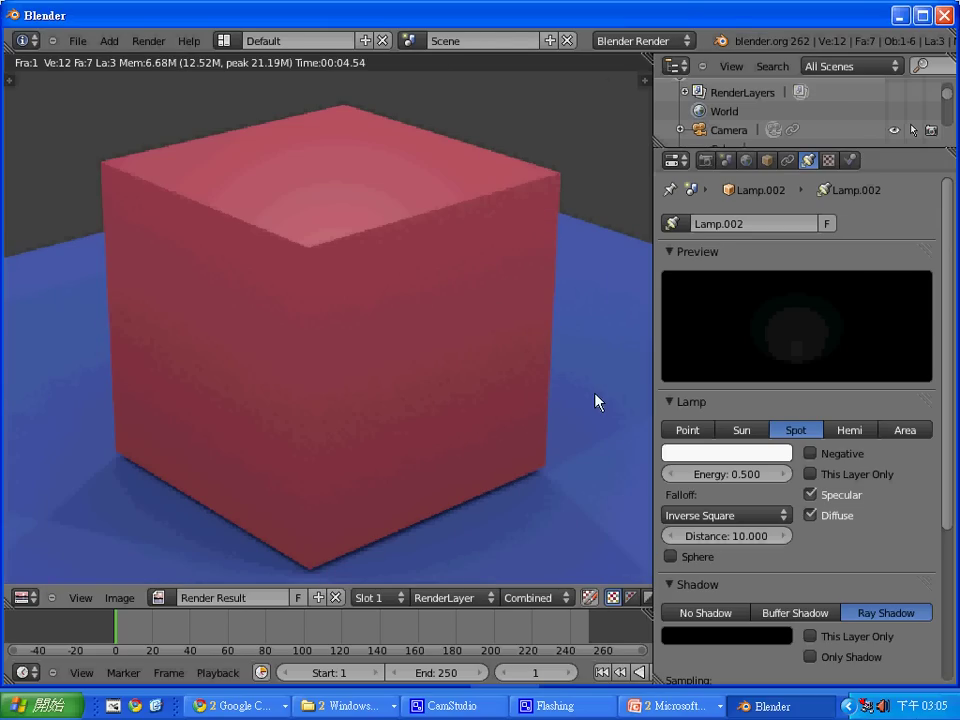
key(Escape)
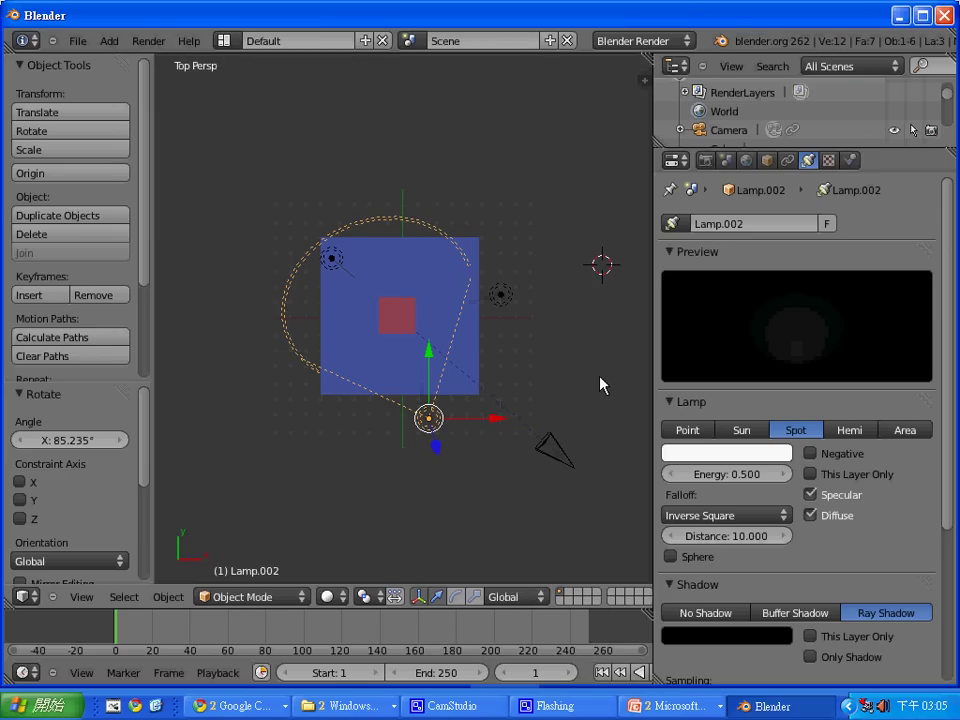